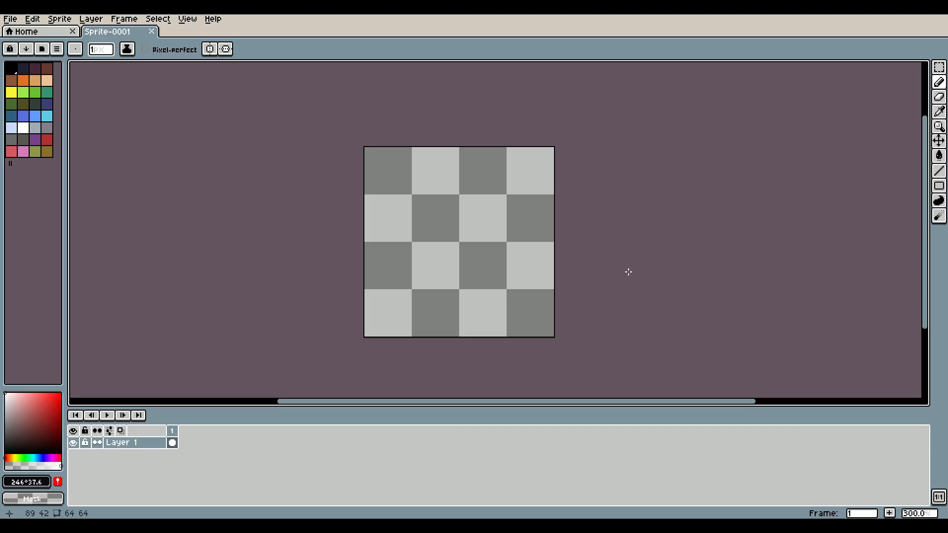
Hide the timeline and choose the dark navy #222034 from the palette as the drawing colour
key(Tab)
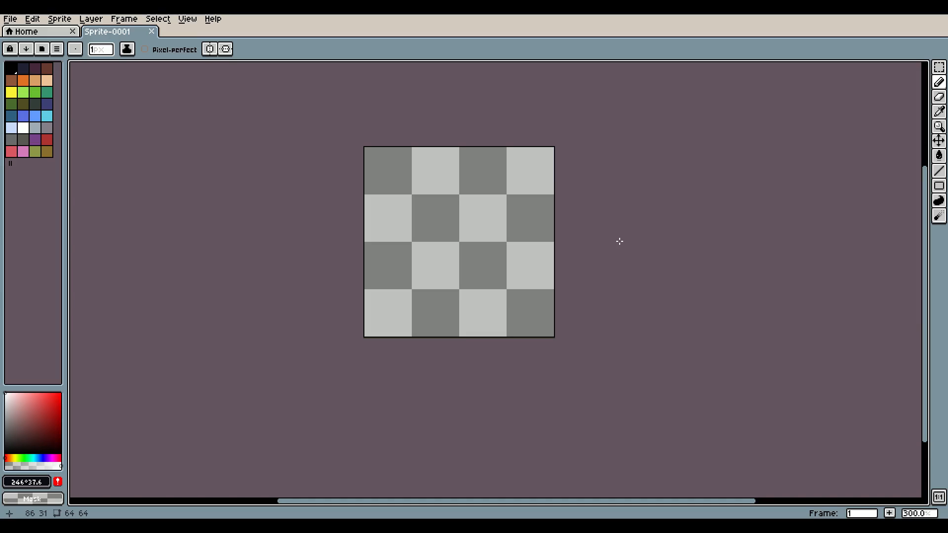
scroll(628, 271, up, 1)
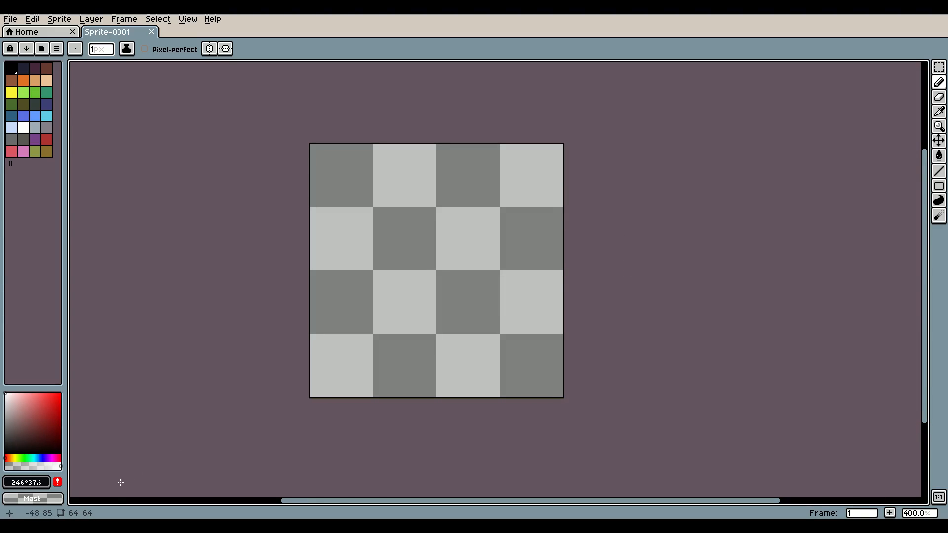
scroll(429, 281, up, 1)
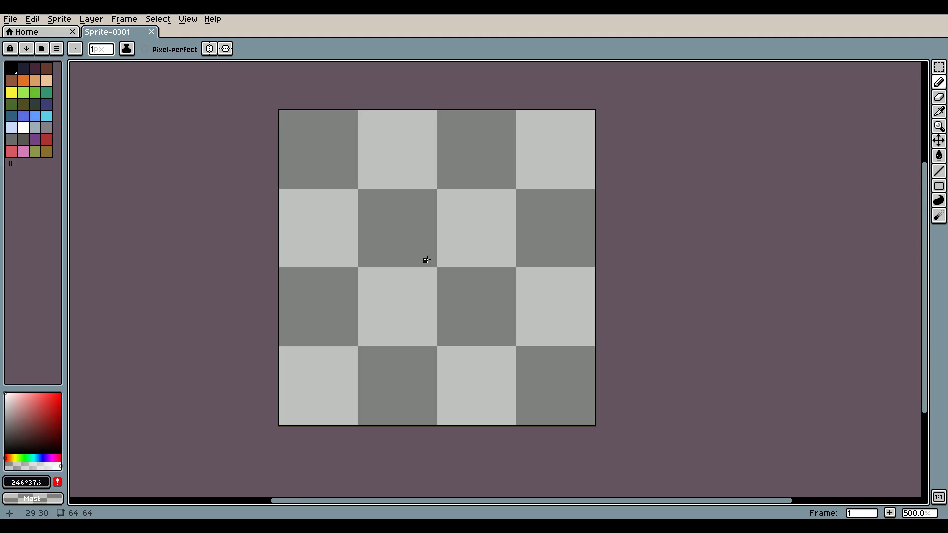
click(24, 69)
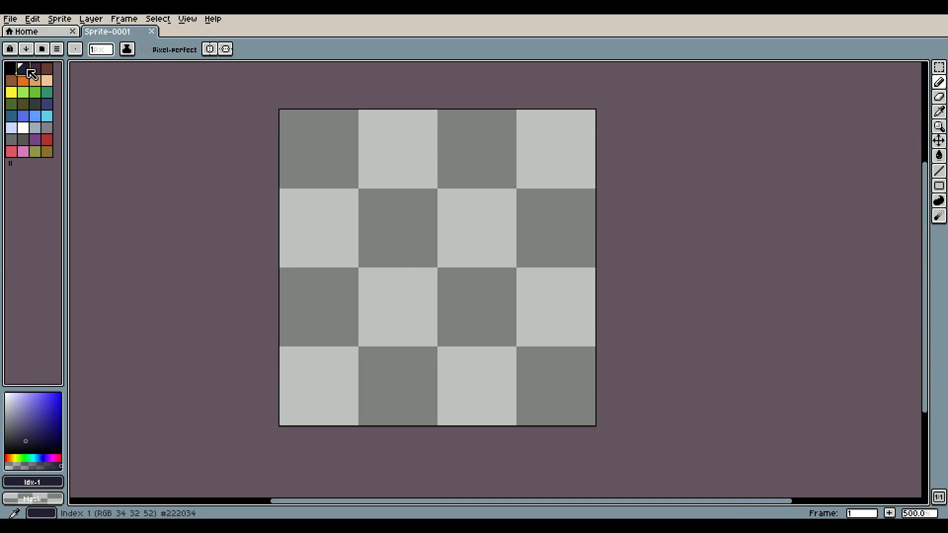
mouse_move(430, 200)
mouse_down()
mouse_move(435, 324)
mouse_move(464, 347)
mouse_up()
click(55, 486)
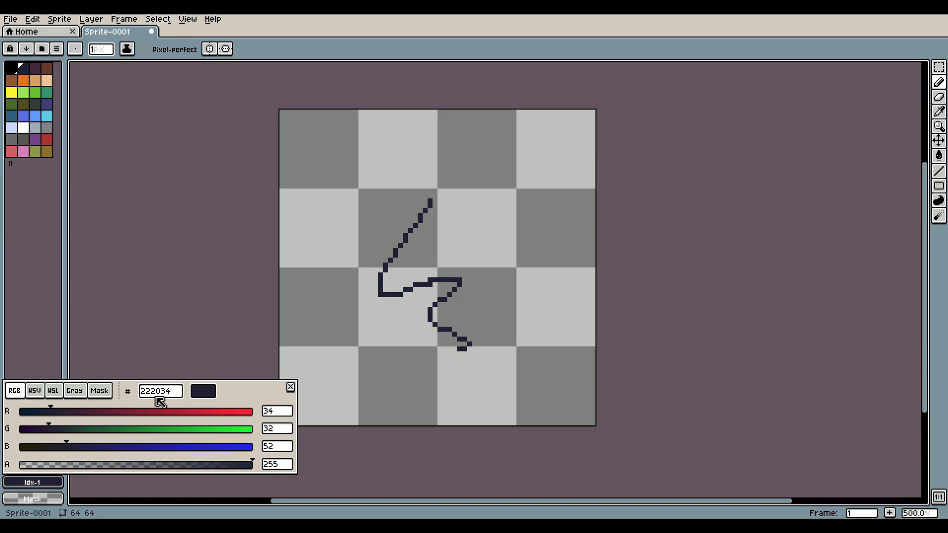
key(ctrl+z)
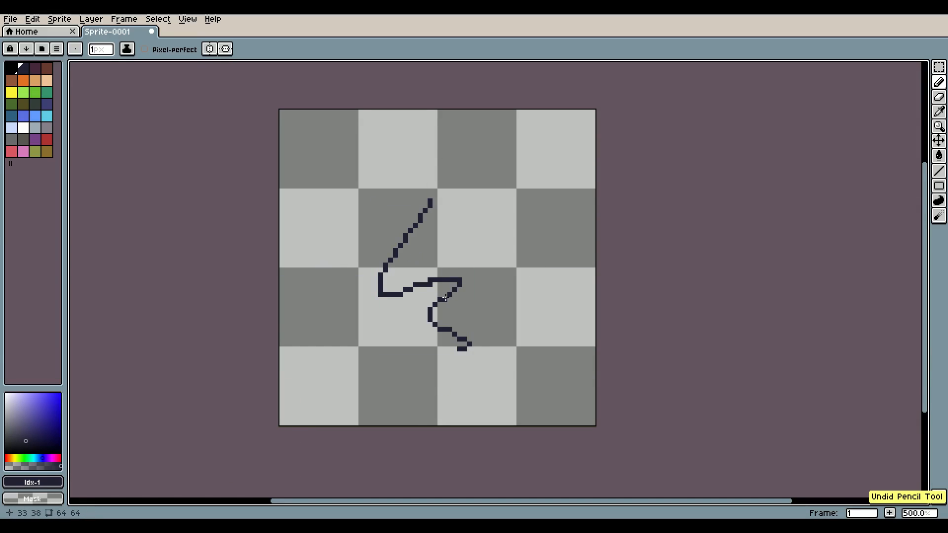
key(ctrl+z)
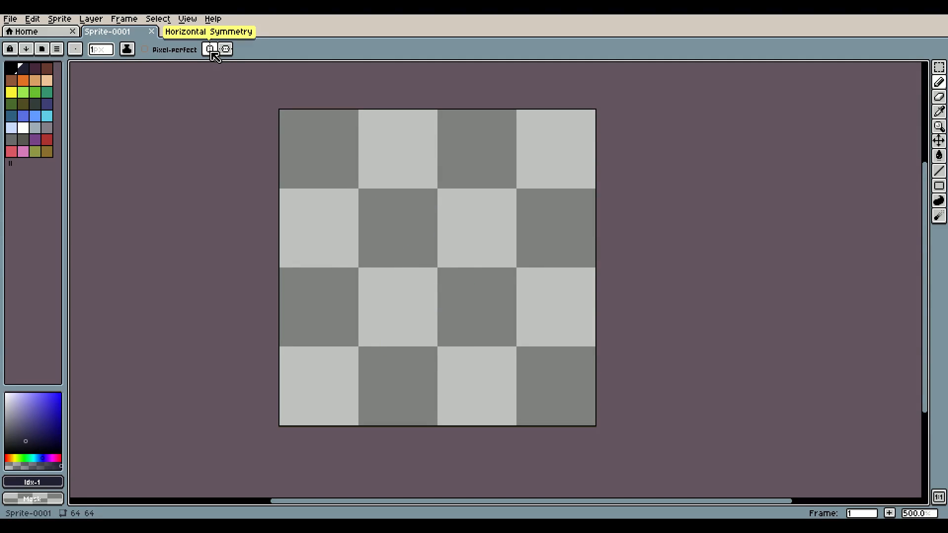
Turn on horizontal symmetry, outline a centred skull silhouette with a wide cranium and narrower jaw, and fill it with #222034
click(211, 49)
mouse_move(454, 166)
mouse_down()
mouse_move(531, 205)
mouse_move(525, 299)
mouse_up()
key(ctrl+z)
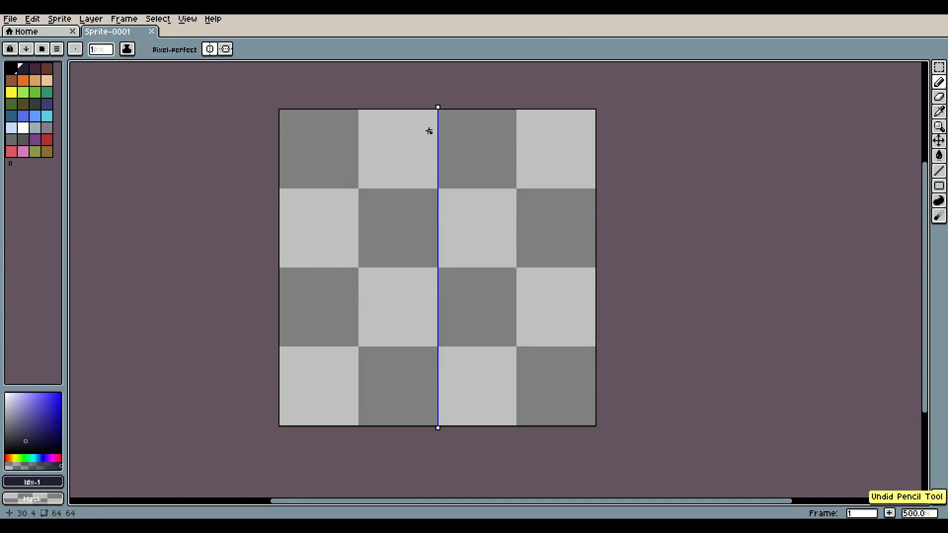
mouse_move(435, 142)
mouse_down()
mouse_move(357, 177)
mouse_move(341, 220)
mouse_move(348, 257)
mouse_move(375, 290)
mouse_move(383, 354)
mouse_move(445, 377)
mouse_move(424, 376)
mouse_up()
scroll(430, 389, up, 1)
key(e)
drag(554, 180, 558, 199)
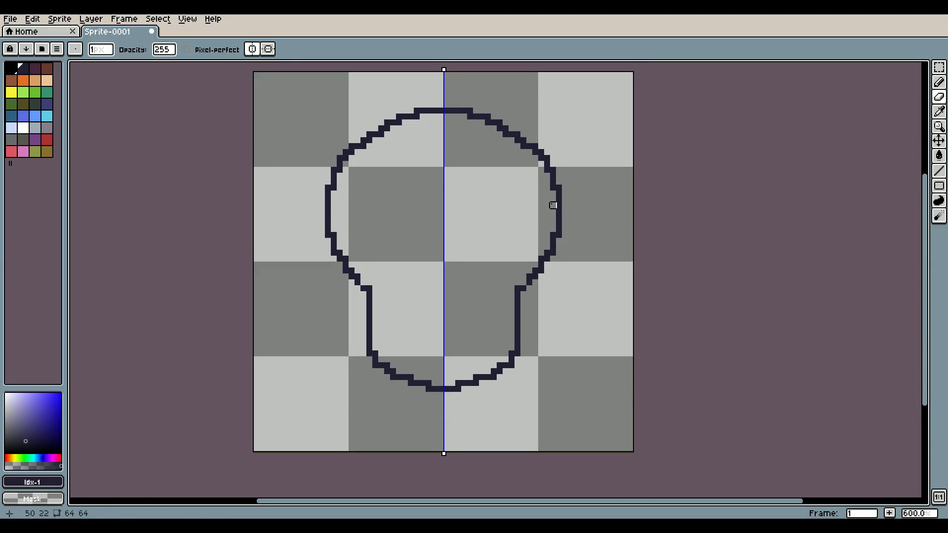
key(g)
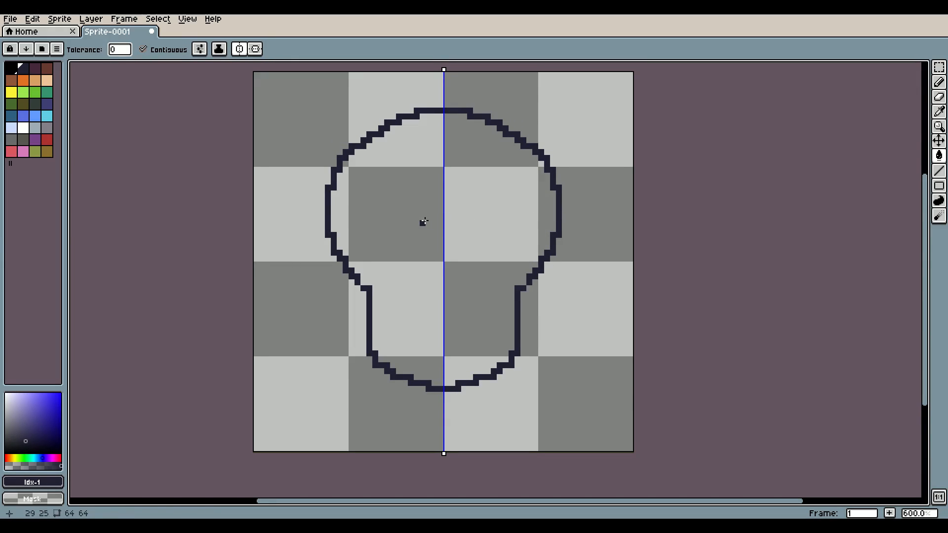
click(424, 222)
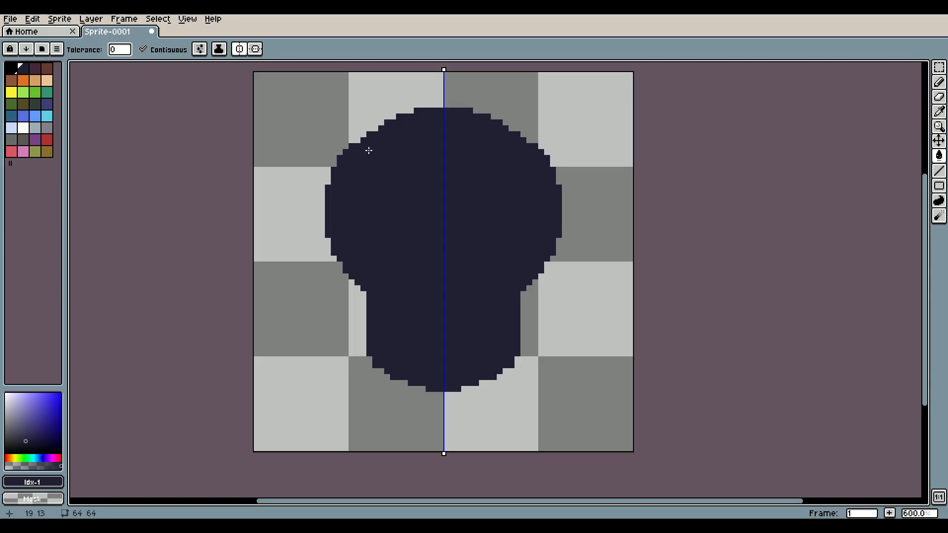
Reshape the skull silhouette by rounding the cranium, extending the sides downward and tapering the jaw toward the chin
key(e)
drag(351, 143, 322, 188)
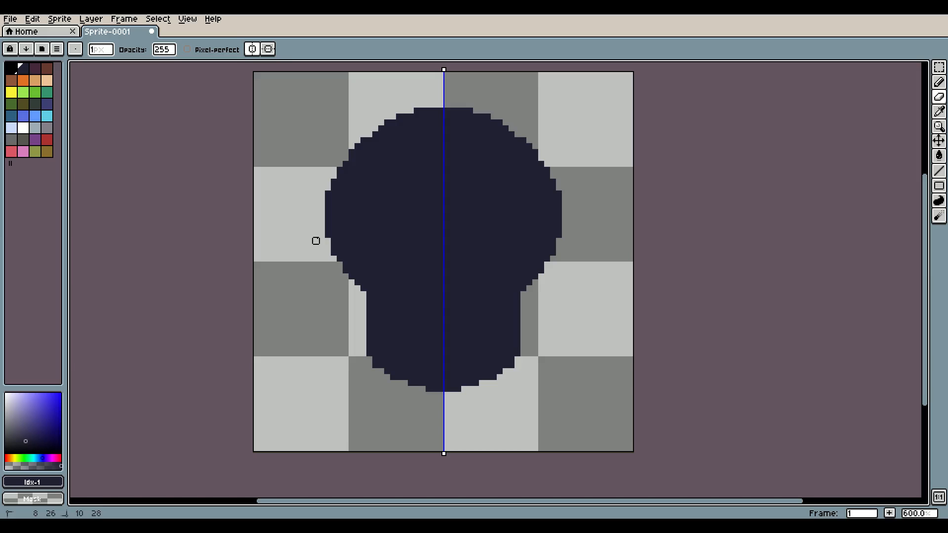
drag(340, 264, 352, 282)
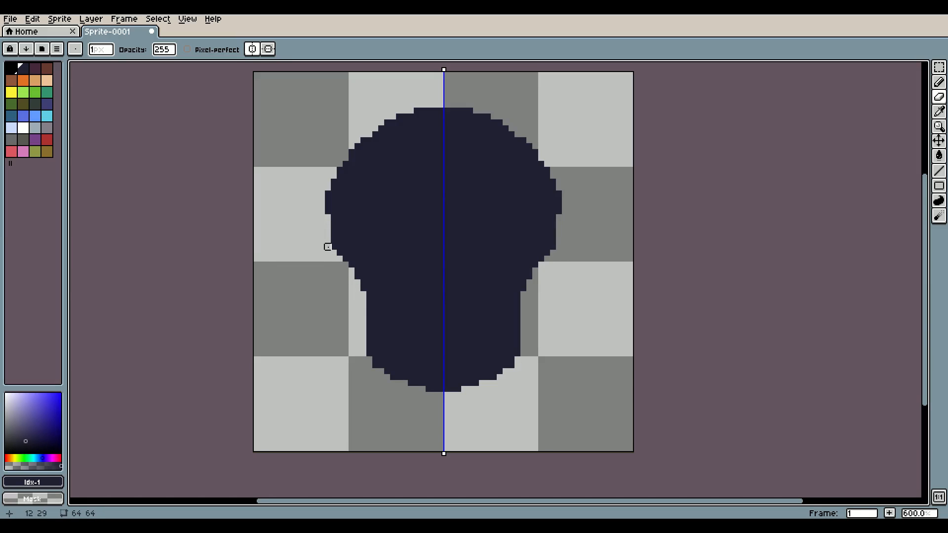
key(b)
mouse_move(329, 229)
mouse_down()
mouse_move(330, 269)
mouse_move(379, 309)
mouse_move(360, 295)
mouse_move(337, 247)
mouse_move(343, 273)
mouse_move(336, 250)
mouse_move(332, 282)
mouse_up()
key(e)
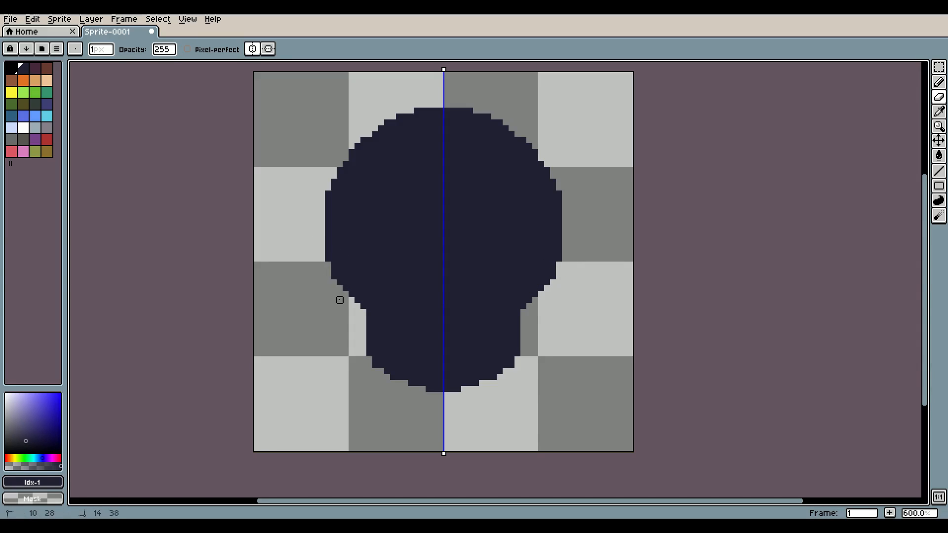
scroll(567, 382, down, 1)
drag(592, 362, 570, 347)
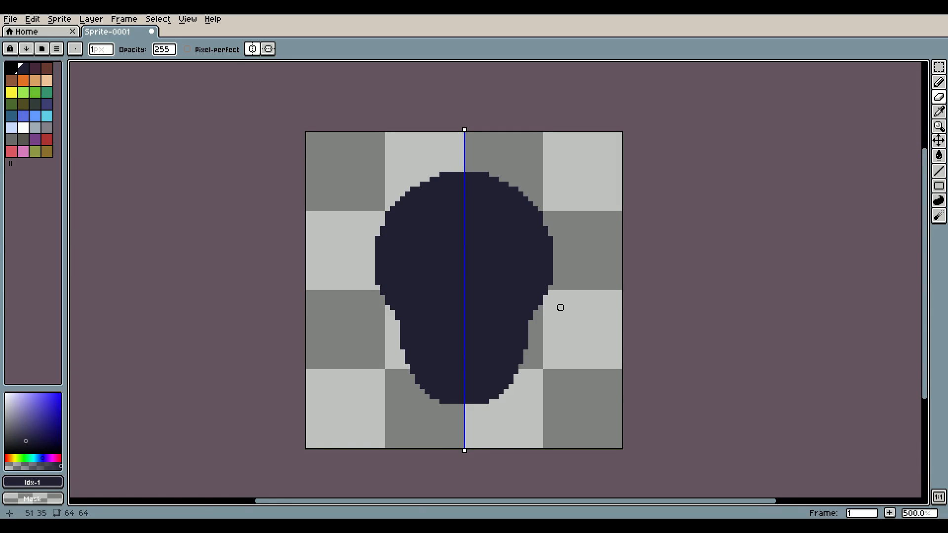
Choose the darker shade #171521 and draw two mirrored, filled, slanted oval eye sockets in the middle of the skull
scroll(561, 308, up, 1)
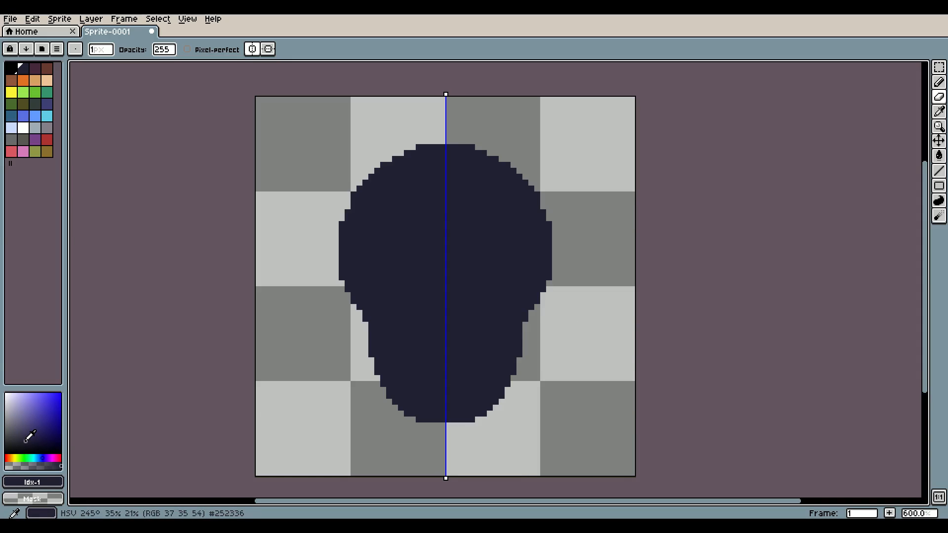
click(26, 444)
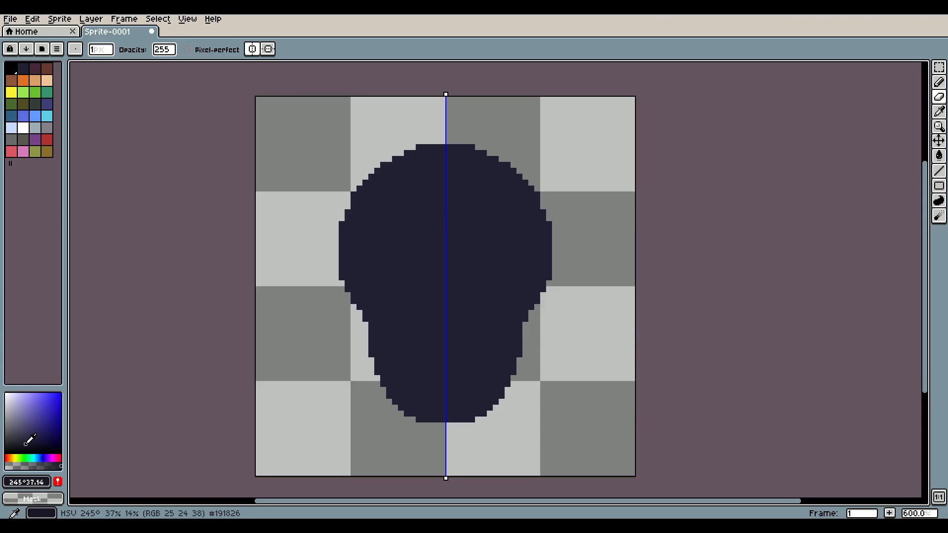
scroll(459, 316, up, 1)
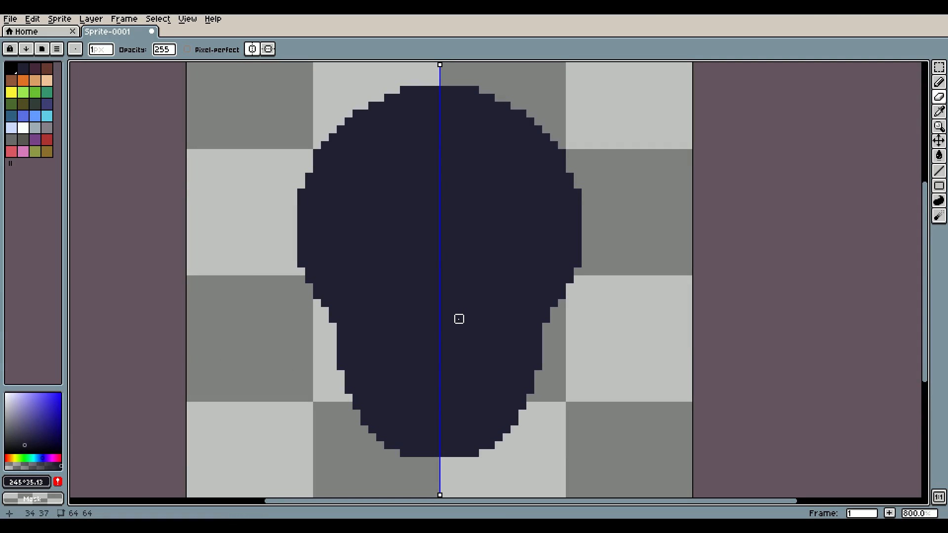
key(b)
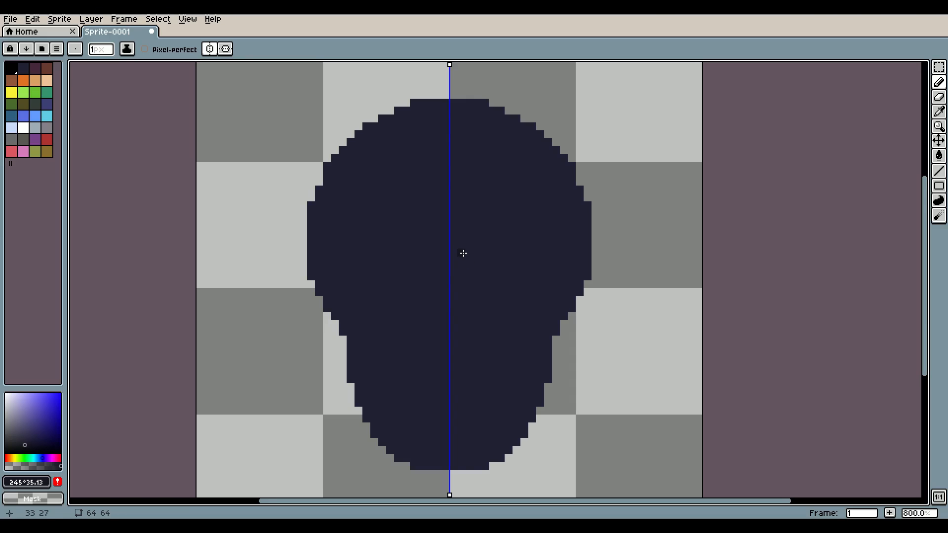
mouse_move(463, 253)
mouse_down()
mouse_move(481, 233)
mouse_move(473, 259)
mouse_move(515, 220)
mouse_move(553, 228)
mouse_move(546, 276)
mouse_move(503, 307)
mouse_move(483, 302)
mouse_move(472, 283)
mouse_move(485, 251)
mouse_move(518, 225)
mouse_move(549, 224)
mouse_move(560, 241)
mouse_move(516, 219)
mouse_move(474, 265)
mouse_move(512, 234)
mouse_move(486, 261)
mouse_move(504, 250)
mouse_up()
key(ctrl+z)
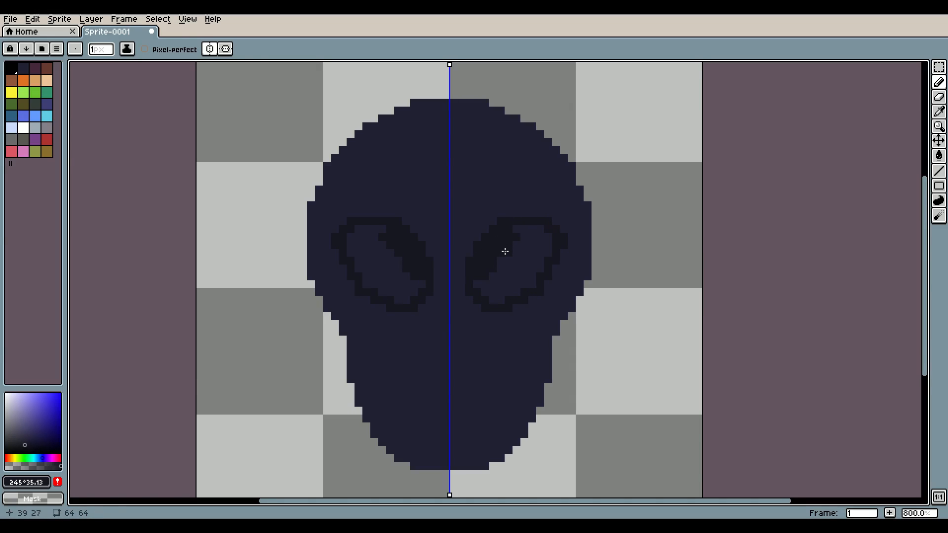
key(g)
click(517, 259)
key(b)
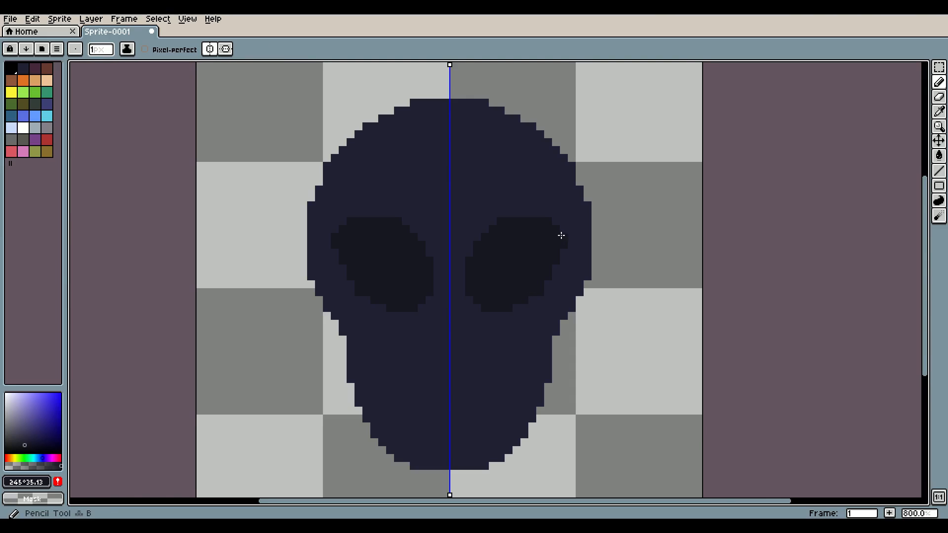
Trim the outer and upper outer edges of the eye sockets with #222034, rounding their inner upper edge with #171521
drag(564, 234, 548, 279)
alt+click(551, 239)
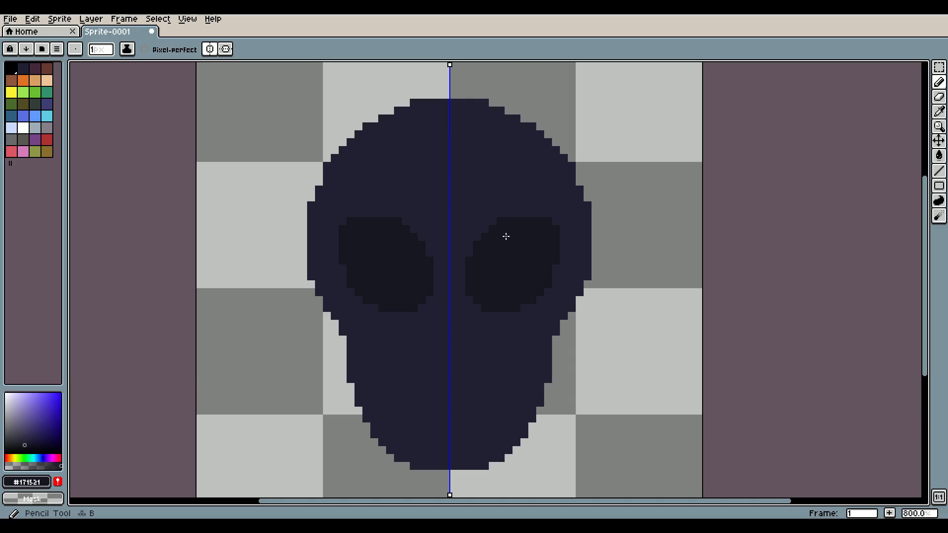
click(493, 222)
key(i)
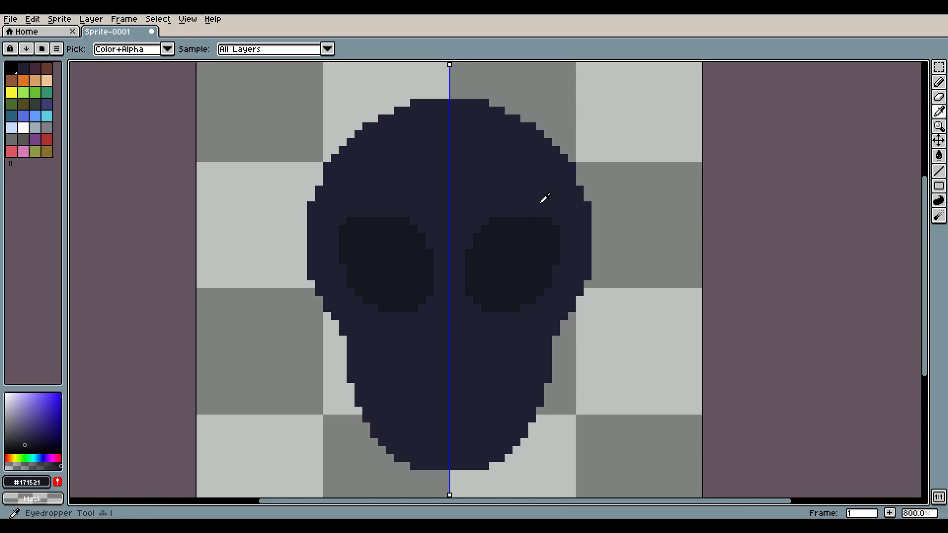
click(544, 194)
key(b)
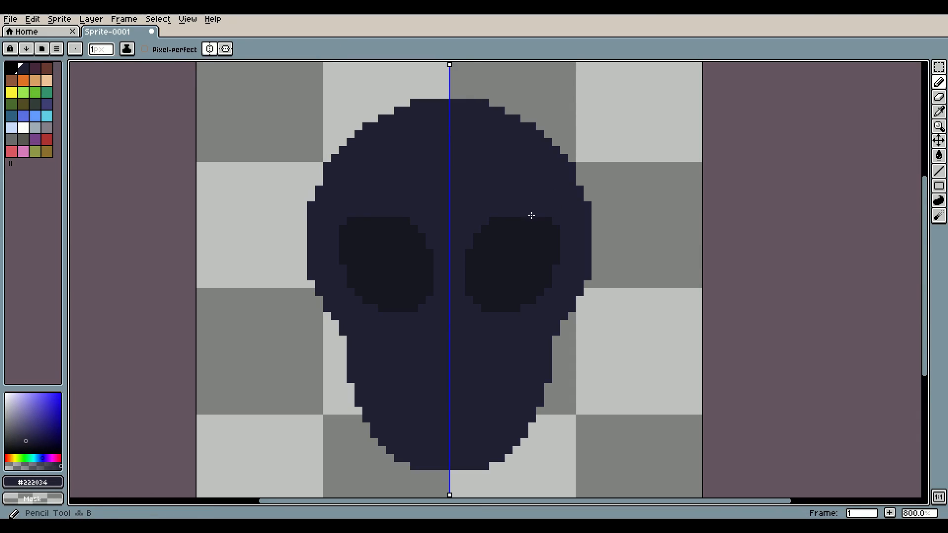
drag(538, 221, 549, 221)
click(556, 229)
scroll(561, 228, down, 1)
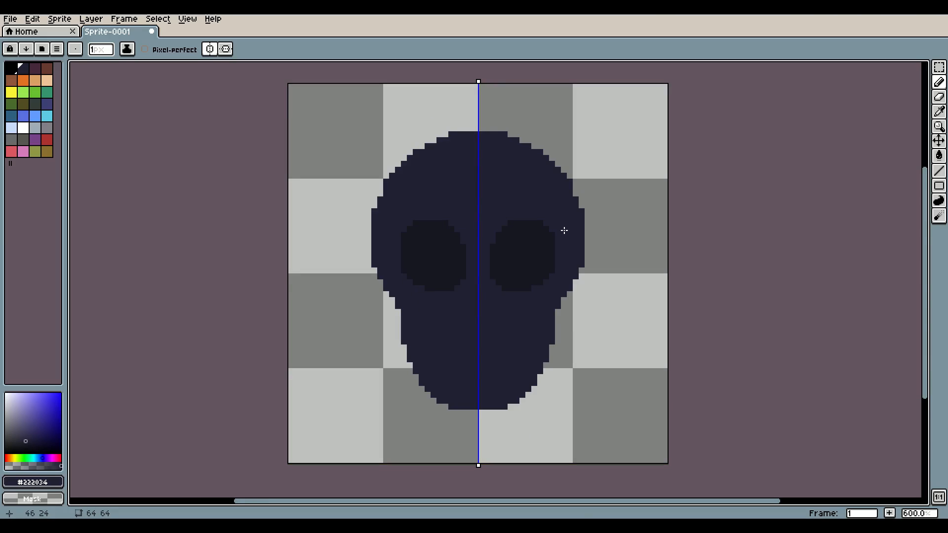
Extend the eye sockets upward and outward with #171521, and trim their inner and lower edges with #222034 to make them rounder
scroll(562, 228, up, 1)
key(i)
click(519, 247)
key(b)
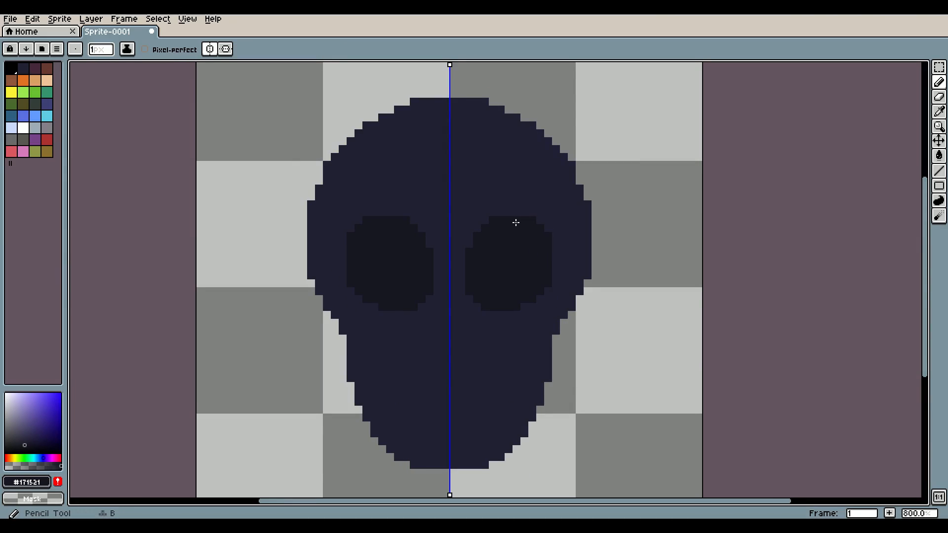
mouse_move(513, 212)
mouse_down()
mouse_move(544, 220)
mouse_move(553, 284)
mouse_up()
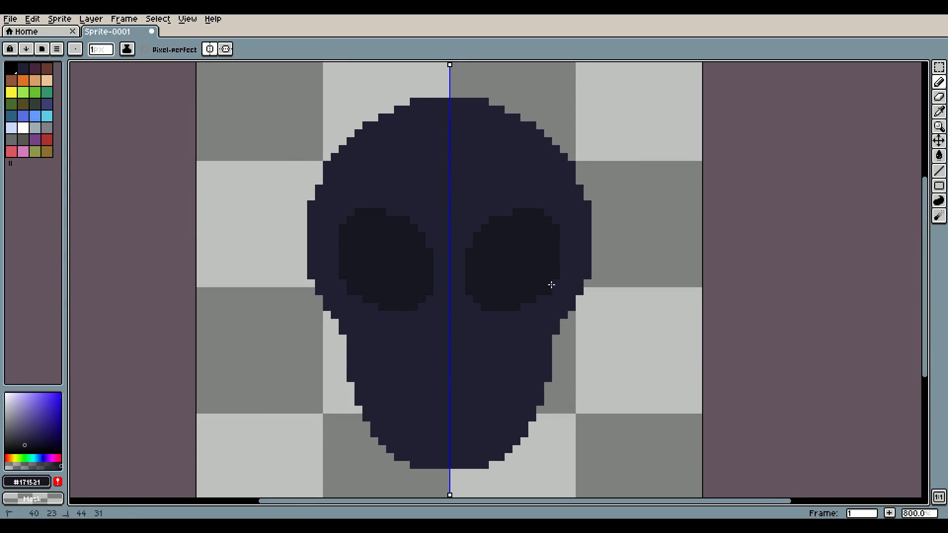
mouse_move(512, 212)
mouse_down()
mouse_move(490, 238)
mouse_move(474, 218)
mouse_move(477, 302)
mouse_up()
key(i)
click(476, 225)
key(b)
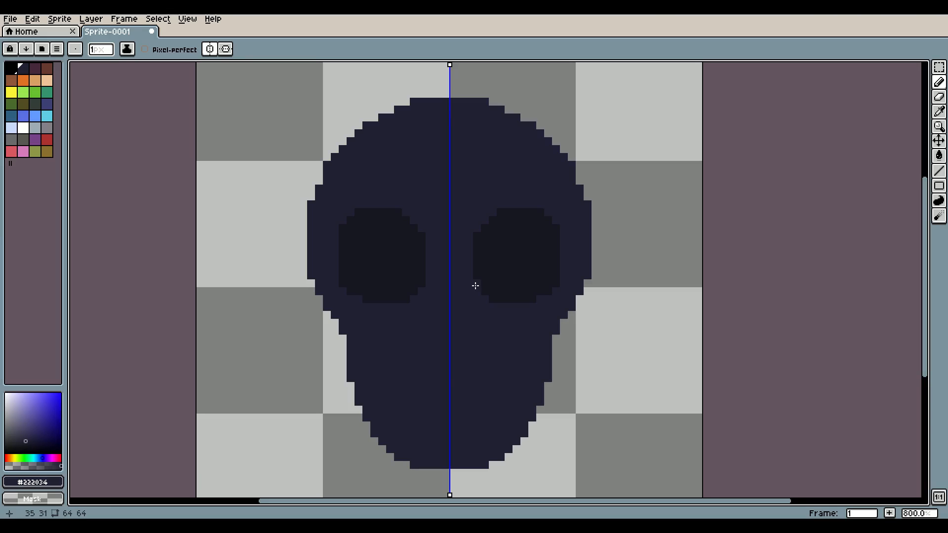
scroll(476, 287, down, 2)
scroll(491, 250, up, 2)
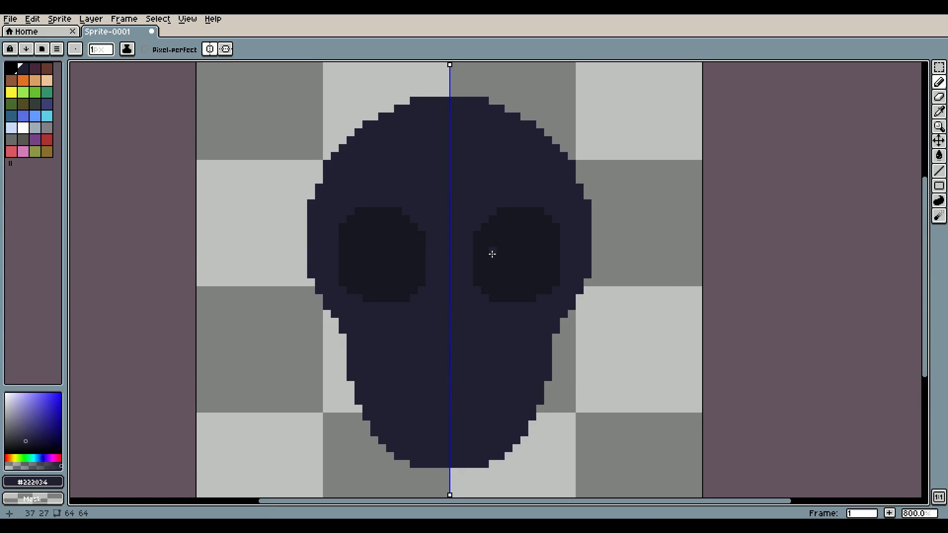
Draw a small filled nose cavity in #171521 on the centre line, just below and between the eye sockets
key(i)
click(498, 253)
key(b)
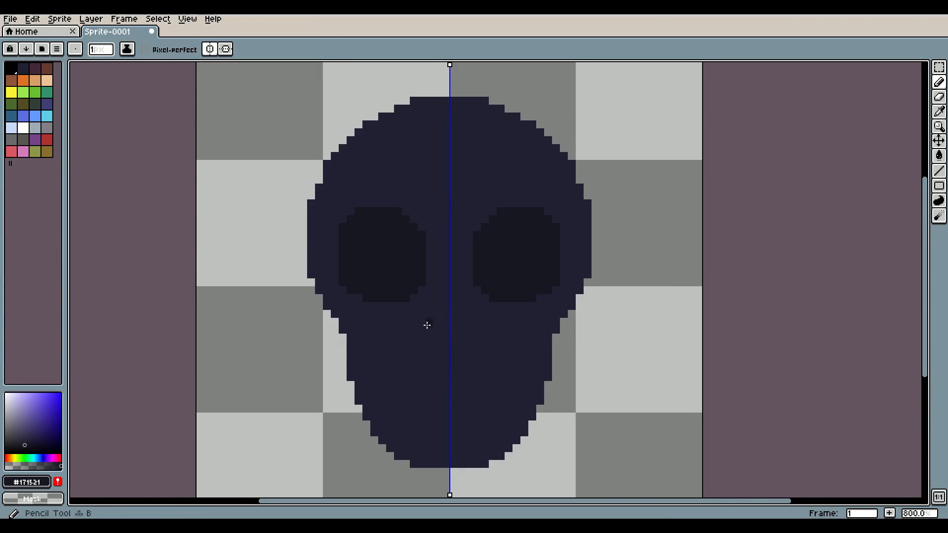
mouse_move(429, 331)
mouse_down()
mouse_move(454, 304)
mouse_move(445, 298)
mouse_move(445, 335)
mouse_up()
scroll(501, 303, down, 3)
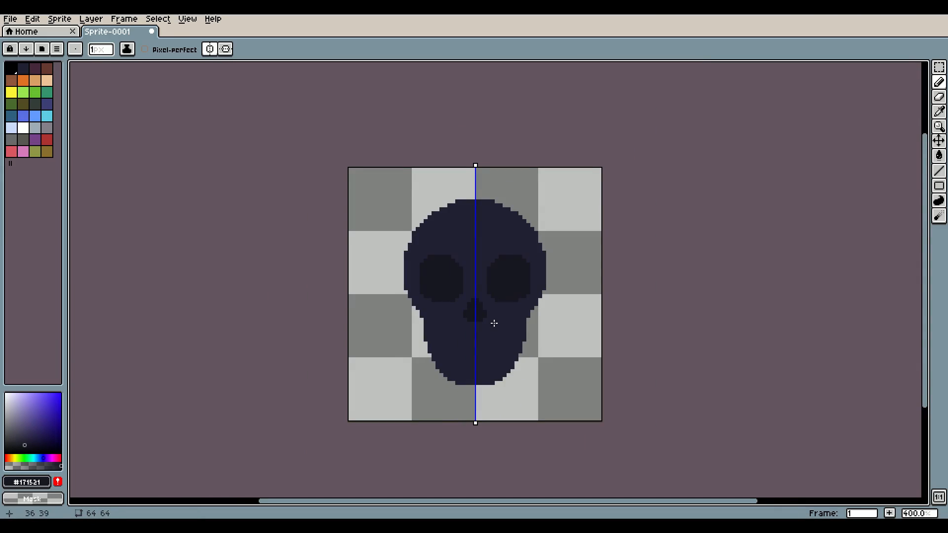
scroll(494, 323, up, 2)
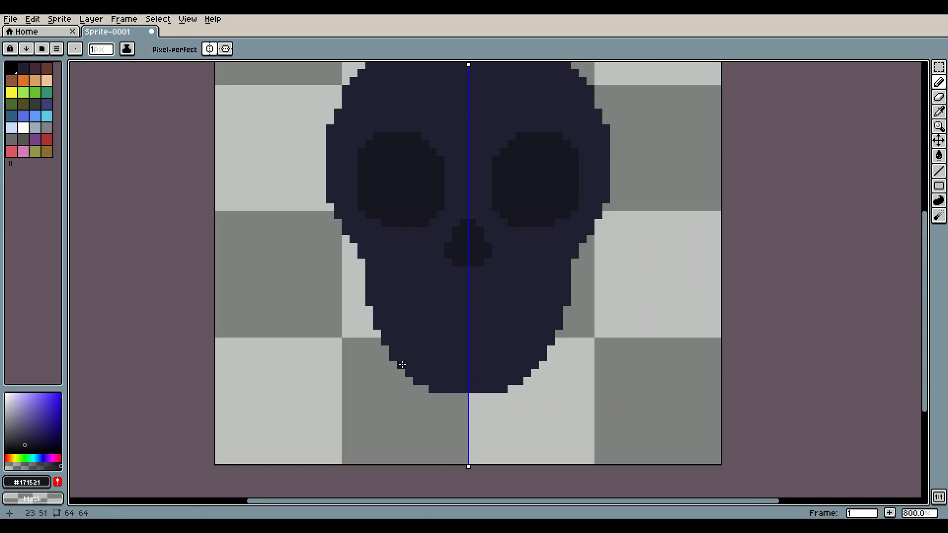
drag(403, 366, 405, 303)
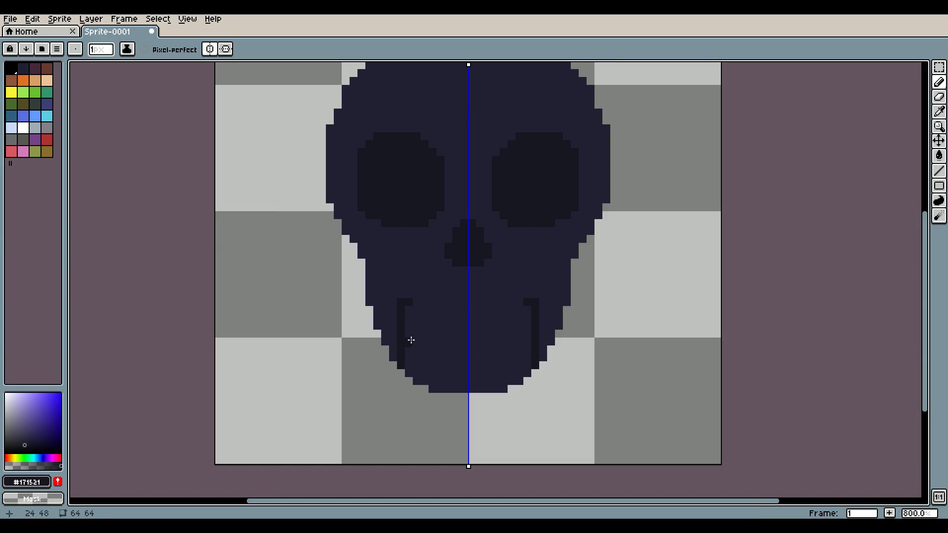
key(ctrl+z)
drag(408, 374, 415, 294)
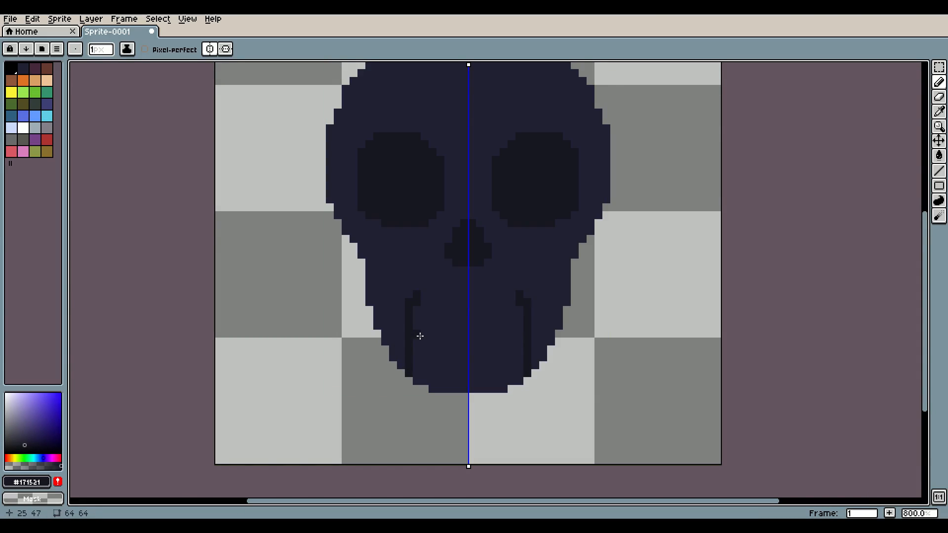
key(ctrl+z)
drag(493, 302, 475, 331)
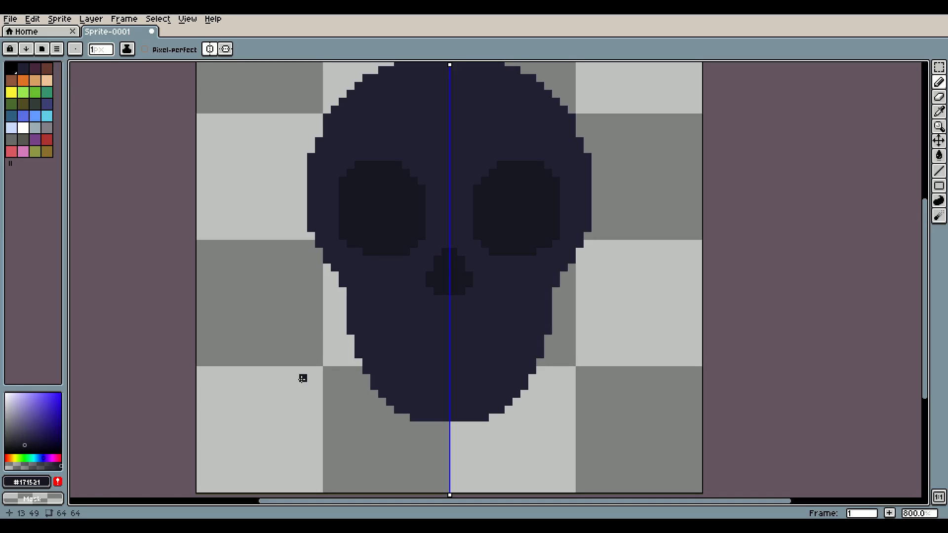
Choose the lighter shade #3a3754 and draw a mirrored, filled, rounded mouth area covering the lower jaw
key(i)
click(404, 302)
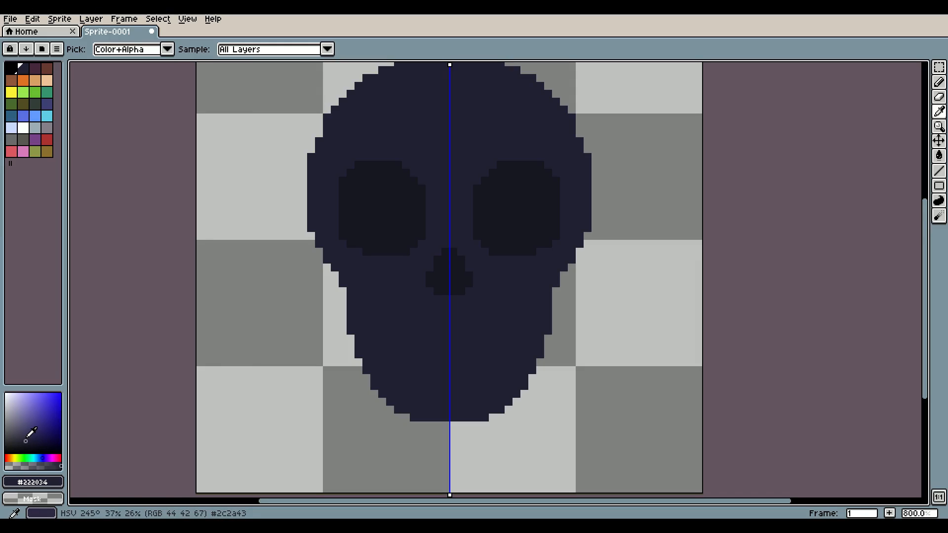
click(24, 433)
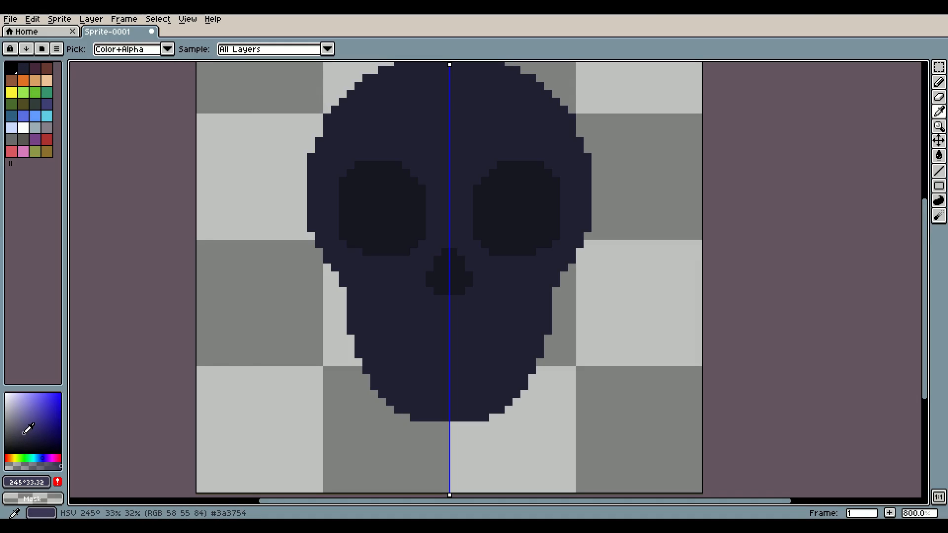
key(b)
mouse_move(390, 402)
mouse_down()
mouse_move(392, 334)
mouse_move(406, 315)
mouse_move(455, 314)
mouse_move(453, 323)
mouse_up()
key(g)
click(466, 361)
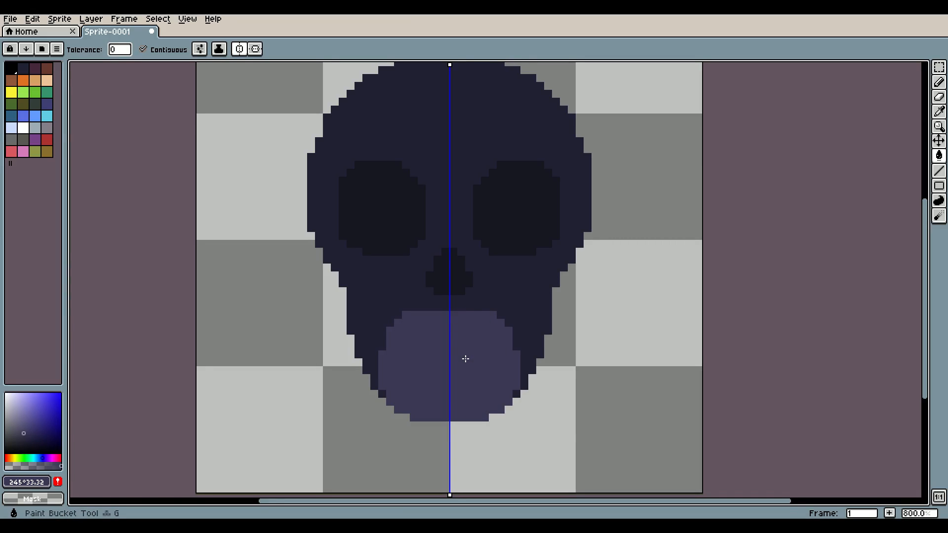
Darken the shade to #34324b and refill the mouth area with it
key(i)
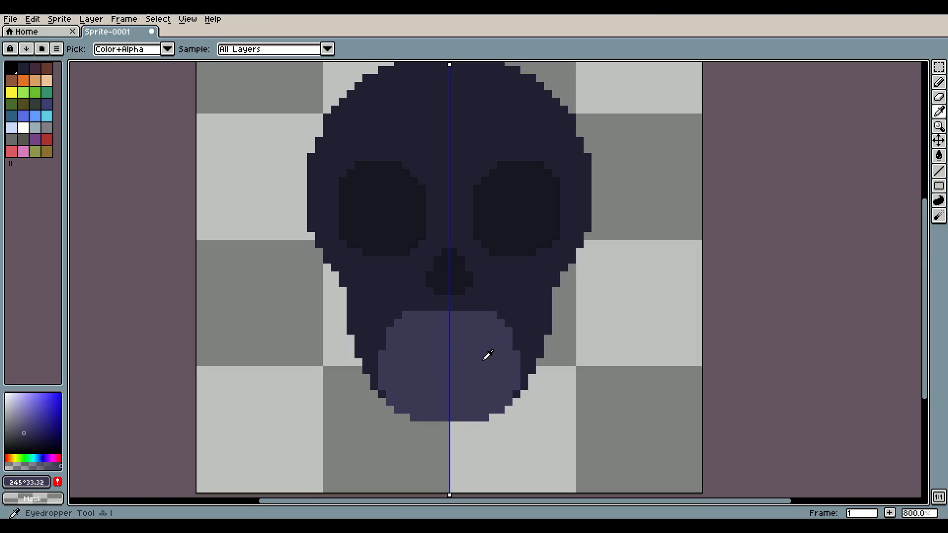
click(28, 432)
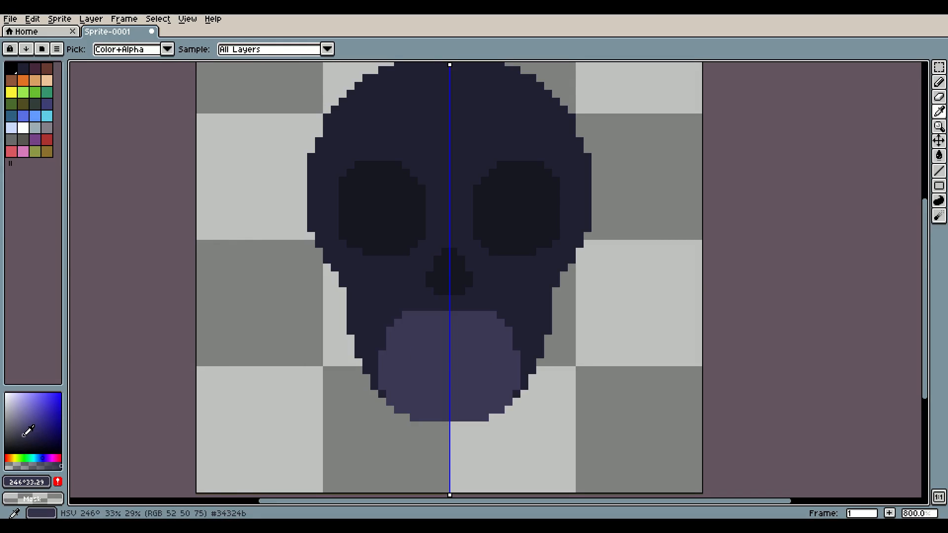
key(g)
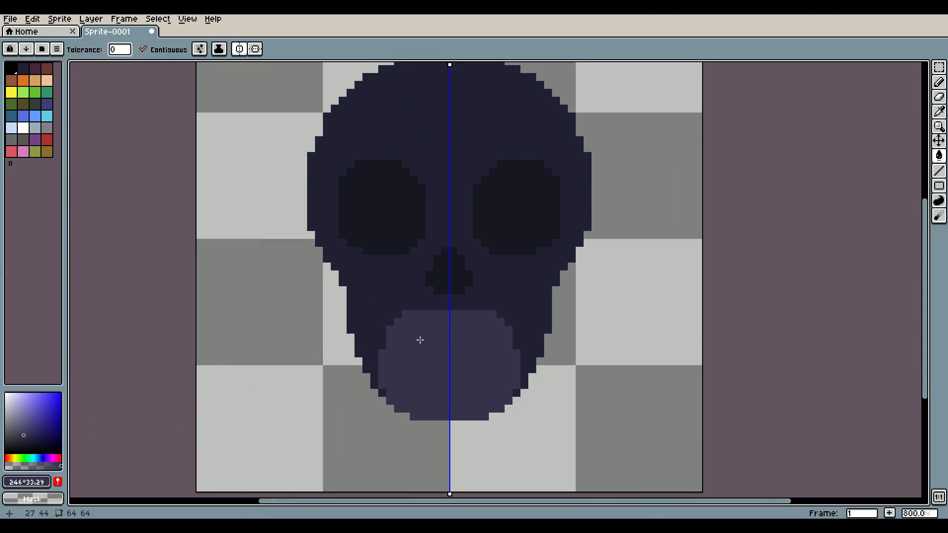
key(i)
click(434, 340)
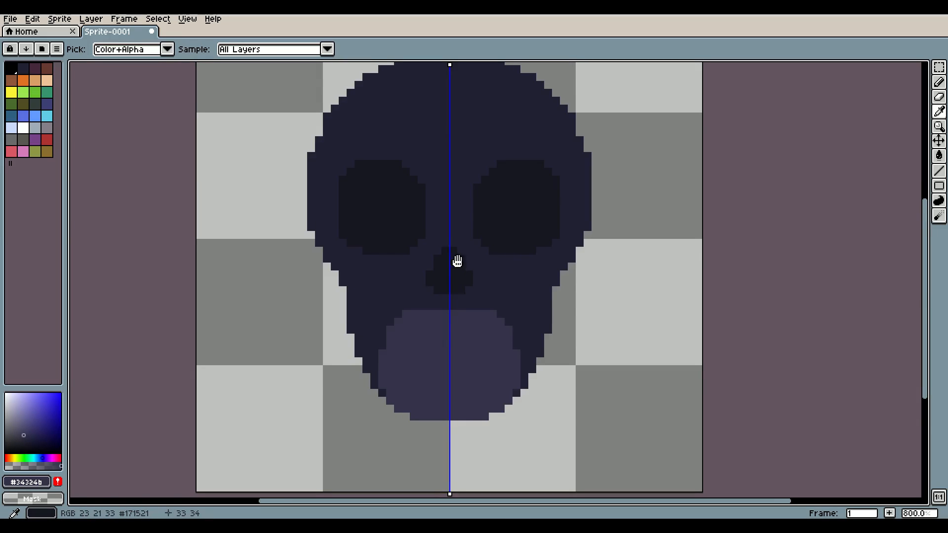
Outline the top and upper sides of the nose cavity with mirrored #34324b pixels
drag(453, 256, 450, 286)
key(b)
scroll(448, 283, up, 2)
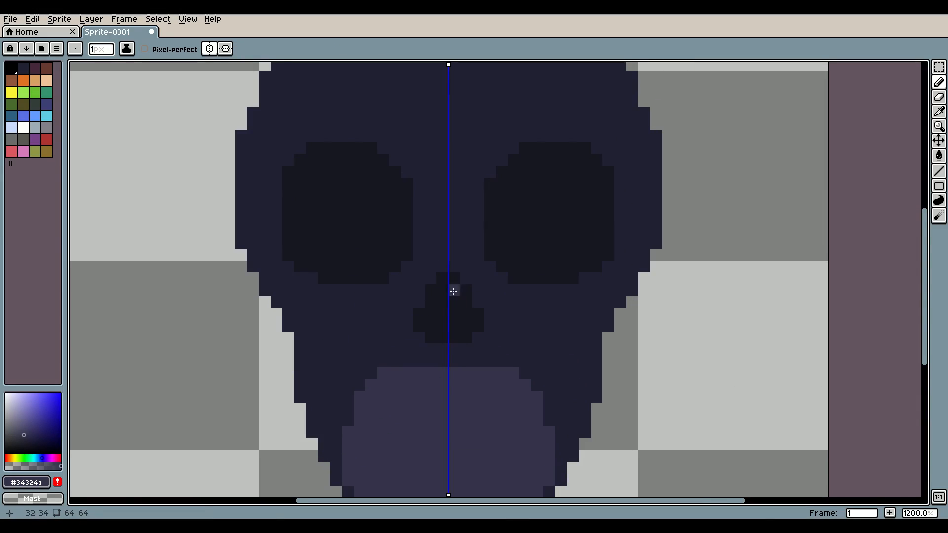
click(449, 254)
drag(449, 253, 406, 313)
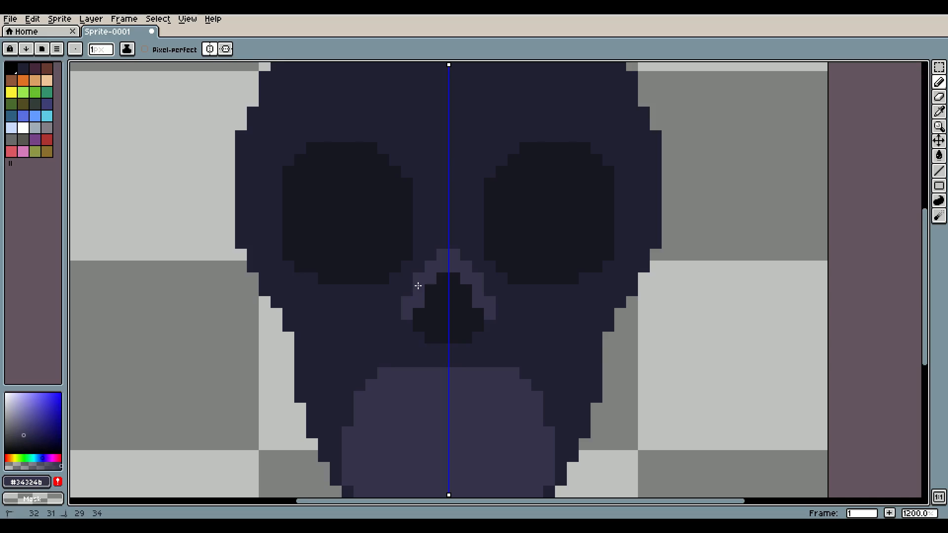
scroll(512, 262, down, 5)
scroll(513, 262, up, 5)
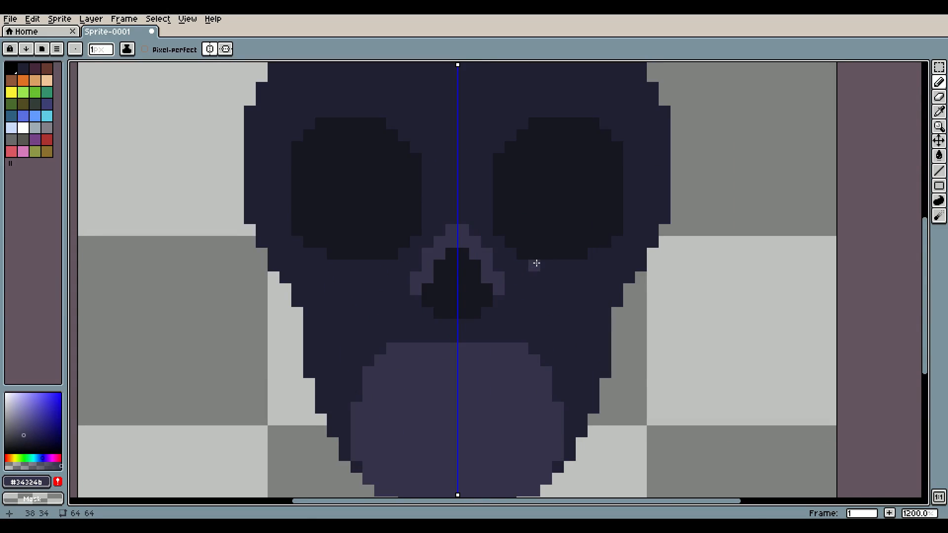
Draw a mirrored forehead shape above the eye sockets in #34324b, inset from the skull's edge, and fill it
drag(539, 252, 556, 326)
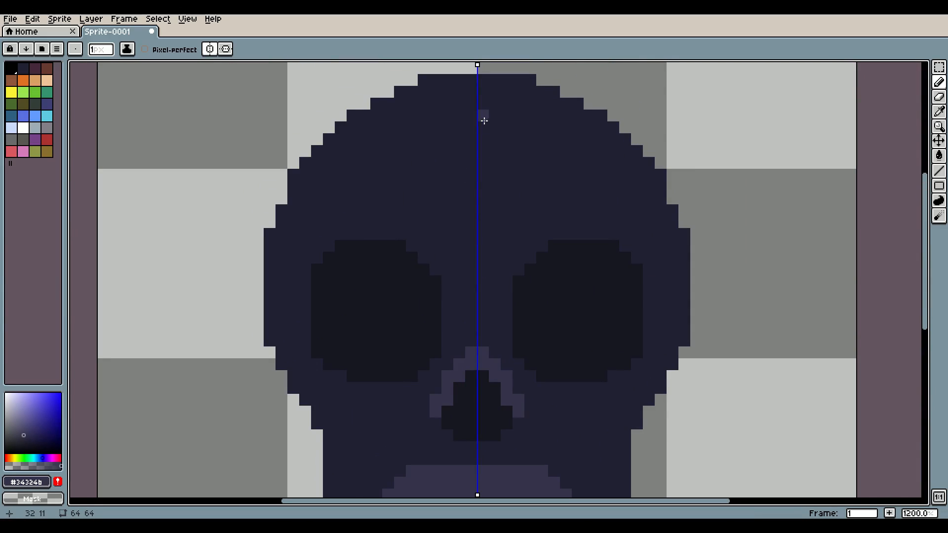
mouse_move(483, 116)
mouse_down()
mouse_move(405, 142)
mouse_move(445, 117)
mouse_move(486, 113)
mouse_move(405, 127)
mouse_move(367, 151)
mouse_move(337, 186)
mouse_move(343, 213)
mouse_move(416, 242)
mouse_move(521, 230)
mouse_up()
key(g)
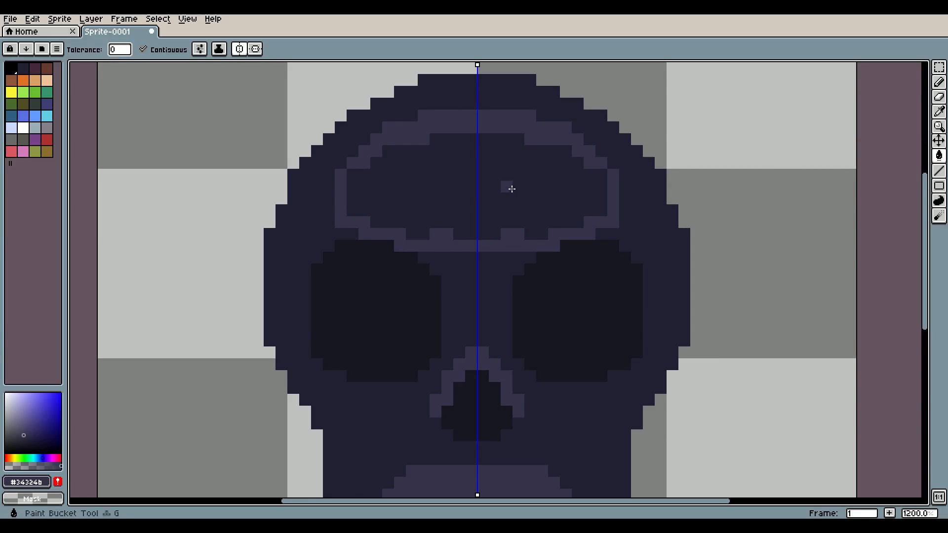
click(508, 186)
scroll(529, 247, down, 4)
scroll(532, 255, up, 2)
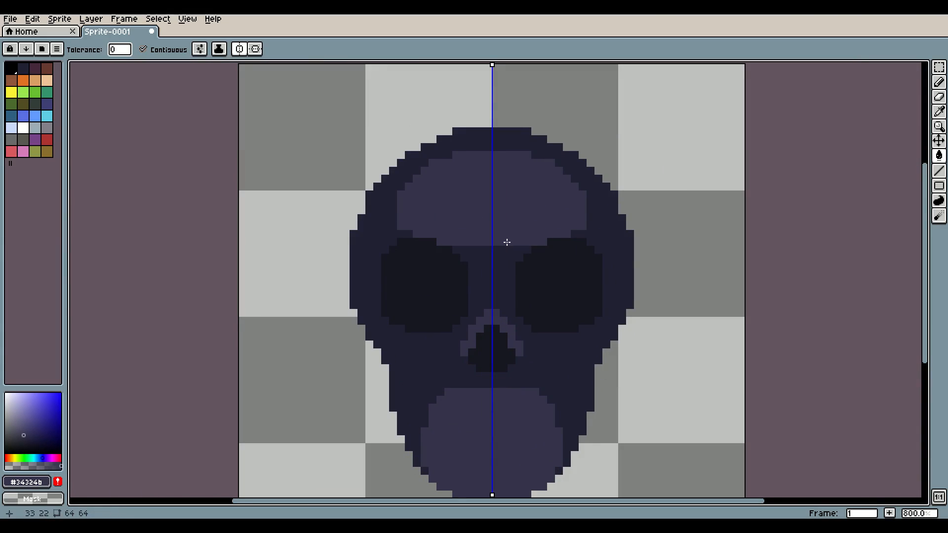
Extend the forehead highlight around the upper outer corners of both eye sockets with thin #34324b rims
scroll(507, 242, up, 2)
key(b)
click(338, 235)
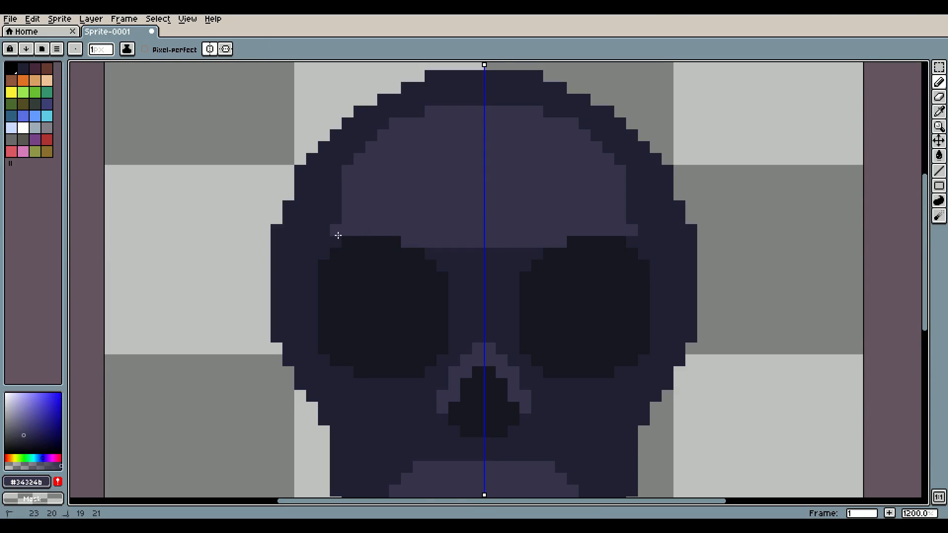
mouse_move(337, 236)
mouse_down()
mouse_move(311, 265)
mouse_move(312, 280)
mouse_up()
scroll(332, 243, down, 7)
scroll(429, 235, up, 4)
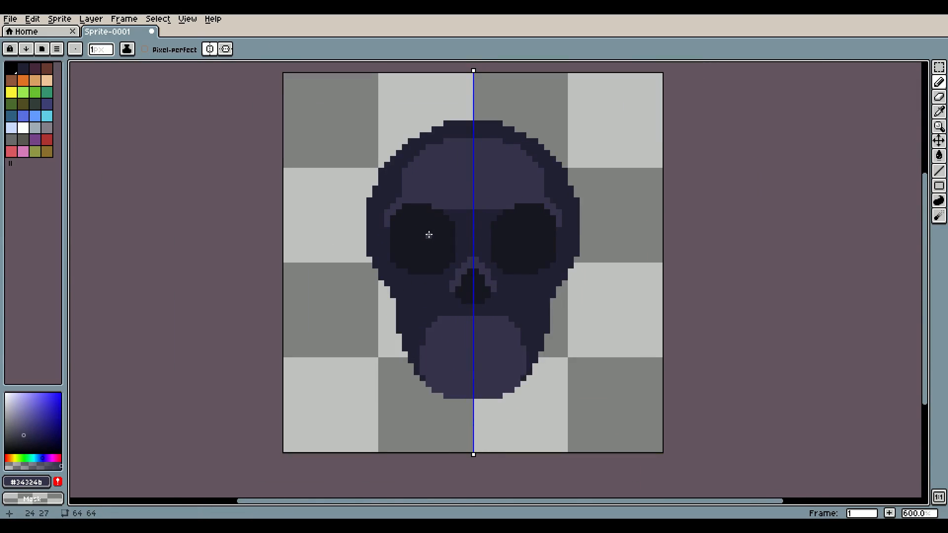
Extend the forehead highlight down between the eye sockets towards the nose in #34324b
scroll(429, 232, up, 1)
drag(451, 207, 475, 231)
mouse_move(467, 216)
mouse_down()
mouse_move(499, 200)
mouse_move(472, 219)
mouse_move(499, 210)
mouse_move(485, 243)
mouse_move(517, 237)
mouse_move(495, 228)
mouse_move(511, 247)
mouse_move(511, 269)
mouse_up()
scroll(516, 199, down, 3)
scroll(508, 199, up, 5)
scroll(518, 237, down, 4)
scroll(502, 240, up, 3)
scroll(532, 219, down, 4)
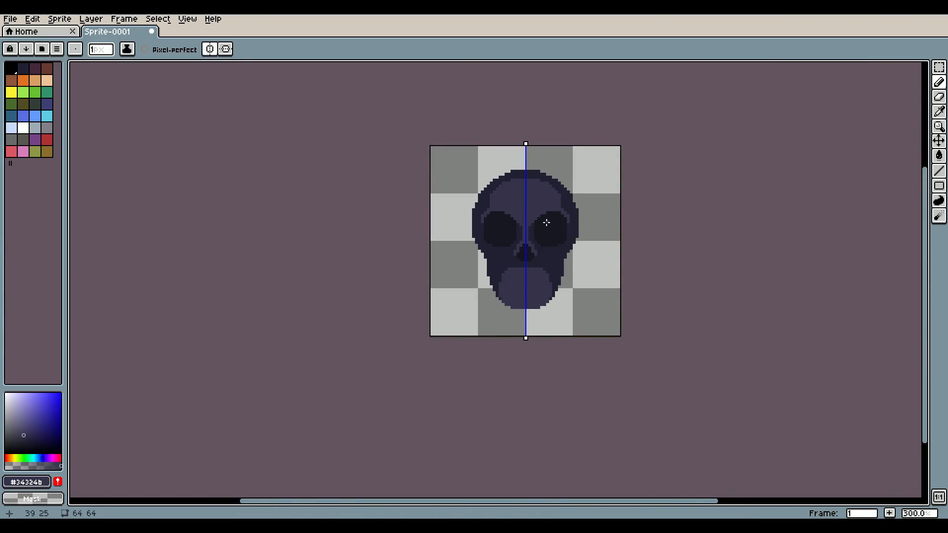
Widen the nose bridge to an even four-pixel strip of #34324b, leaving a thin dark edge beside each socket
scroll(547, 222, up, 4)
mouse_move(542, 174)
mouse_down()
mouse_move(527, 203)
mouse_move(532, 235)
mouse_up()
scroll(587, 266, down, 3)
scroll(586, 267, up, 3)
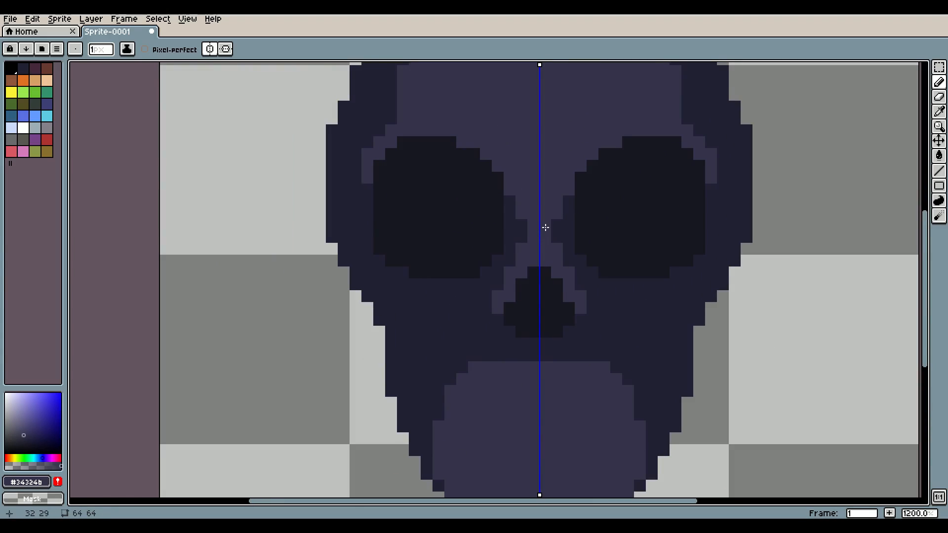
scroll(578, 293, down, 3)
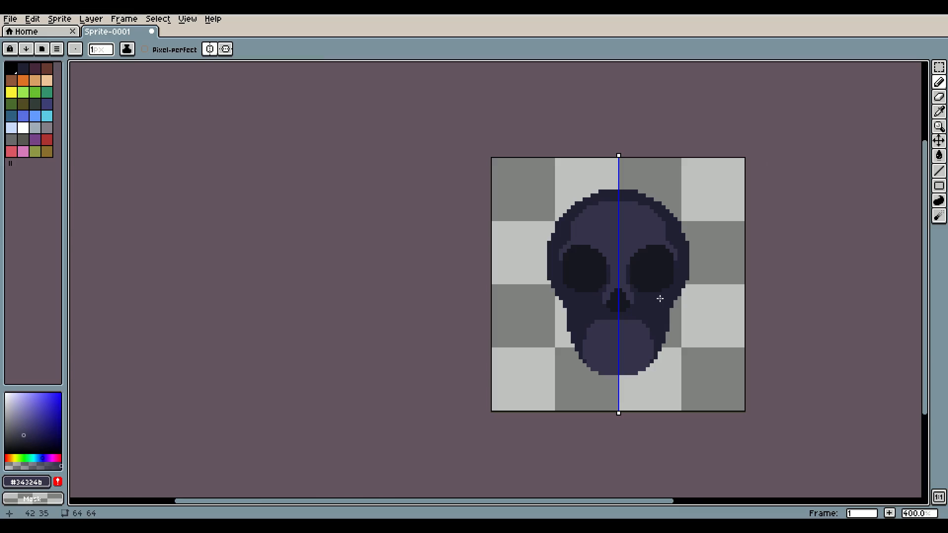
scroll(603, 303, up, 2)
scroll(691, 272, down, 1)
Widen the forehead highlight's lower sides in steps so they flow into the outer socket rims
scroll(708, 262, up, 3)
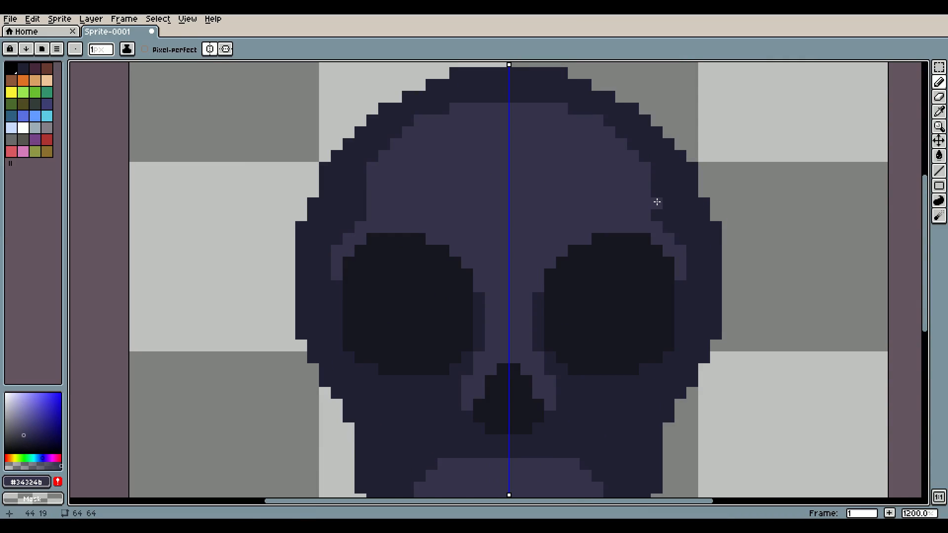
scroll(662, 212, down, 4)
scroll(718, 253, up, 4)
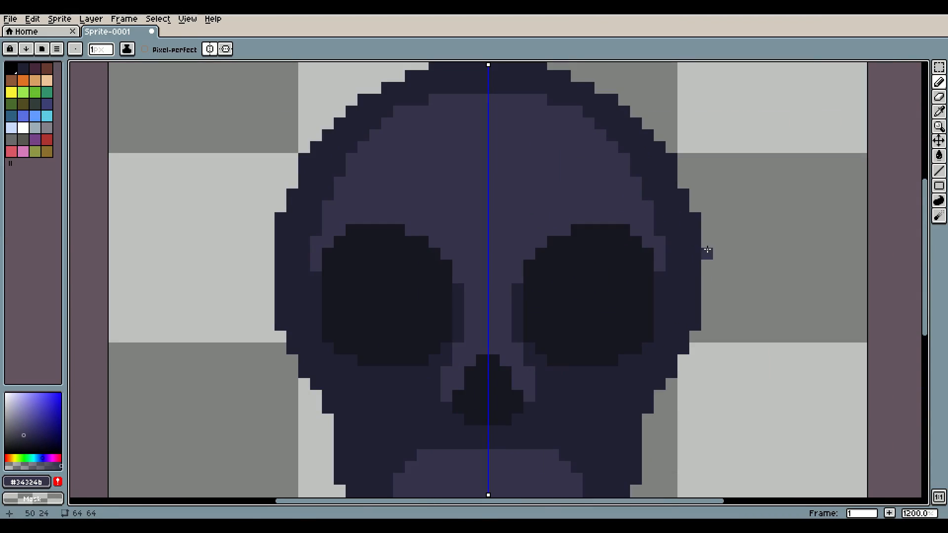
scroll(720, 247, down, 2)
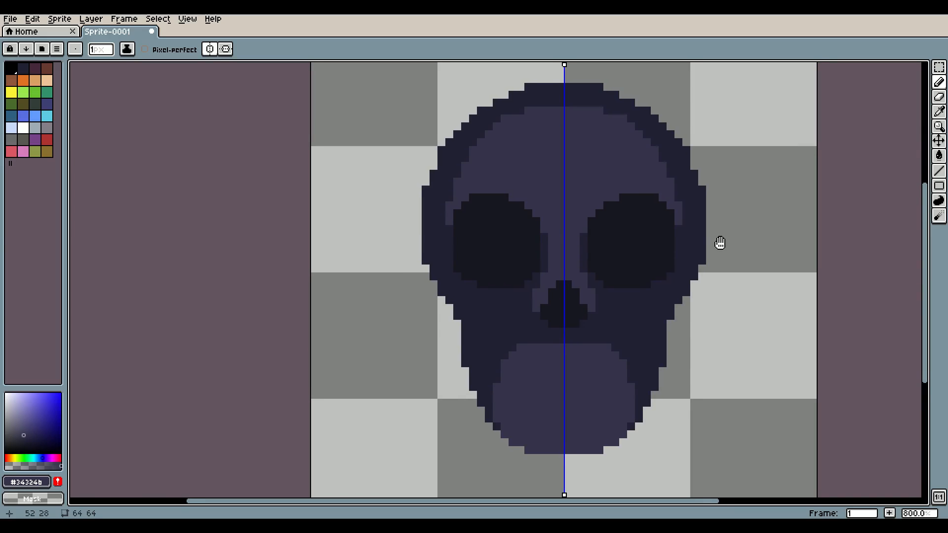
Draw thin #34324b rims beneath both eye sockets, curving up at their outer lower corners
scroll(599, 249, up, 2)
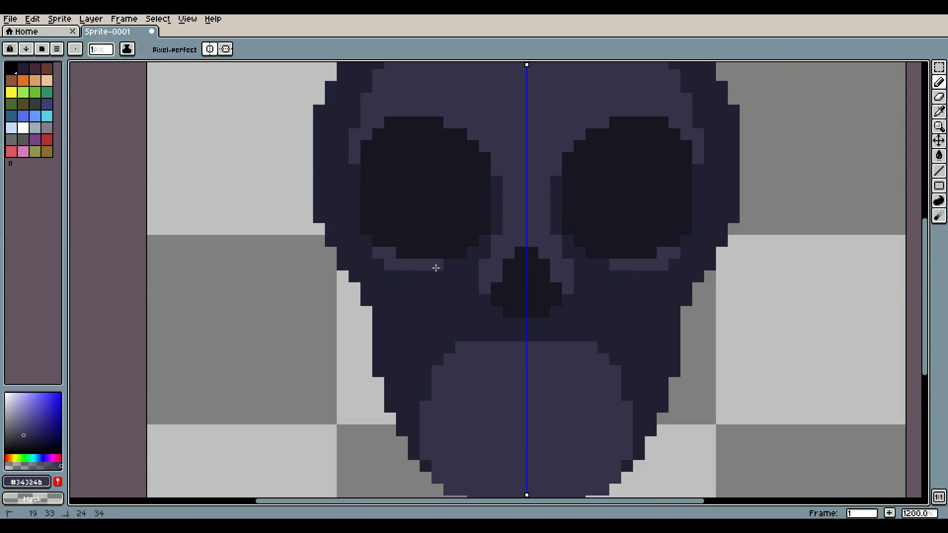
scroll(700, 232, down, 4)
scroll(692, 235, up, 4)
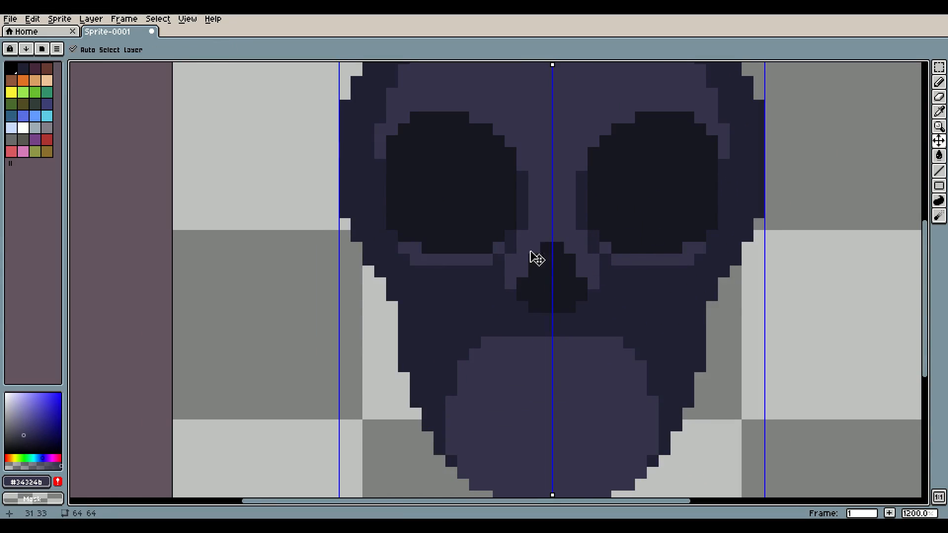
scroll(683, 250, down, 5)
scroll(741, 246, down, 2)
scroll(736, 245, up, 5)
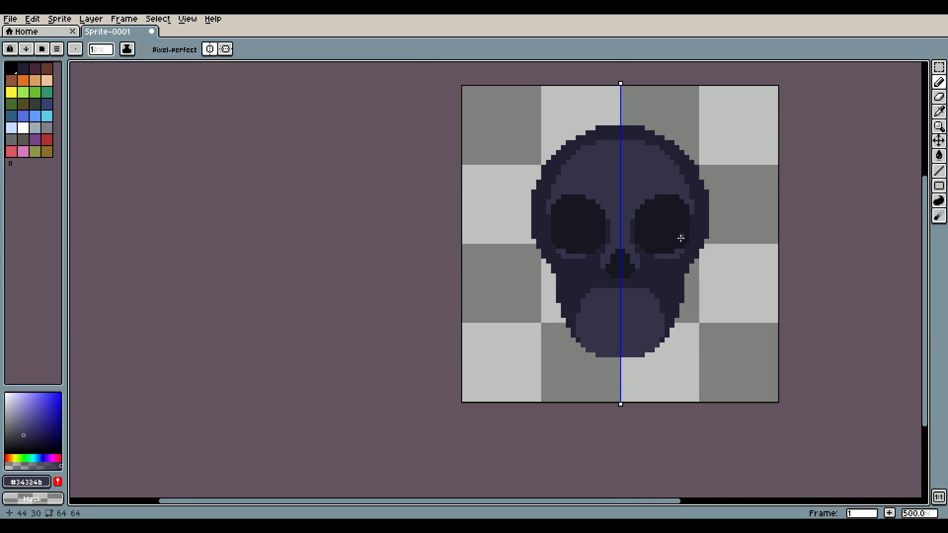
scroll(701, 246, down, 4)
scroll(716, 240, up, 4)
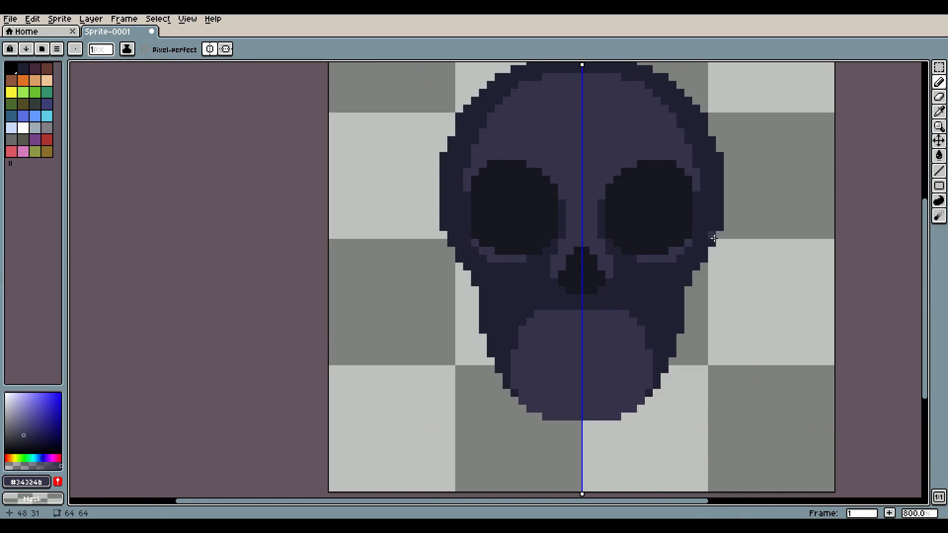
Add separate #34324b pixels along the outer sides of both eye sockets to form a broken rim
scroll(751, 220, down, 4)
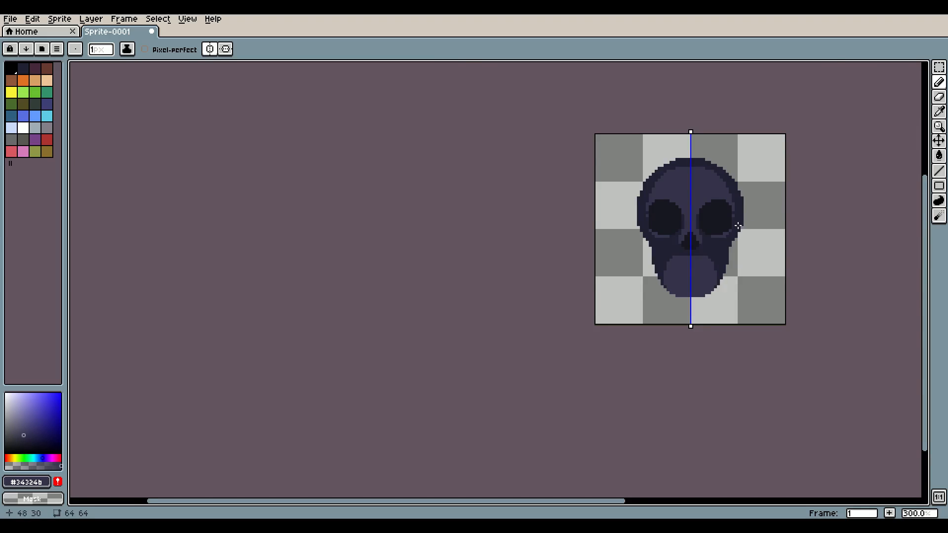
scroll(734, 228, up, 4)
scroll(735, 224, down, 5)
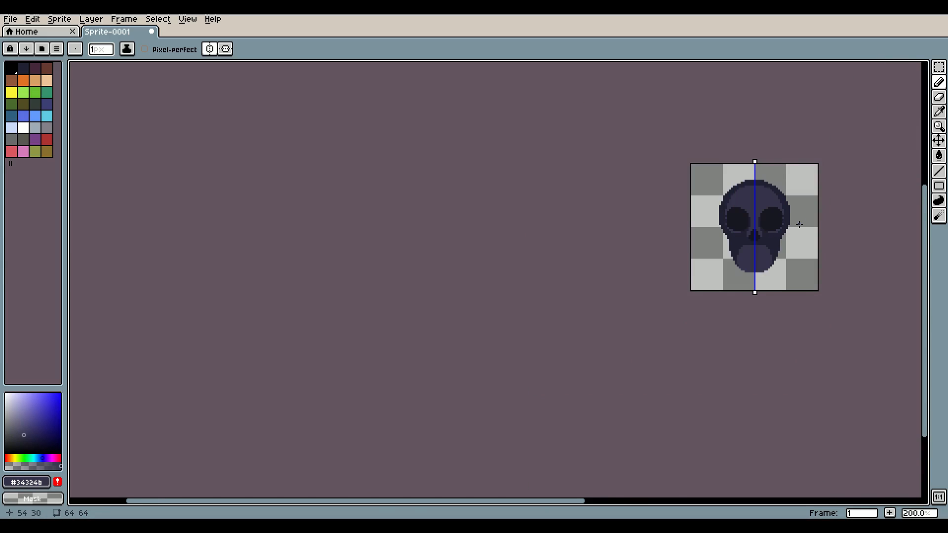
scroll(799, 224, up, 5)
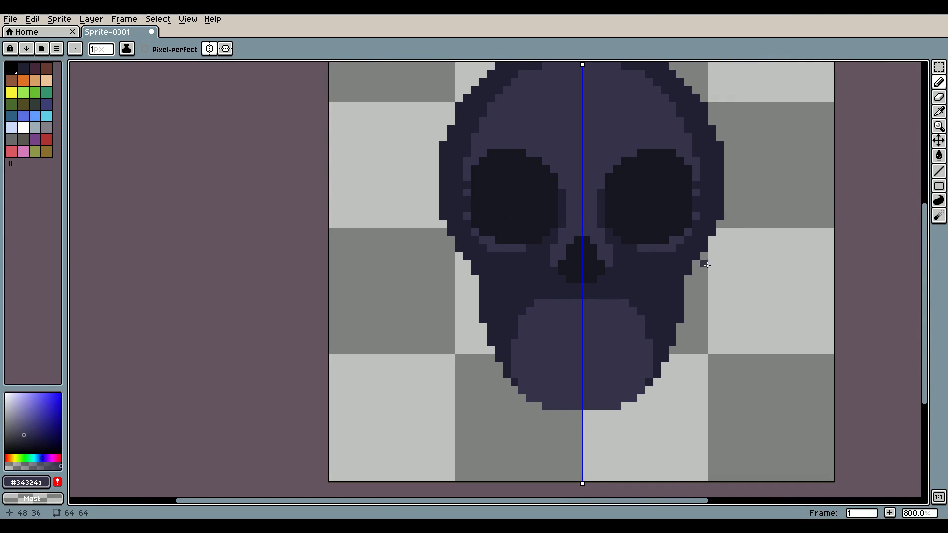
scroll(647, 285, up, 1)
Round the mouth area's upper corners with #222034 and fill the dark pixels at its lower corners with #34324b
key(i)
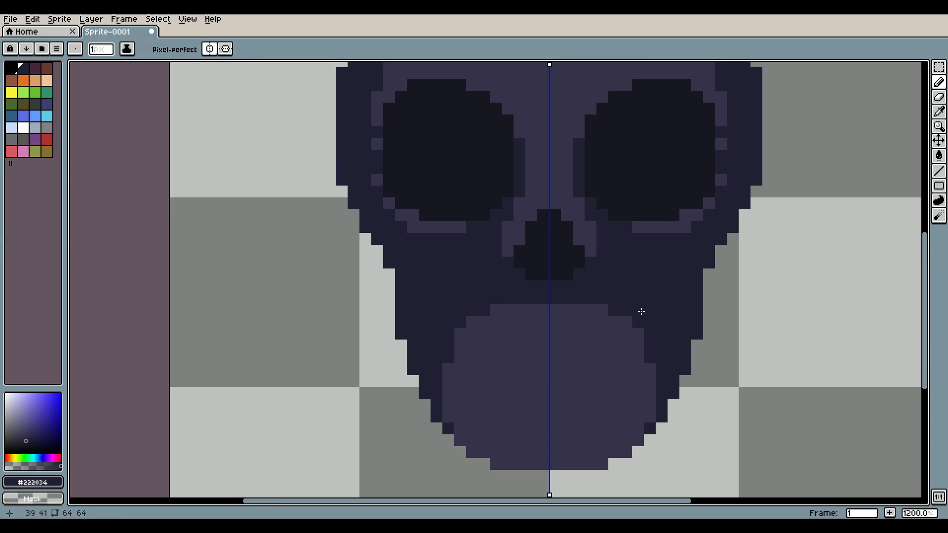
scroll(665, 302, down, 1)
key(i)
click(621, 370)
key(b)
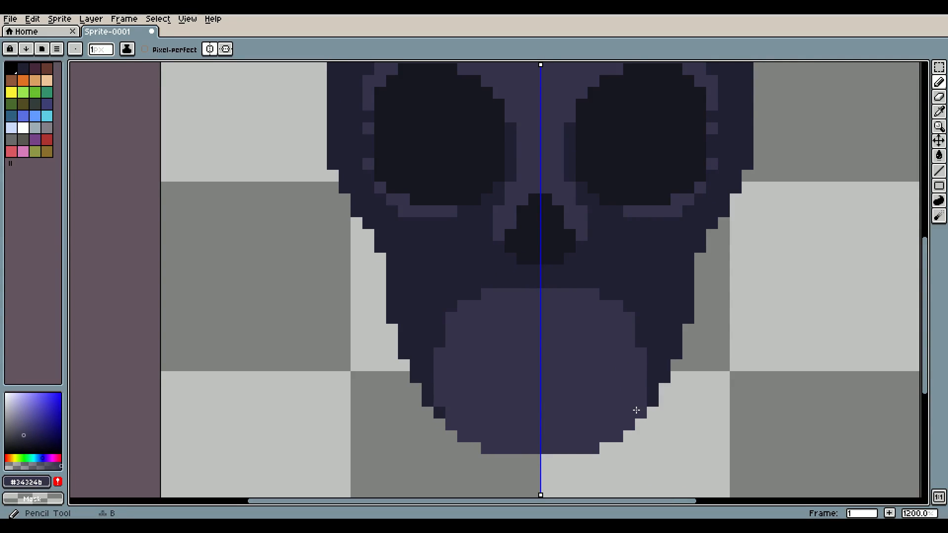
scroll(747, 344, down, 2)
scroll(688, 364, right, 3)
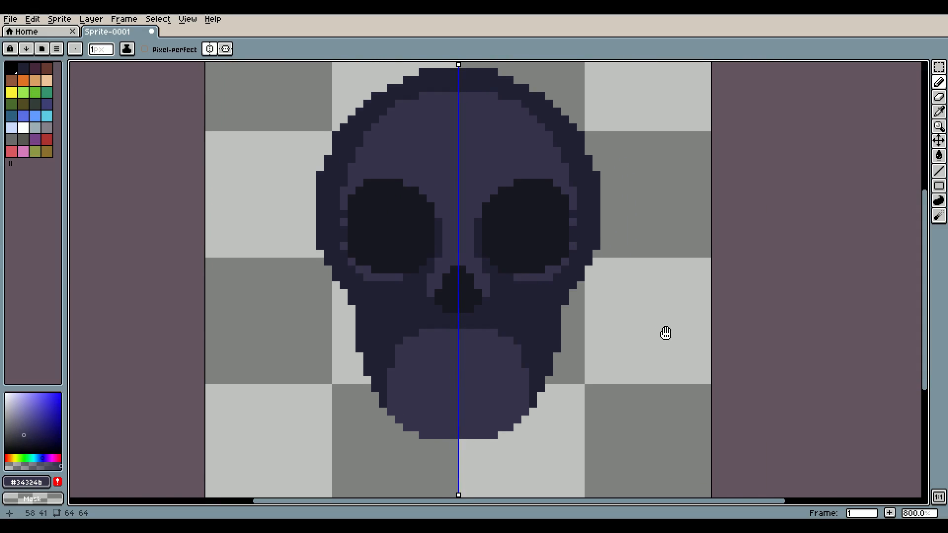
Turn off the vertical symmetry to examine the skull without the axis line, and turn it back on
click(210, 49)
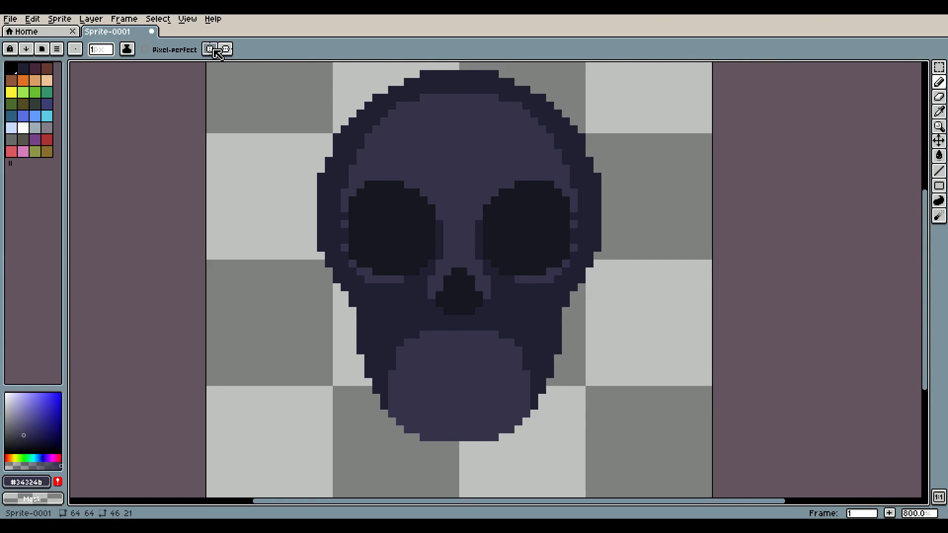
scroll(471, 269, down, 1)
click(209, 49)
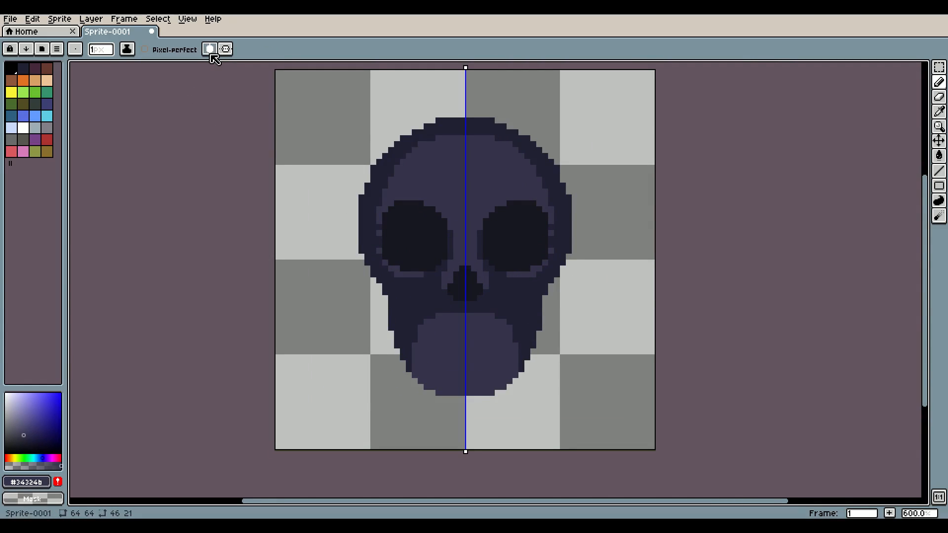
Sample the dark jaw colour #222034 beside the nose for drawing on the mouth area with the Pencil
scroll(577, 338, up, 1)
scroll(576, 338, left, 1)
key(i)
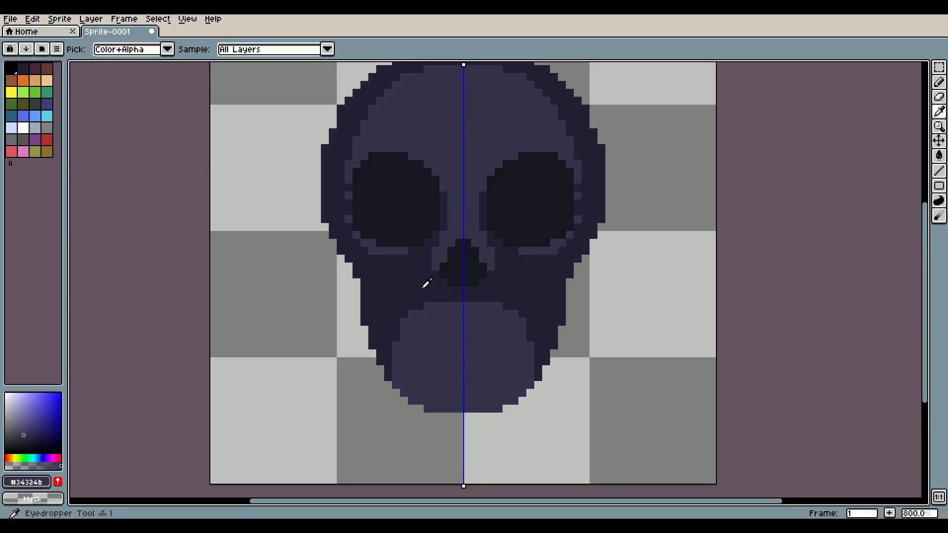
click(421, 279)
scroll(446, 295, up, 2)
key(b)
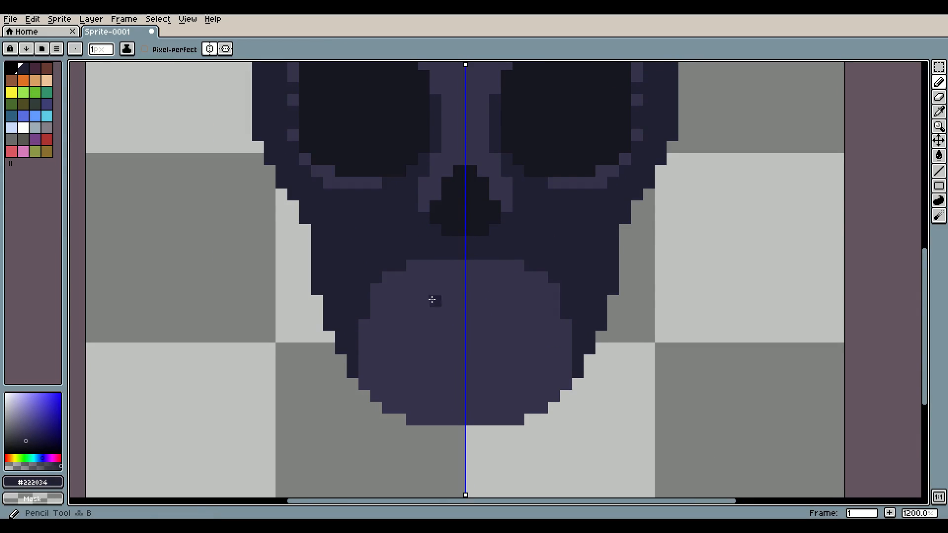
mouse_move(424, 262)
mouse_down()
mouse_move(409, 345)
mouse_move(423, 415)
mouse_up()
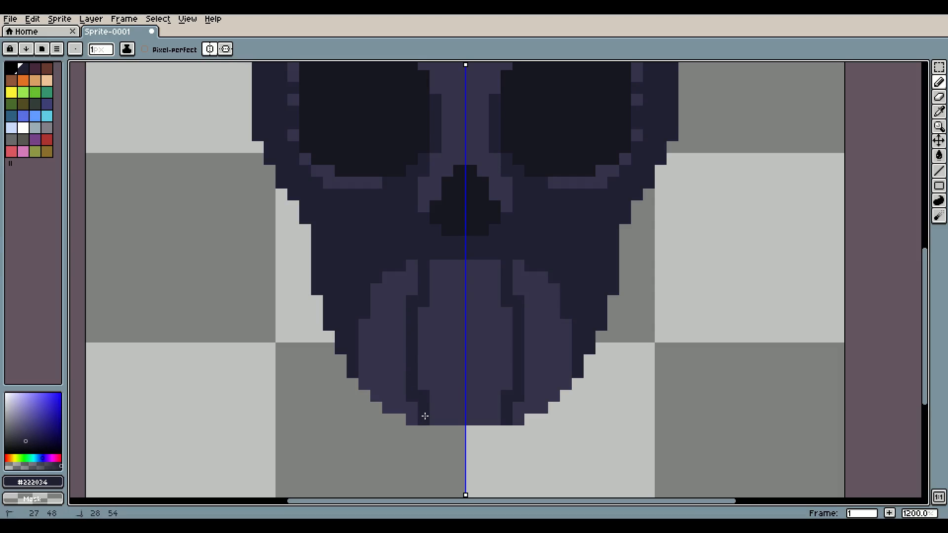
key(ctrl+z)
key(ctrl+z)
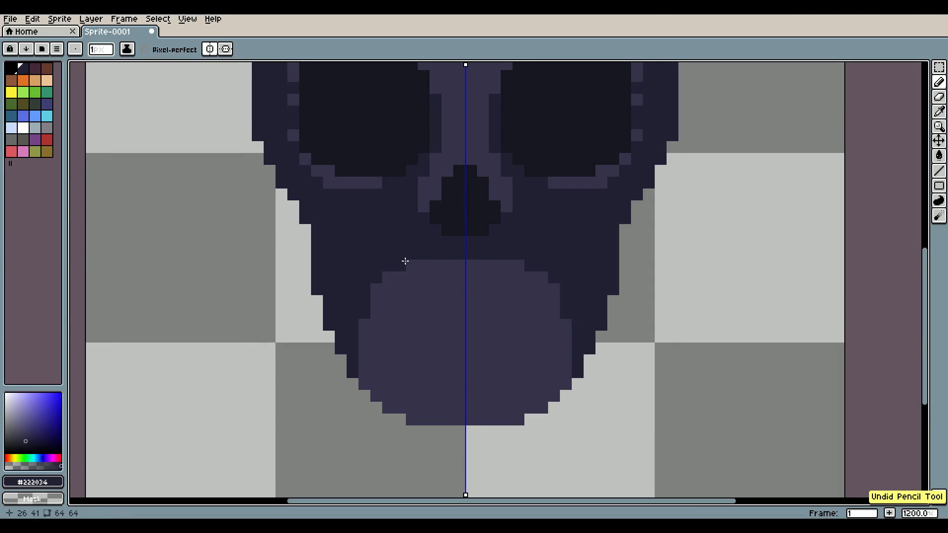
Draw two mirrored pairs of one-pixel #222034 tooth gaps down the mouth area, curving inward near the chin
mouse_move(401, 272)
mouse_down()
mouse_move(388, 343)
mouse_move(398, 410)
mouse_up()
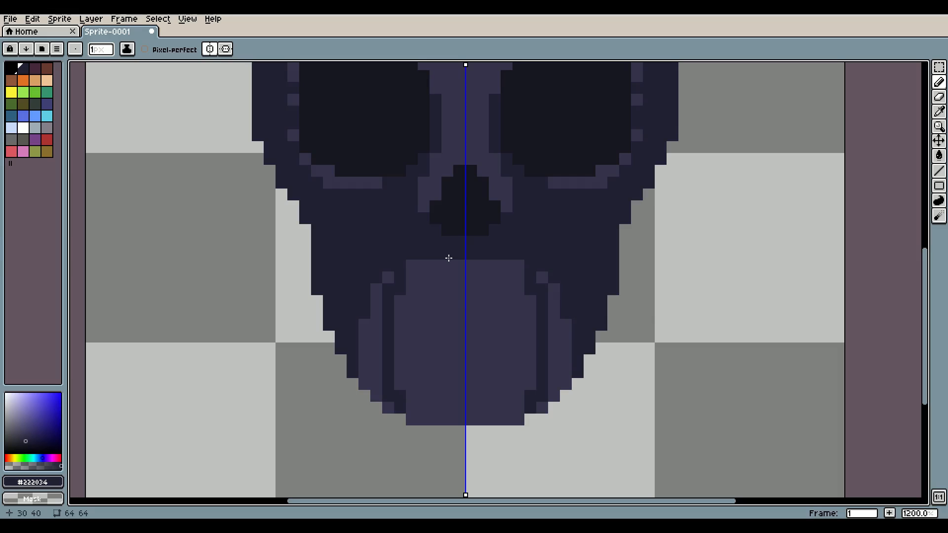
drag(449, 257, 444, 328)
key(ctrl+z)
mouse_move(442, 256)
mouse_down()
mouse_move(436, 316)
mouse_move(449, 416)
mouse_up()
scroll(483, 366, down, 3)
scroll(546, 311, up, 3)
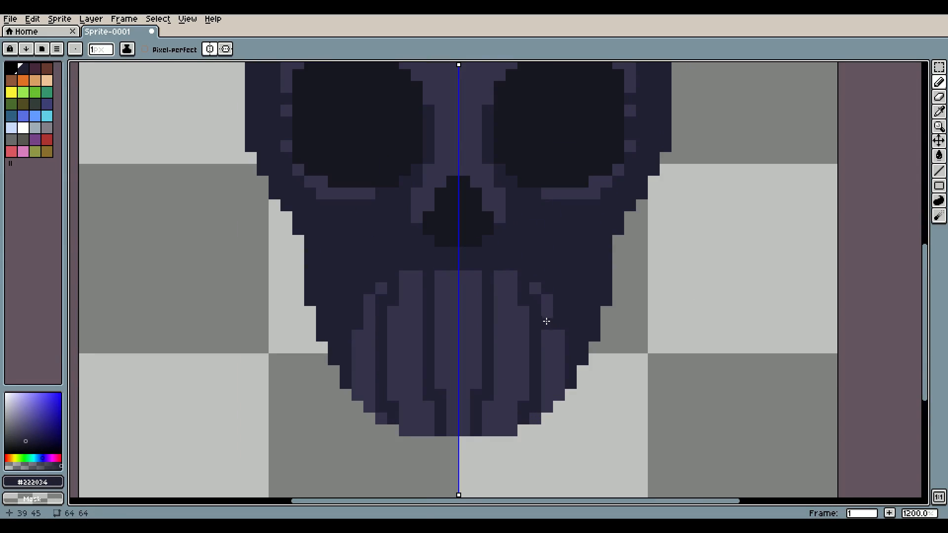
Widen the outermost teeth with #34324b pixels at the mouth's upper corners and along its outer edges
alt+click(543, 292)
click(541, 290)
scroll(536, 279, down, 4)
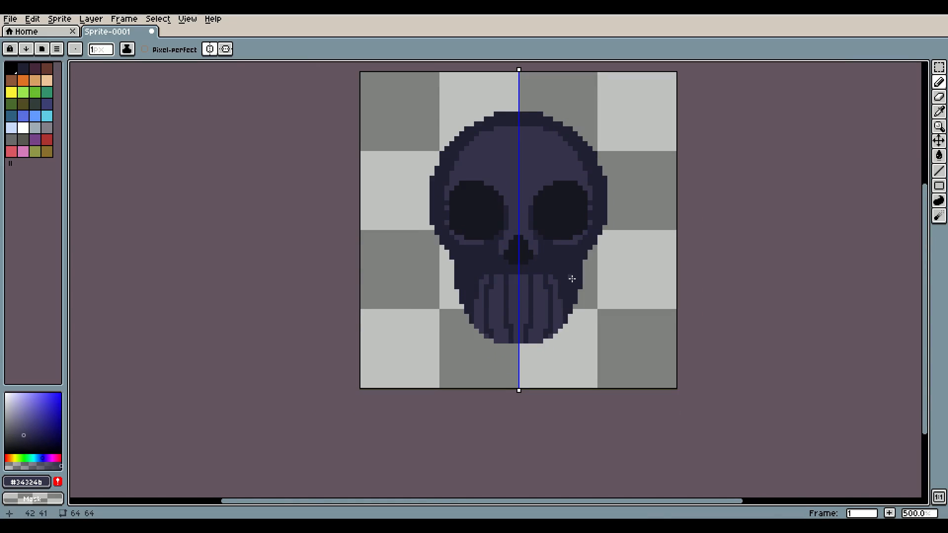
scroll(563, 273, up, 1)
scroll(563, 273, up, 4)
drag(287, 307, 286, 348)
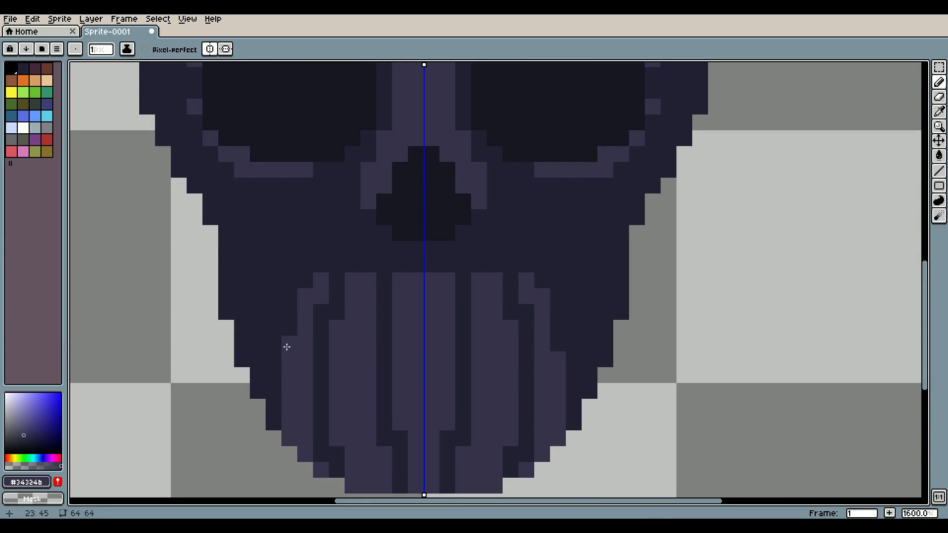
drag(574, 329, 572, 275)
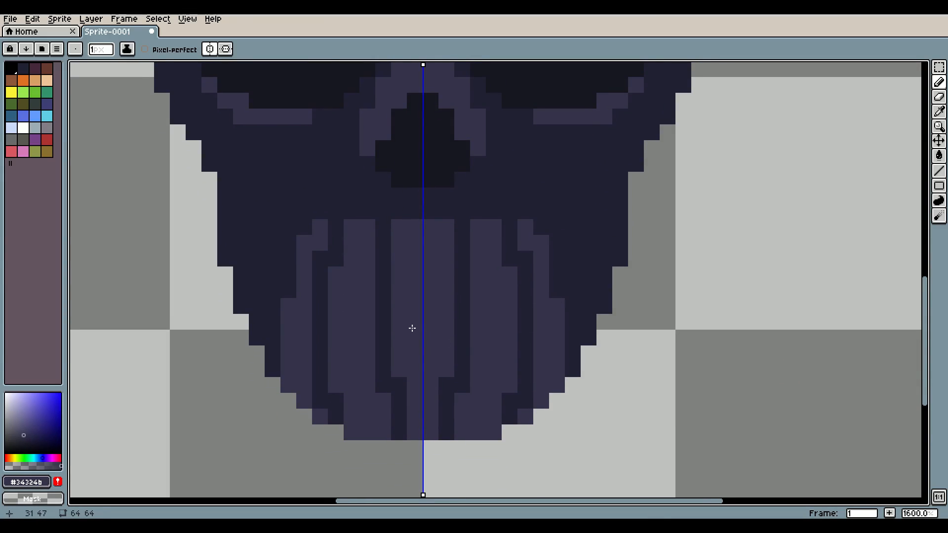
Draw a #222034 line across the mouth with upturned ends, separating the upper and lower teeth
key(i)
click(385, 320)
key(b)
click(288, 306)
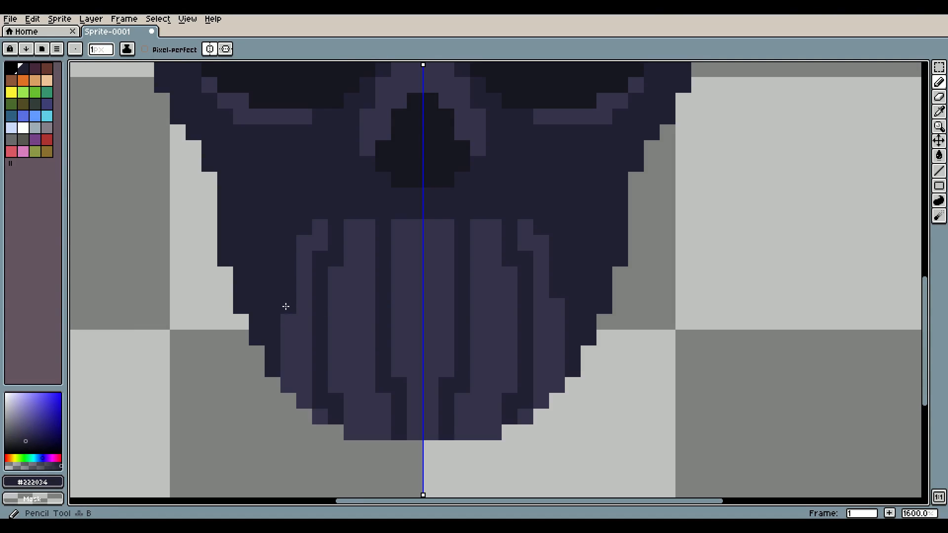
mouse_move(302, 306)
mouse_down()
mouse_move(364, 337)
mouse_move(405, 337)
mouse_up()
scroll(516, 305, down, 6)
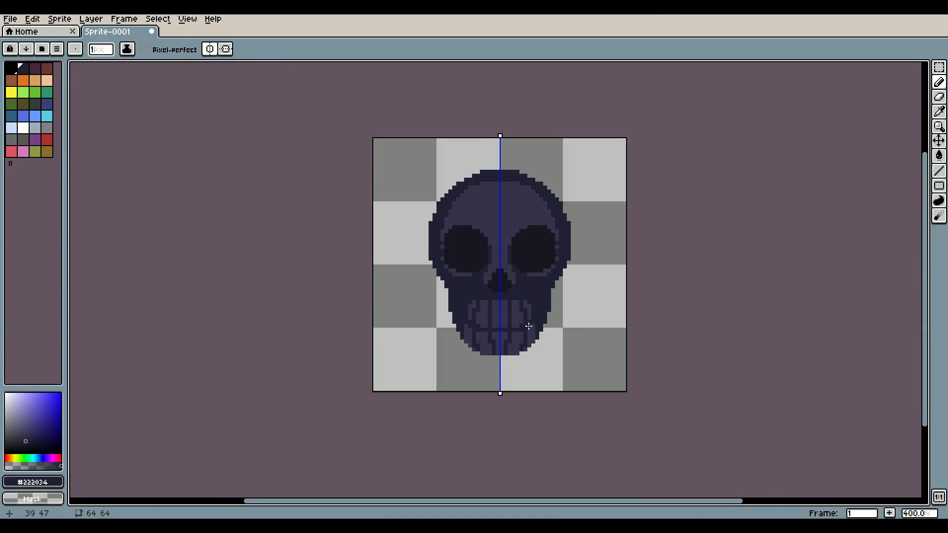
Fill the outer sides of the upper outermost teeth with #34324b above the mouth line
scroll(515, 305, up, 6)
key(i)
click(548, 281)
key(b)
mouse_move(557, 311)
mouse_down()
mouse_move(552, 260)
mouse_move(570, 258)
mouse_up()
scroll(571, 258, down, 3)
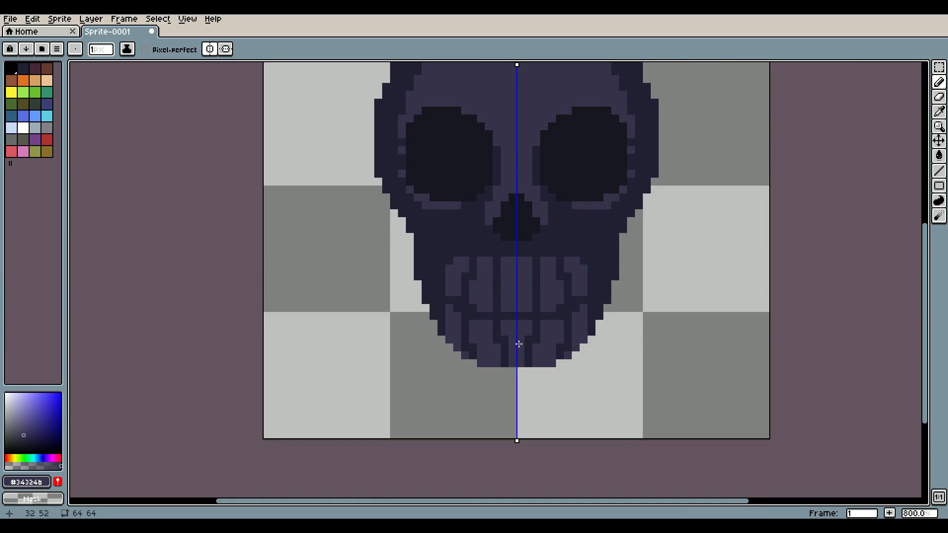
Examine the divided teeth up close and against the whole skull
scroll(523, 339, up, 3)
key(i)
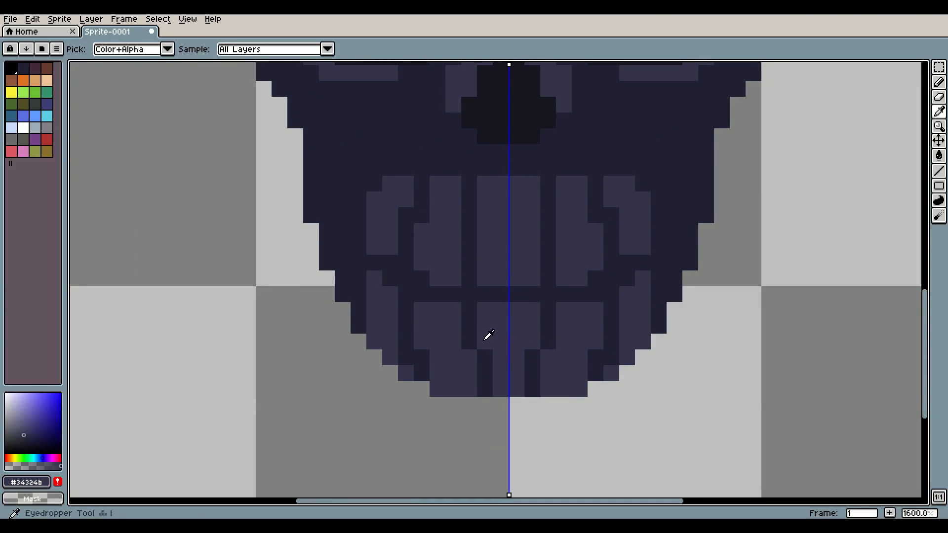
click(472, 340)
key(b)
scroll(584, 351, down, 5)
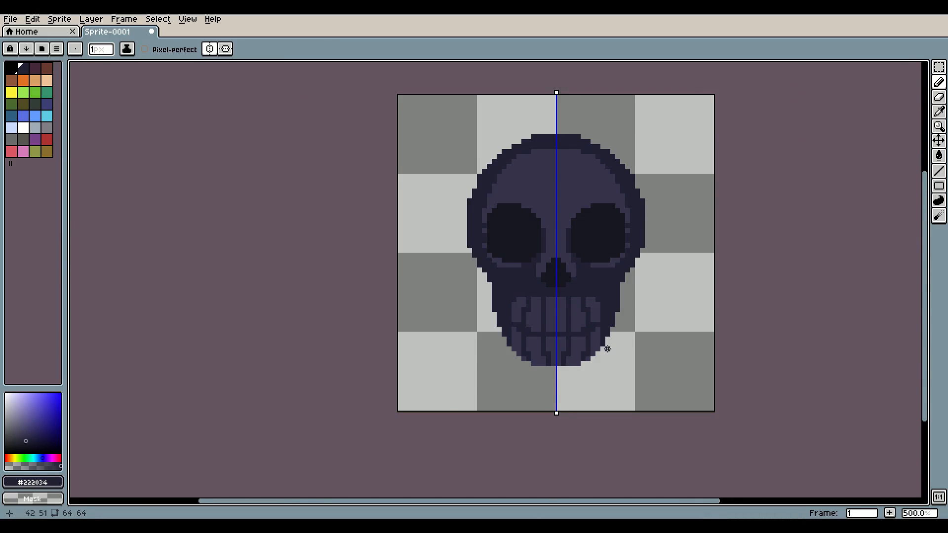
scroll(616, 329, down, 1)
scroll(618, 327, down, 1)
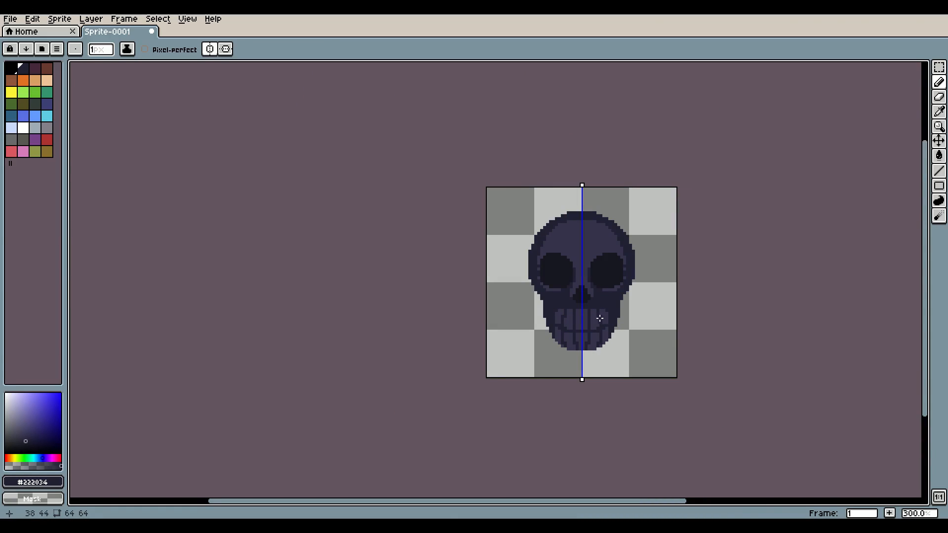
scroll(599, 318, up, 6)
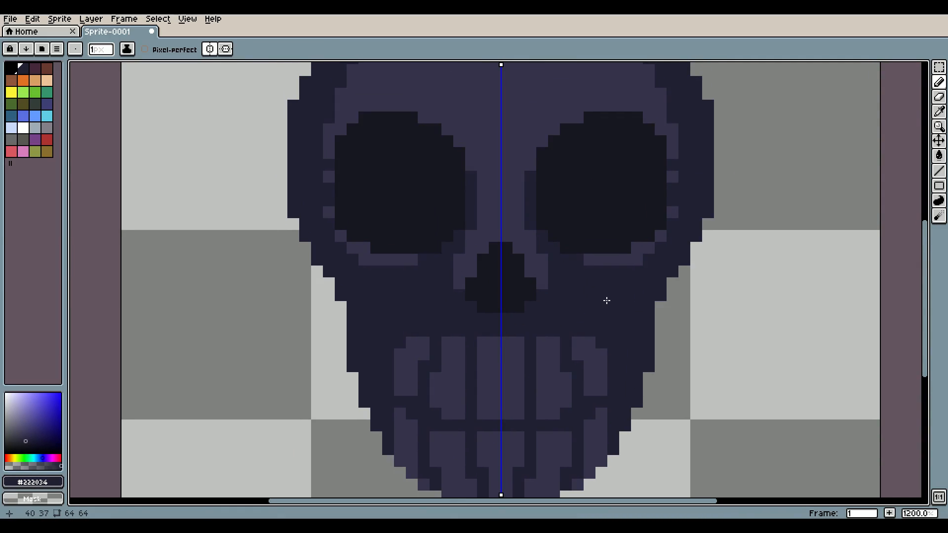
Darken the middle of the mouth line and parts of the tooth gaps with the nose colour #171521
drag(606, 299, 595, 286)
key(i)
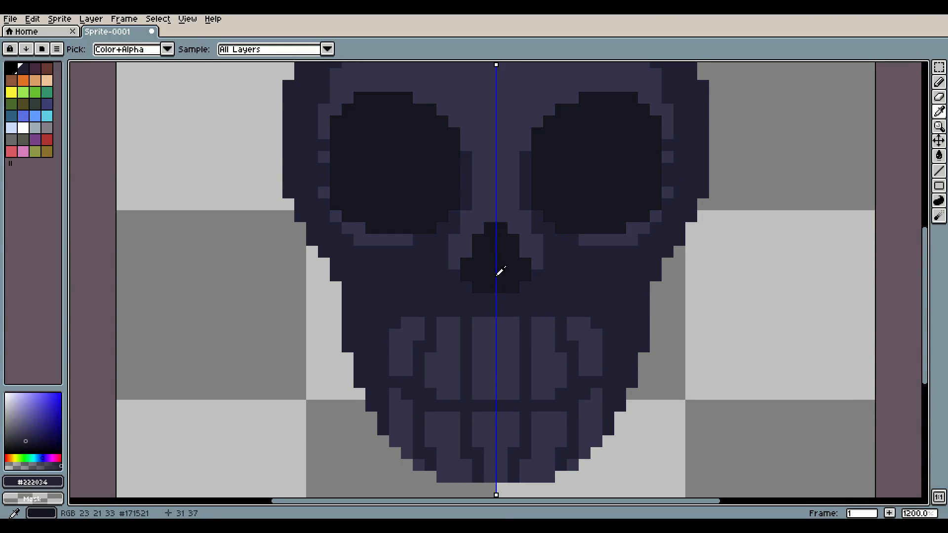
click(514, 257)
scroll(525, 269, down, 2)
key(b)
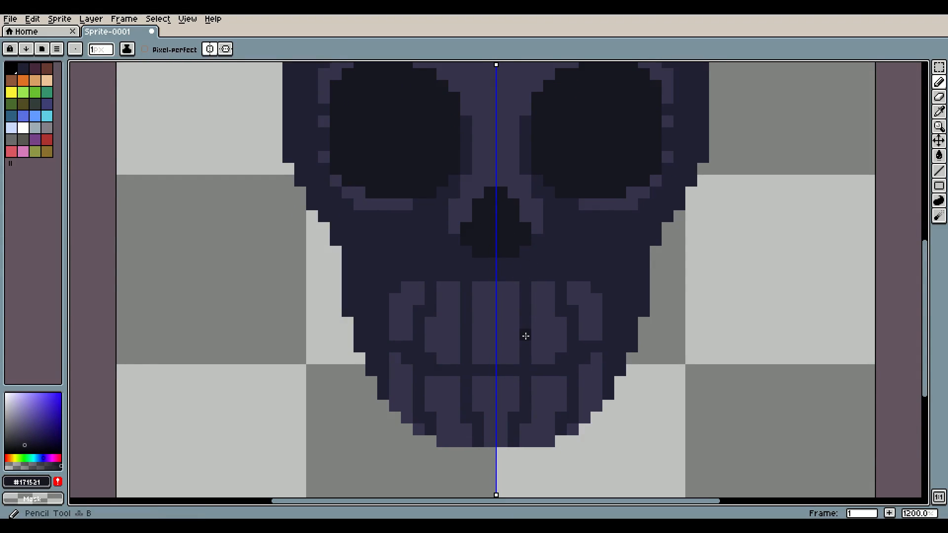
mouse_move(525, 334)
mouse_down()
mouse_move(526, 394)
mouse_move(510, 371)
mouse_move(555, 371)
mouse_move(571, 356)
mouse_move(562, 299)
mouse_move(549, 314)
mouse_move(525, 303)
mouse_move(539, 383)
mouse_move(511, 423)
mouse_up()
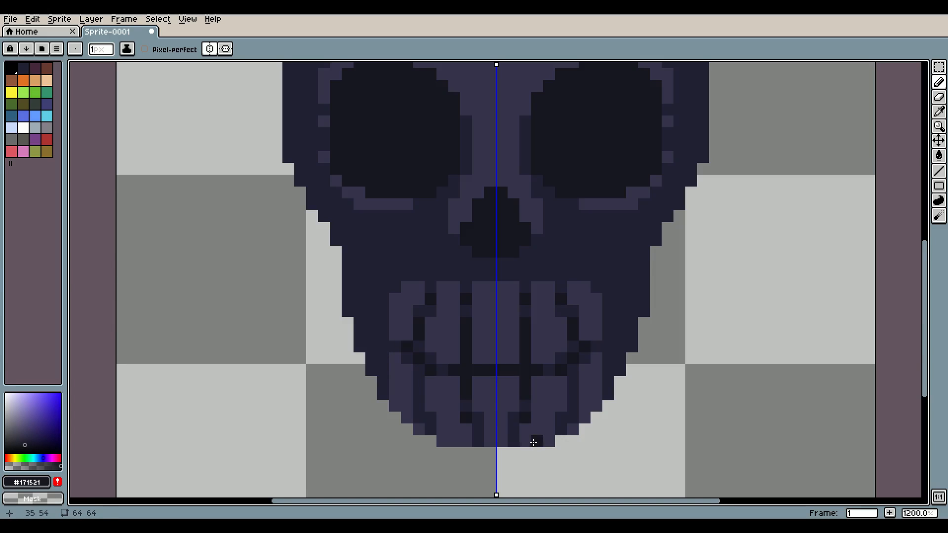
scroll(509, 432, down, 2)
scroll(584, 387, up, 2)
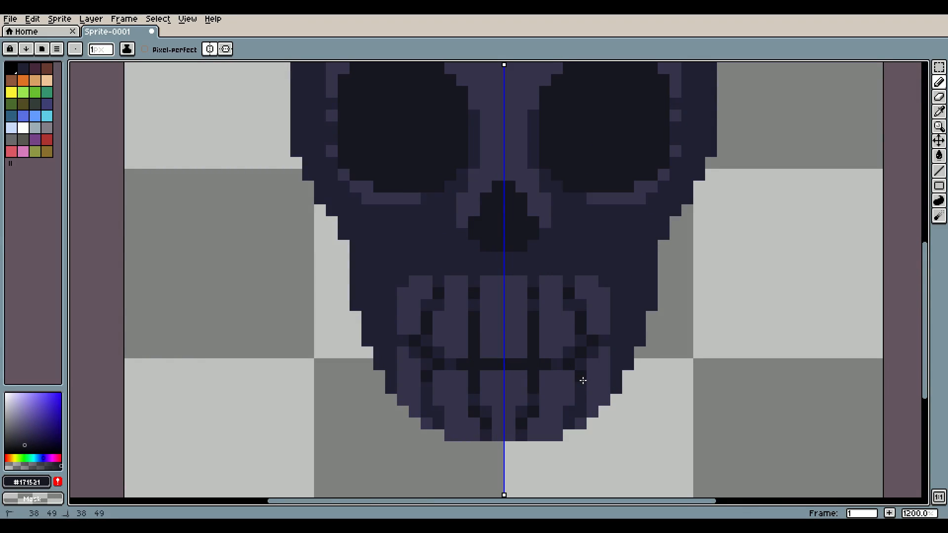
drag(582, 381, 583, 406)
scroll(618, 427, down, 2)
scroll(642, 376, down, 1)
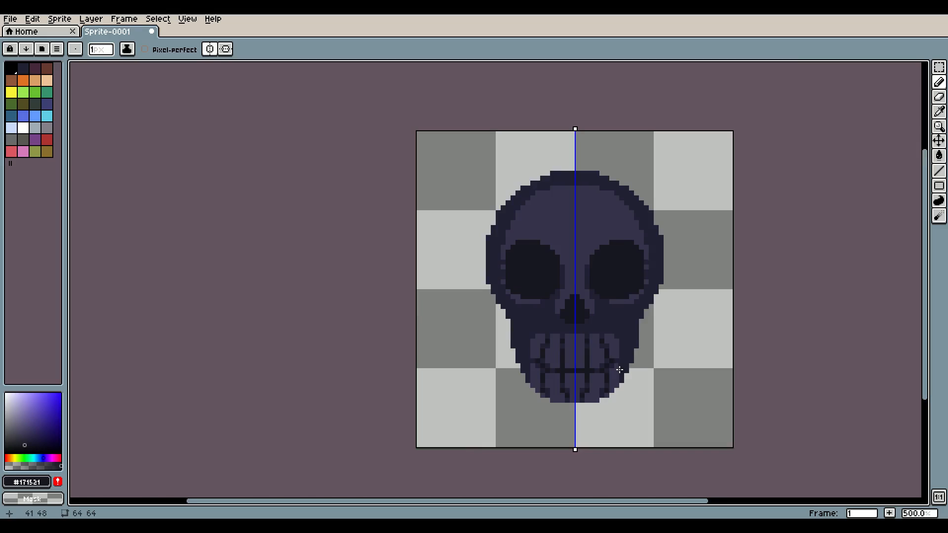
Mix the darker colour #0f0e15 and fill the insides of both eye sockets, leaving a thin #171521 border
scroll(617, 365, up, 5)
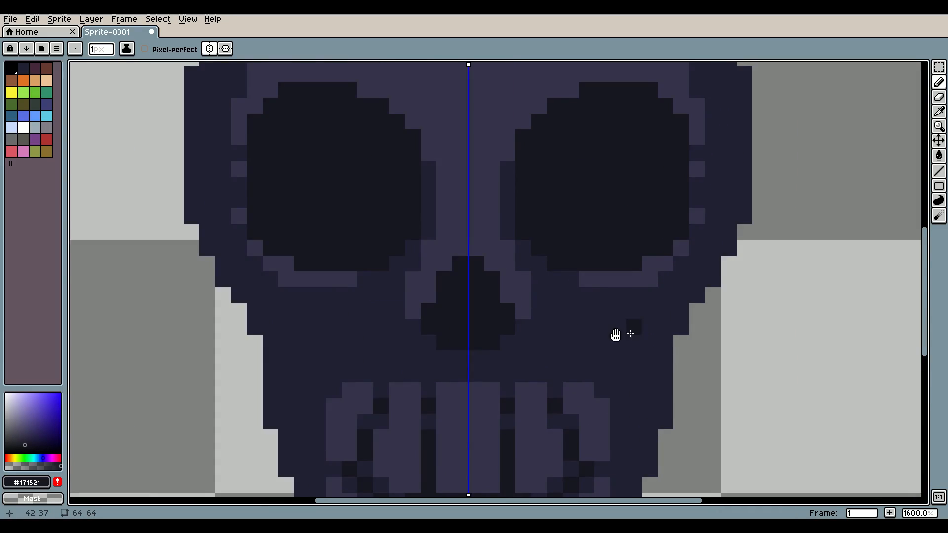
drag(615, 335, 588, 339)
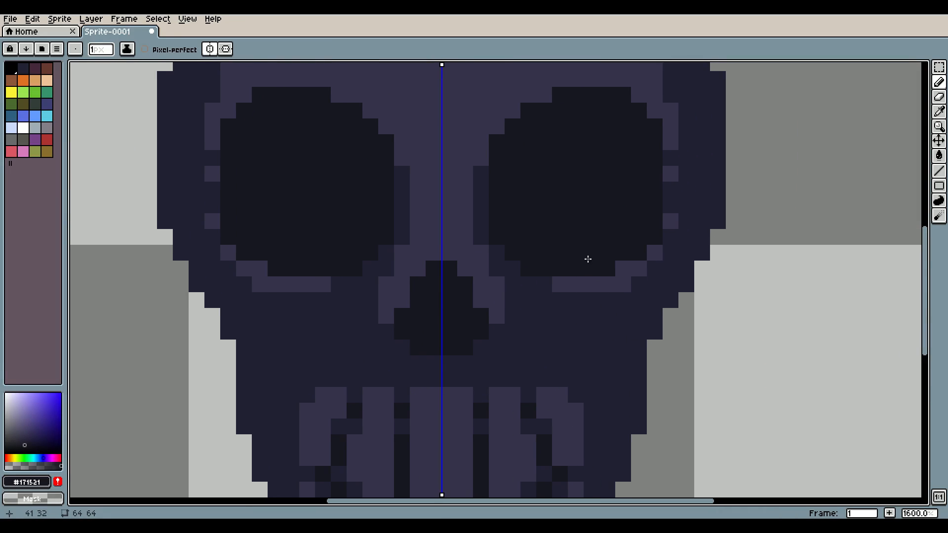
key(i)
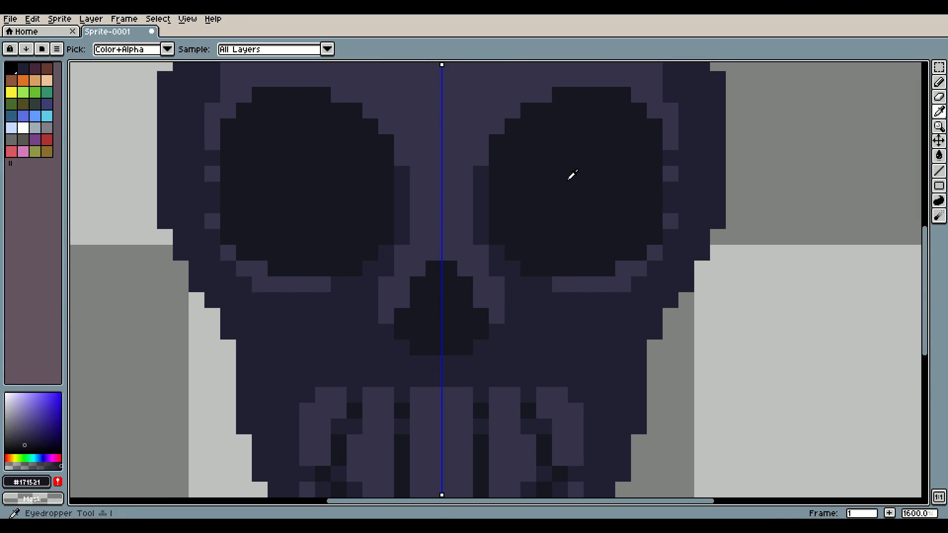
click(25, 446)
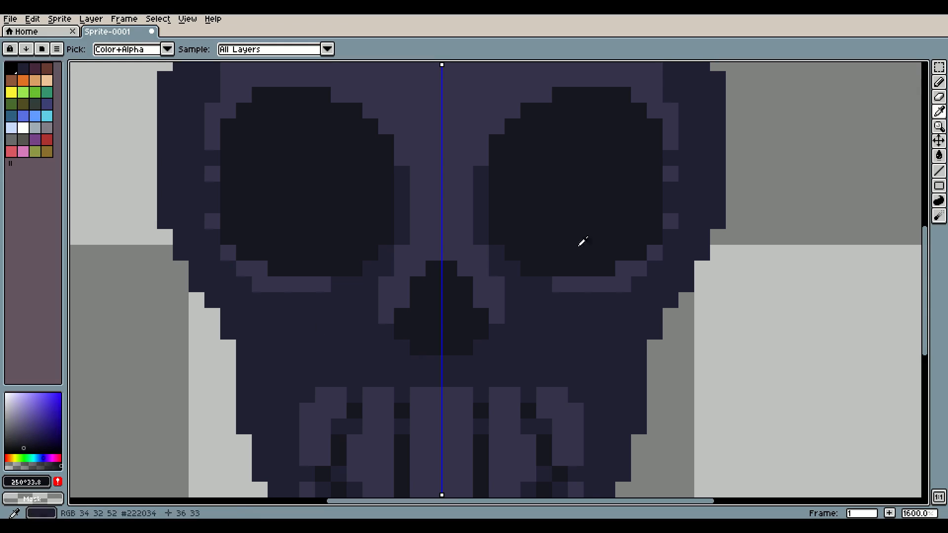
key(b)
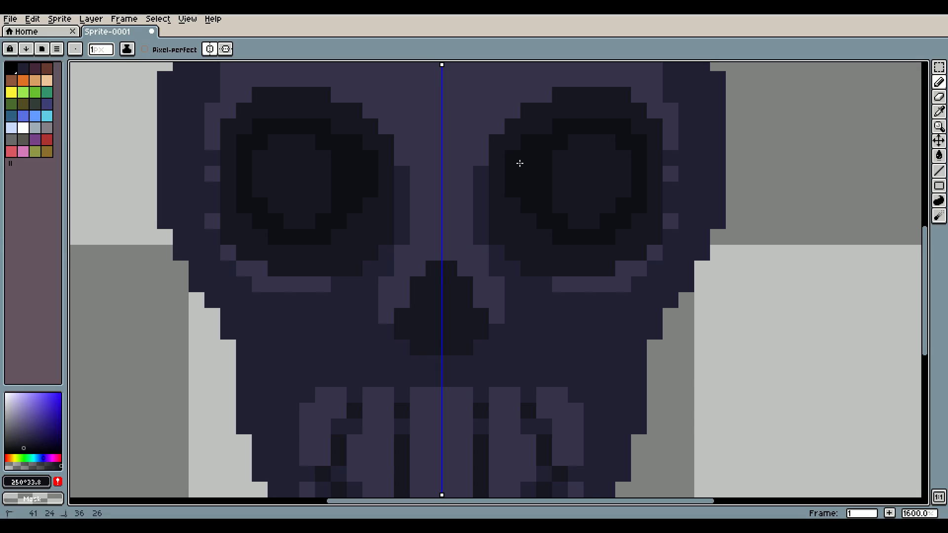
Fill the centre of the nose hole with #0f0e15, leaving #171521 pixels around its sides and base
scroll(438, 305, up, 2)
click(438, 305)
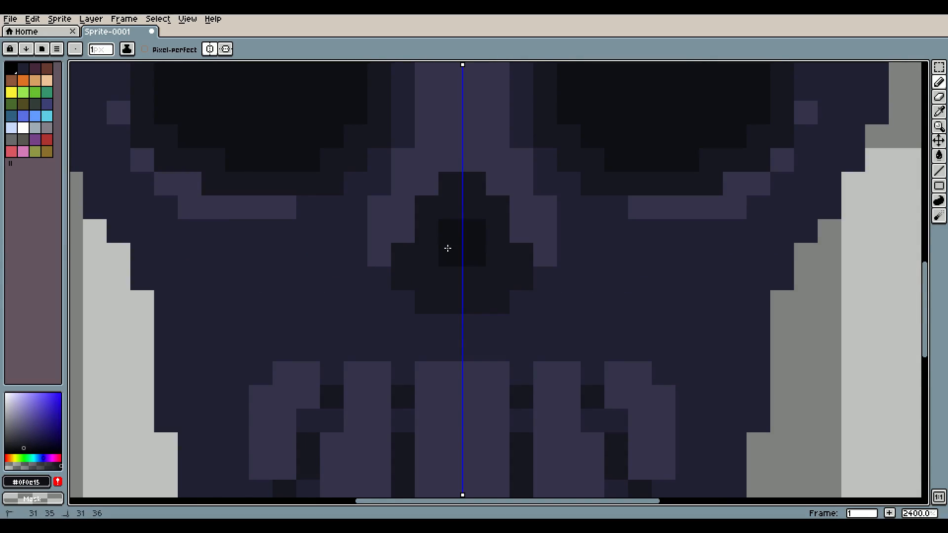
key(i)
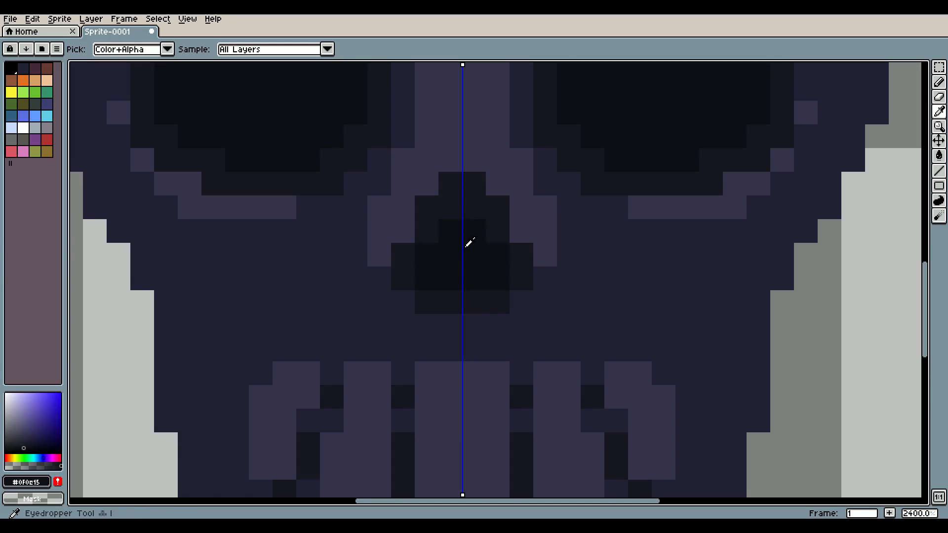
key(b)
scroll(540, 244, down, 4)
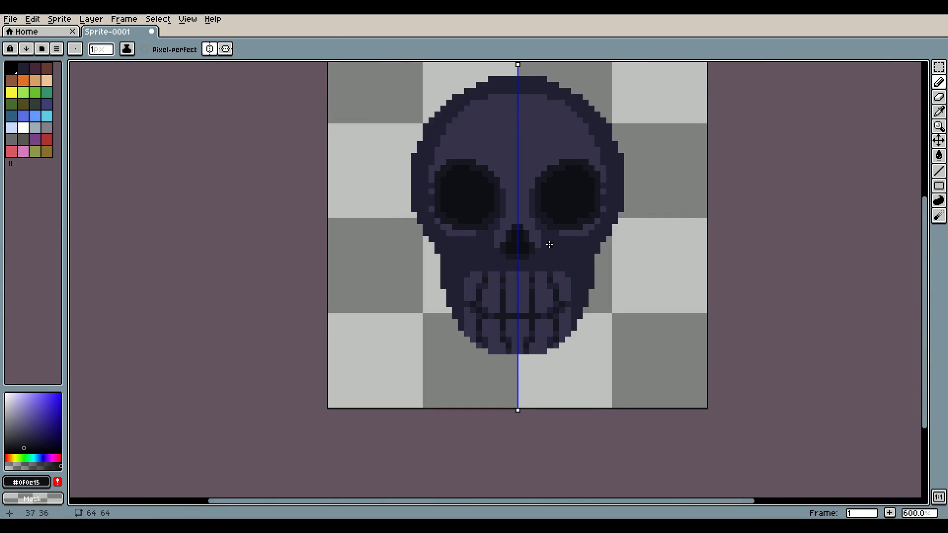
Add #0f0e15 accents along the mouth line and in the tooth gaps just above and below it
scroll(549, 244, up, 3)
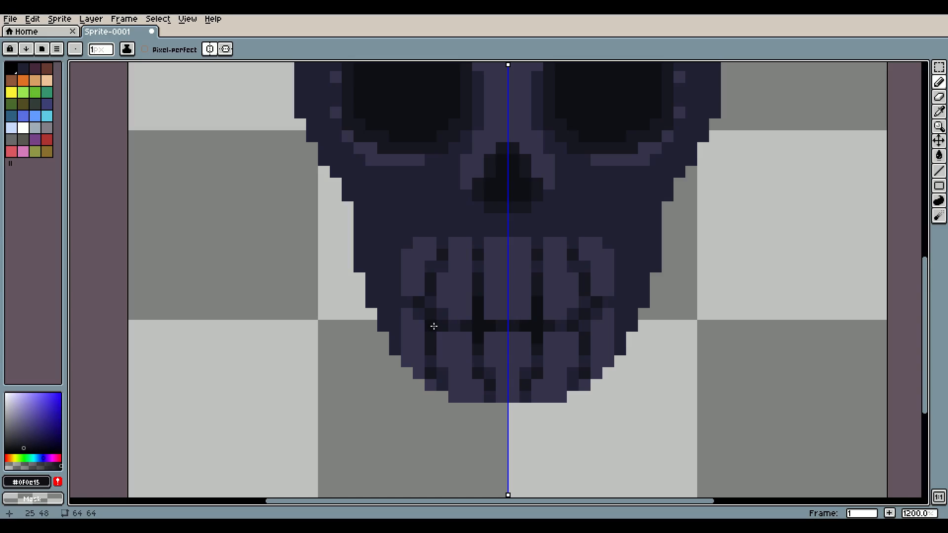
scroll(589, 290, down, 3)
scroll(585, 293, up, 3)
click(585, 294)
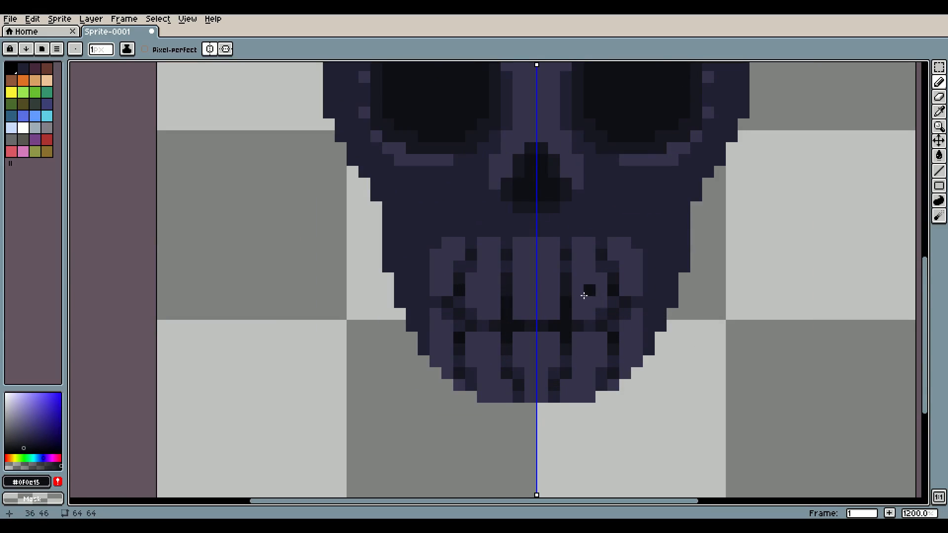
click(628, 285)
scroll(610, 328, down, 1)
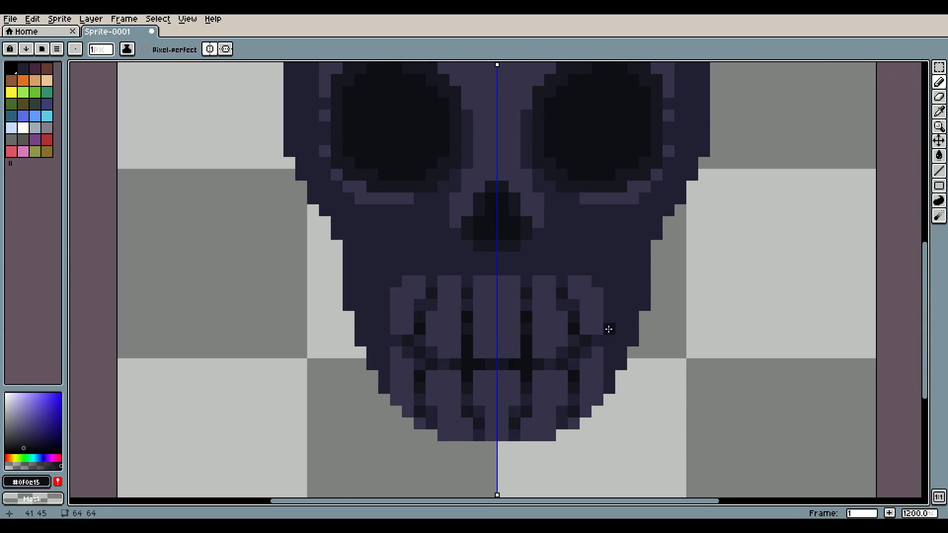
scroll(552, 267, down, 1)
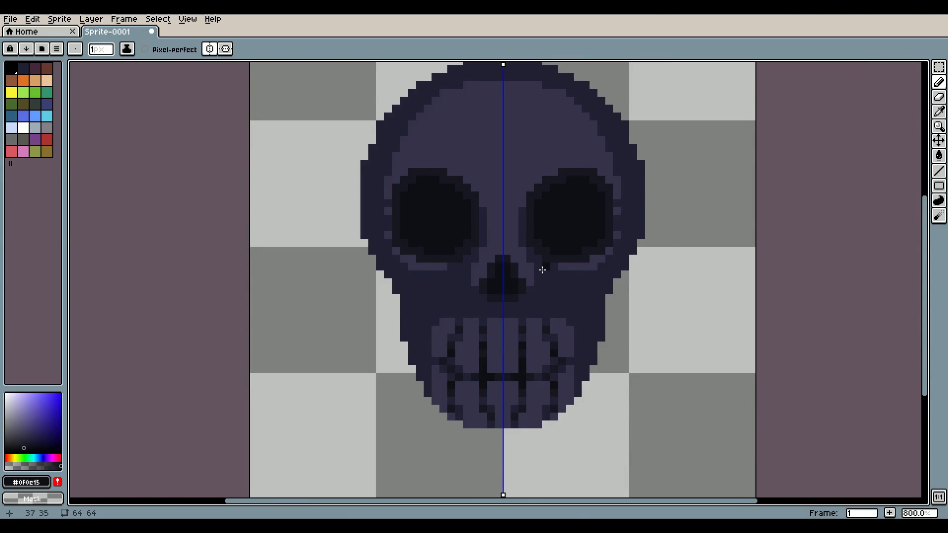
scroll(543, 270, up, 1)
scroll(552, 307, down, 3)
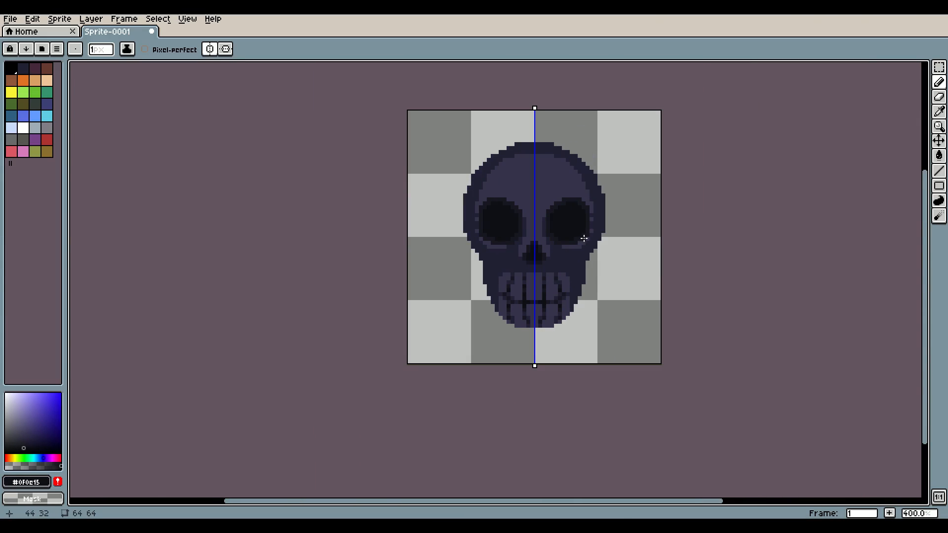
scroll(563, 267, up, 2)
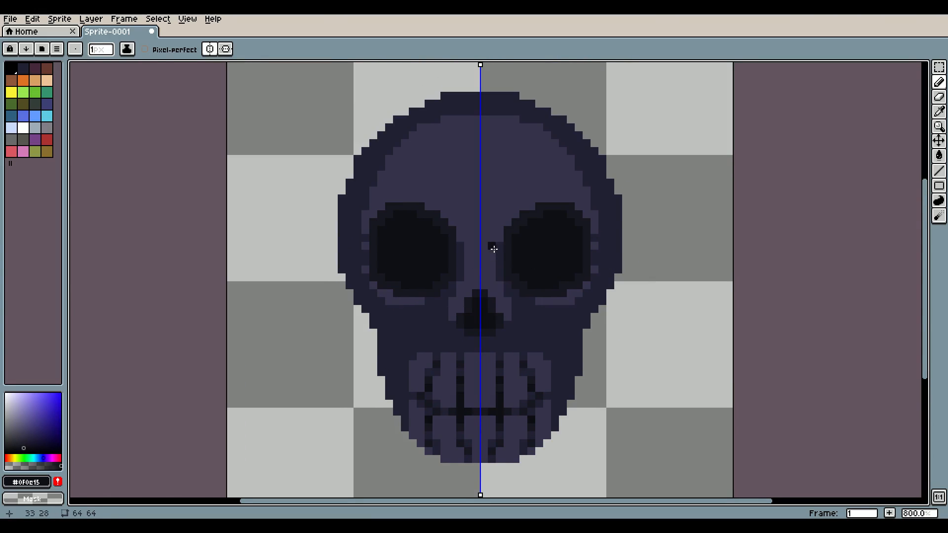
Mix the in-between shade #2b293f from the bone colour and paint a transition band along the cranium's upper edge
key(i)
click(423, 137)
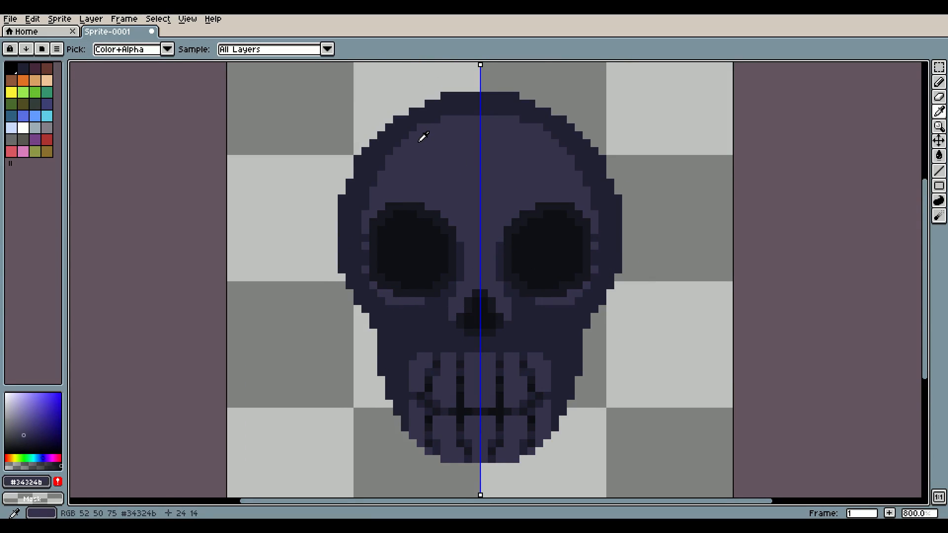
click(24, 438)
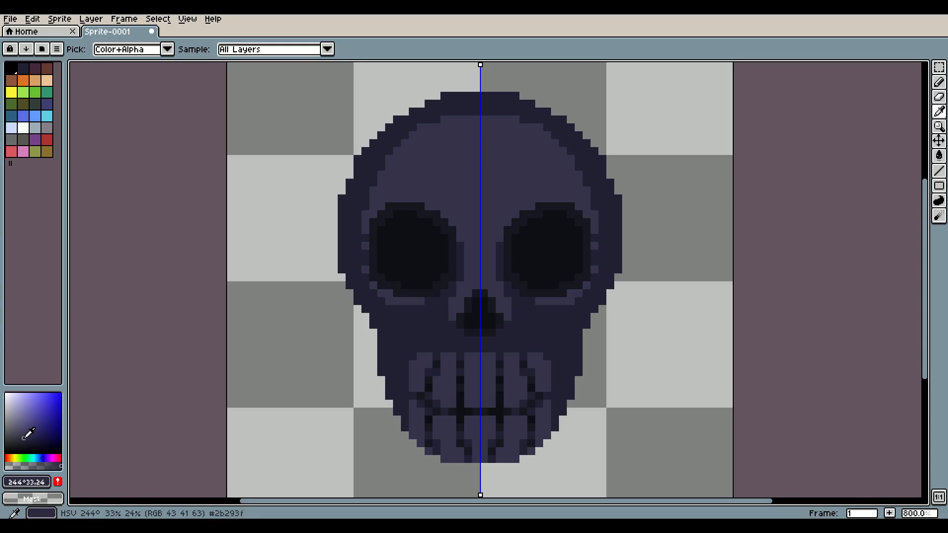
key(b)
scroll(450, 129, up, 2)
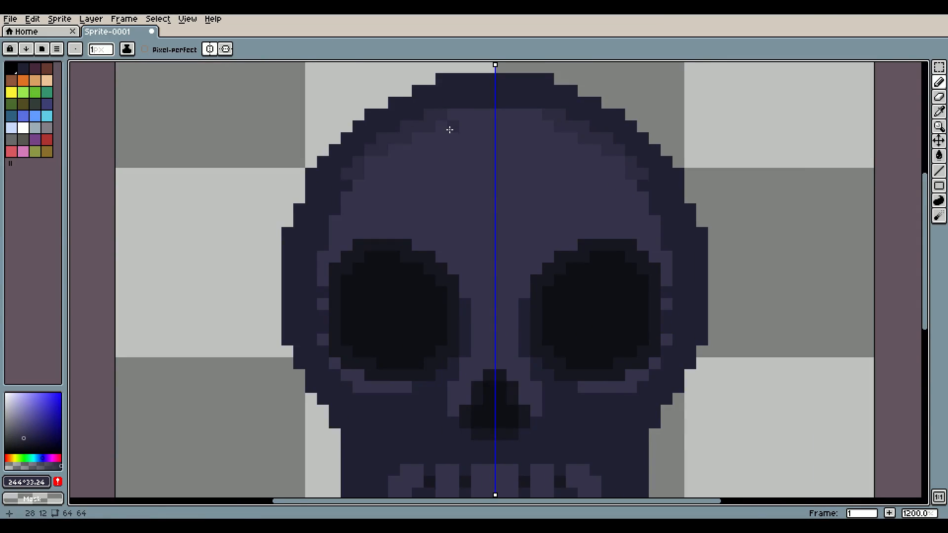
mouse_move(449, 130)
mouse_down()
mouse_move(448, 142)
mouse_move(411, 138)
mouse_move(352, 190)
mouse_move(323, 244)
mouse_up()
key(ctrl+z)
drag(471, 130, 507, 118)
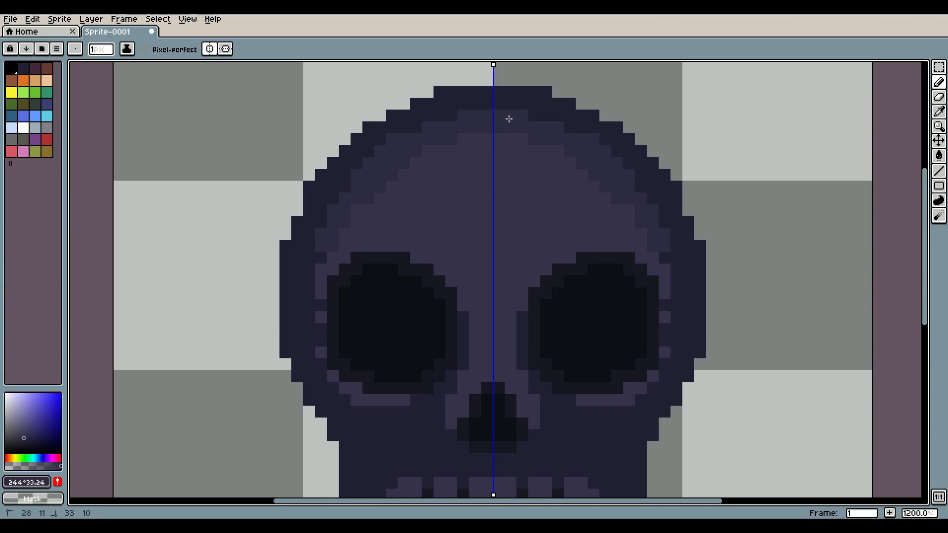
Extend the #2b293f transition band down to the outer upper sides of the eye sockets
drag(317, 265, 317, 260)
click(310, 291)
scroll(620, 297, down, 2)
scroll(608, 296, up, 2)
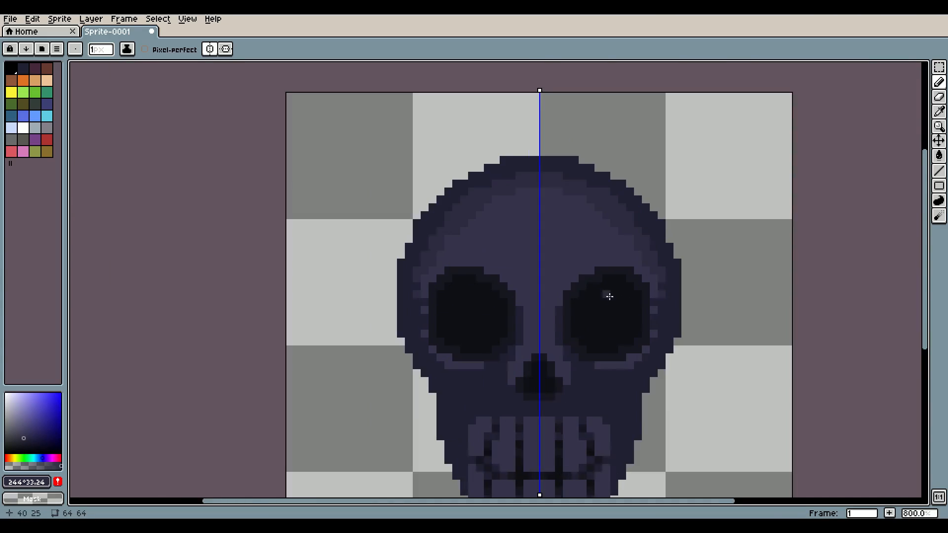
scroll(567, 178, down, 3)
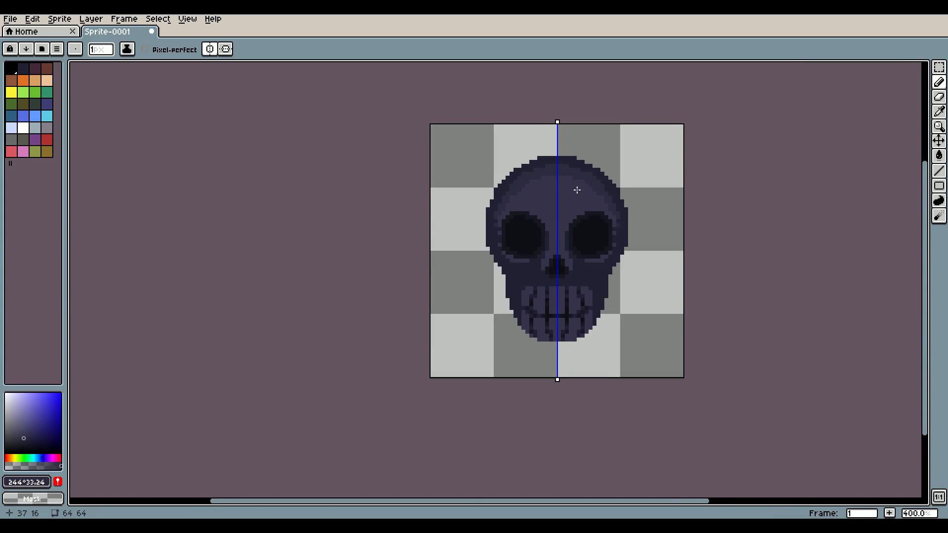
scroll(613, 192, up, 3)
scroll(646, 214, down, 3)
scroll(641, 228, up, 4)
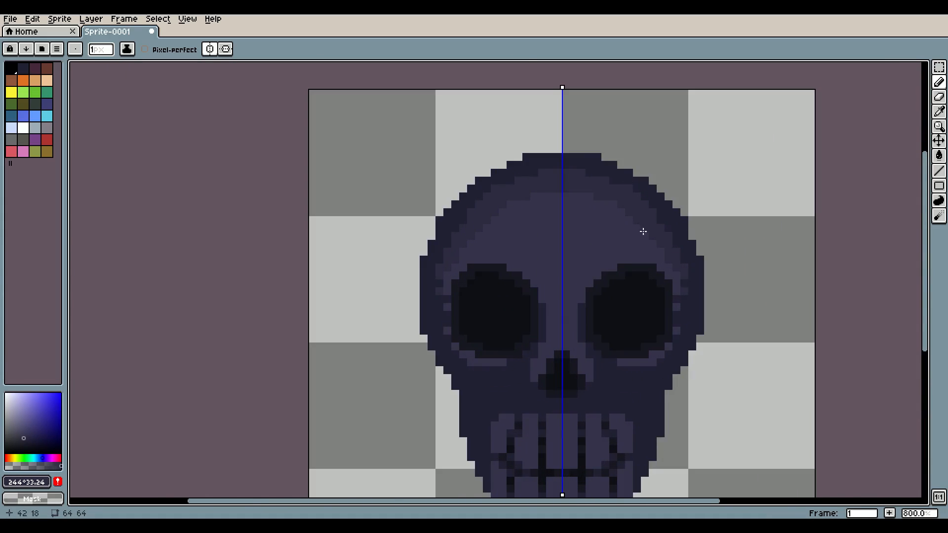
Touch up the inner edge of the forehead's transition band with the bone colour #34324b
key(i)
key(b)
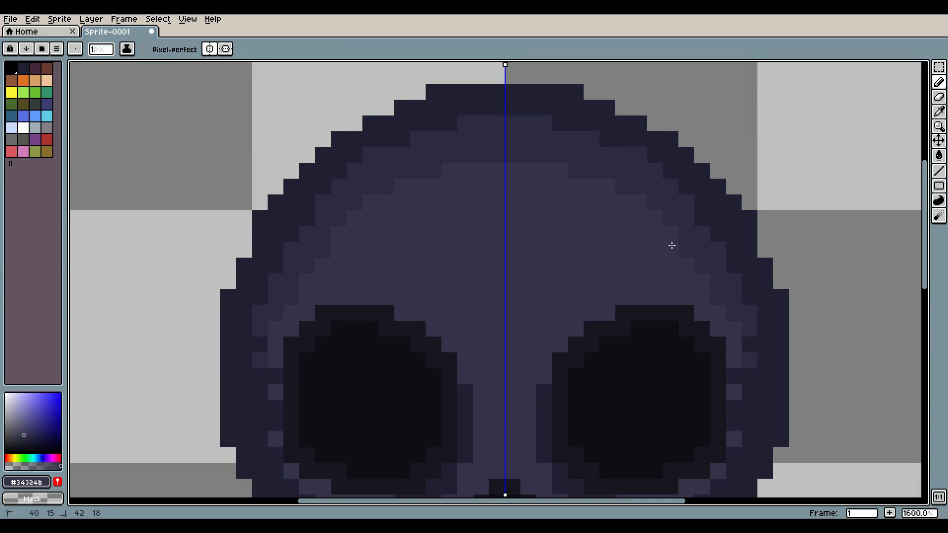
scroll(686, 270, down, 3)
scroll(668, 235, up, 3)
Sample #2b293f from the forehead band and shade a strip beneath both eye sockets towards the nose
key(i)
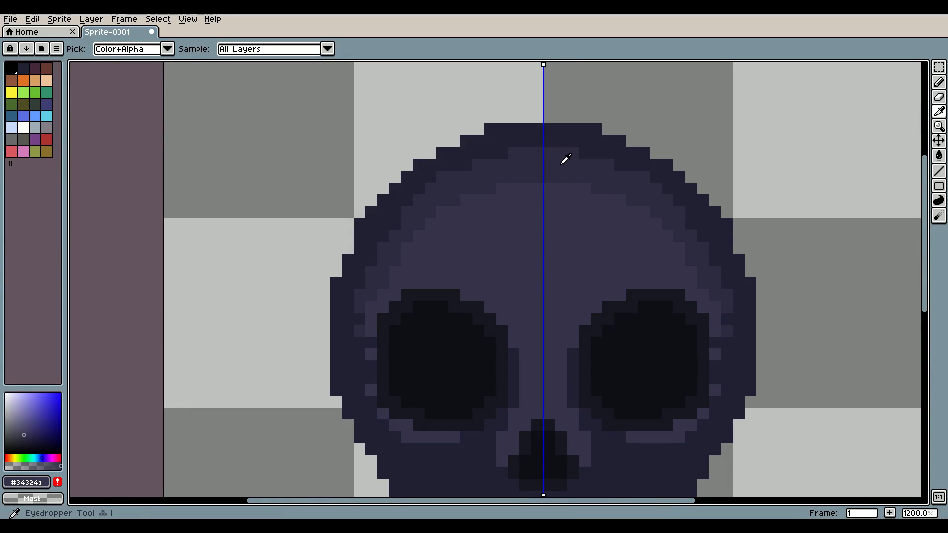
click(563, 161)
scroll(423, 243, down, 5)
key(b)
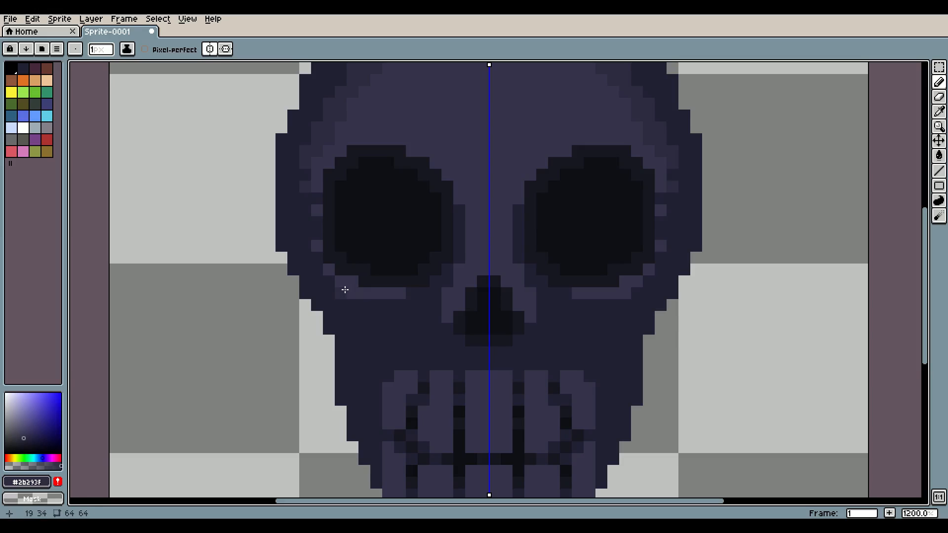
mouse_move(344, 289)
mouse_down()
mouse_move(365, 308)
mouse_move(415, 296)
mouse_up()
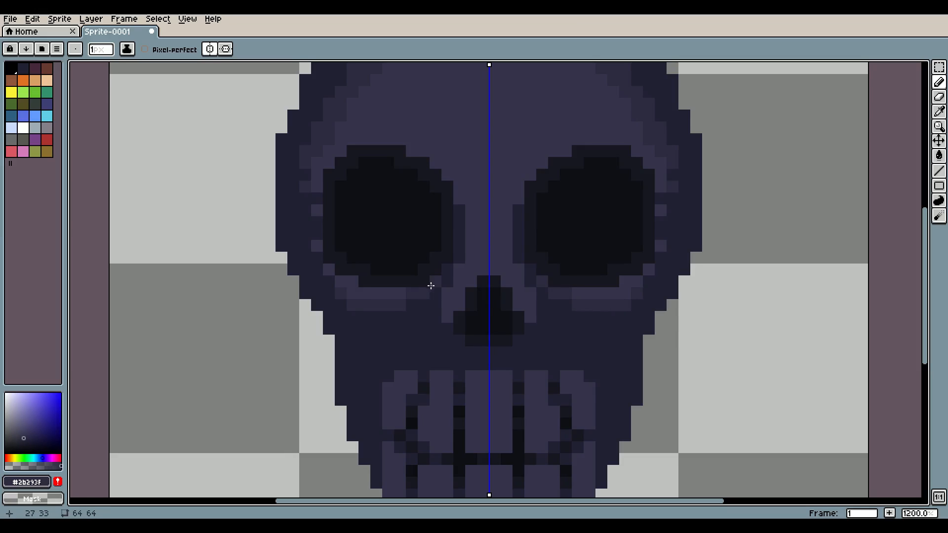
Shade the inner socket edges and the sides and lower corners of the nose with #2b293f, undoing a stray stroke
drag(454, 249, 454, 218)
scroll(548, 250, down, 3)
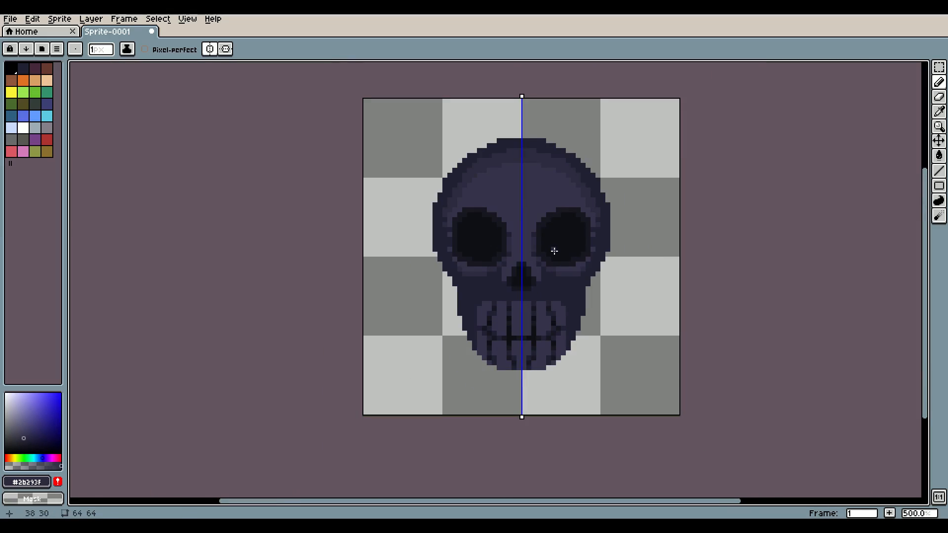
scroll(501, 232, up, 4)
key(ctrl+z)
scroll(576, 253, down, 1)
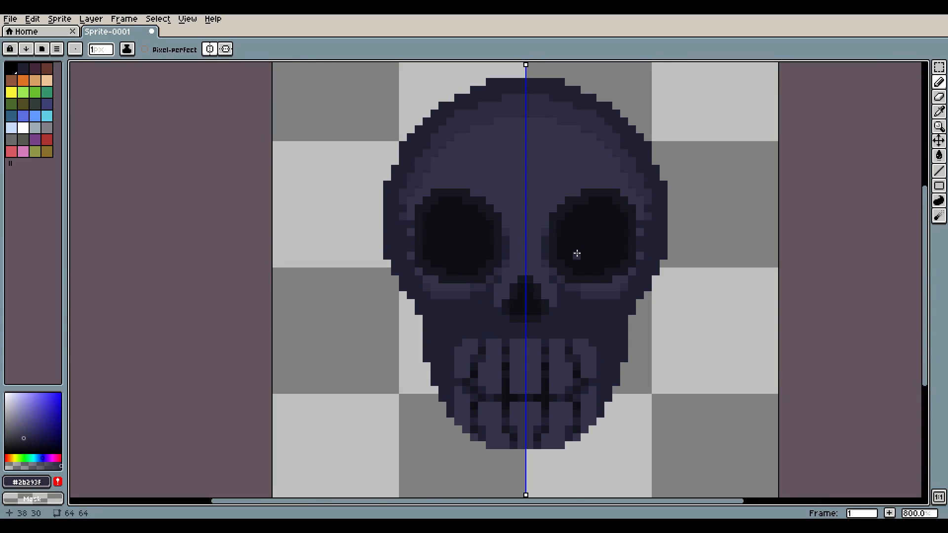
scroll(547, 304, up, 1)
drag(456, 297, 461, 258)
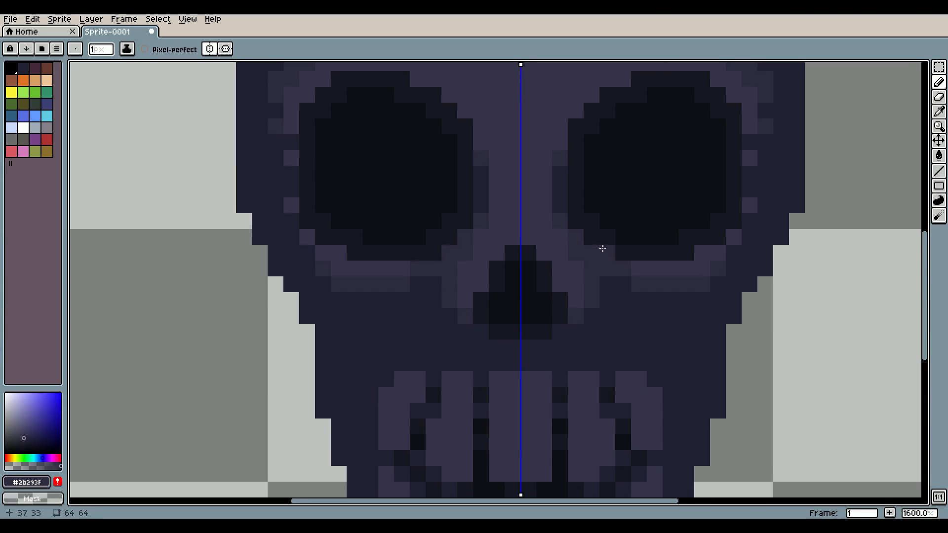
scroll(592, 345, down, 2)
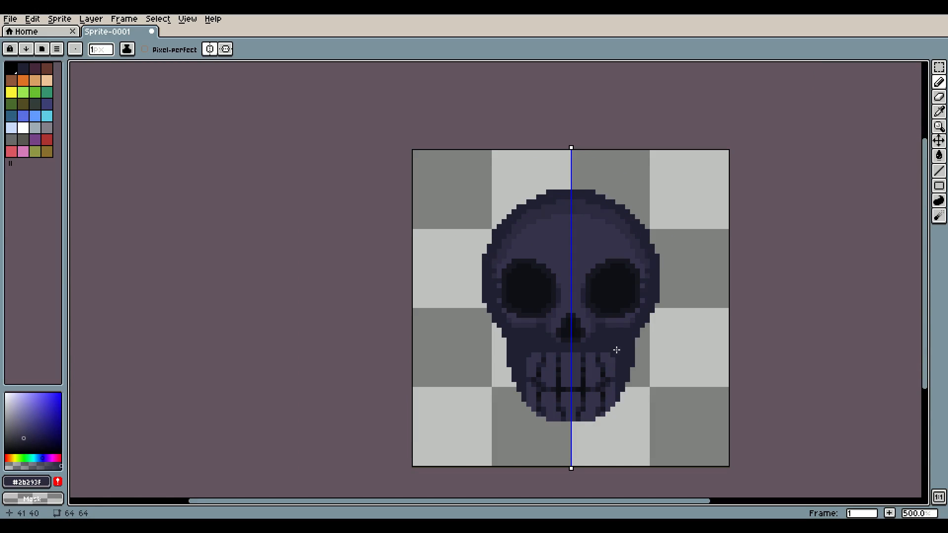
scroll(614, 349, up, 1)
scroll(593, 317, down, 4)
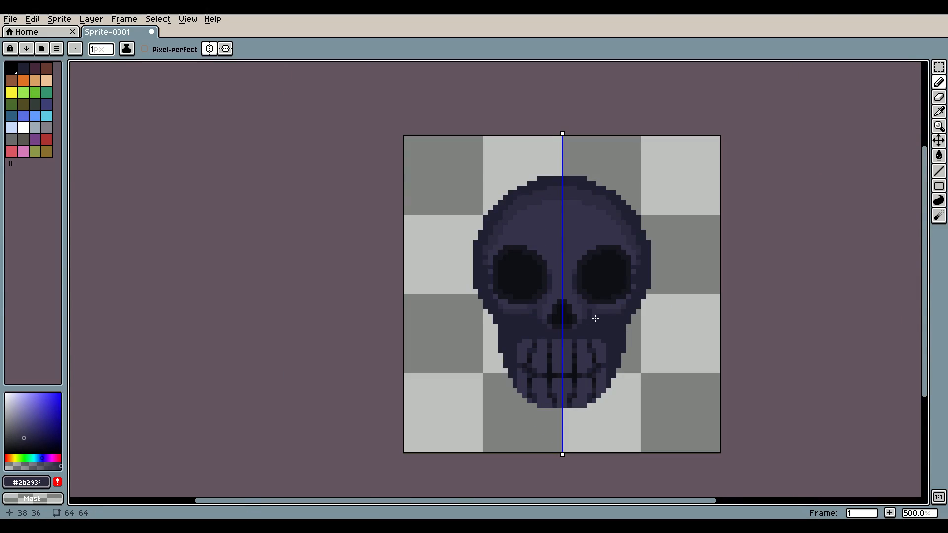
scroll(586, 311, up, 2)
scroll(693, 316, down, 3)
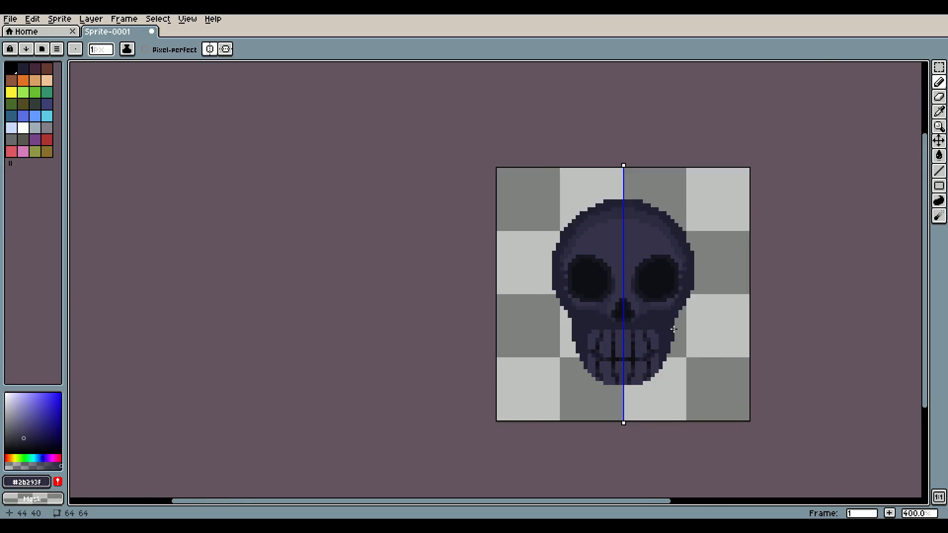
Shade the top edges of the upper teeth with #2b293f, undoing the extra pixels at the outer corners
scroll(627, 321, up, 5)
scroll(573, 312, up, 1)
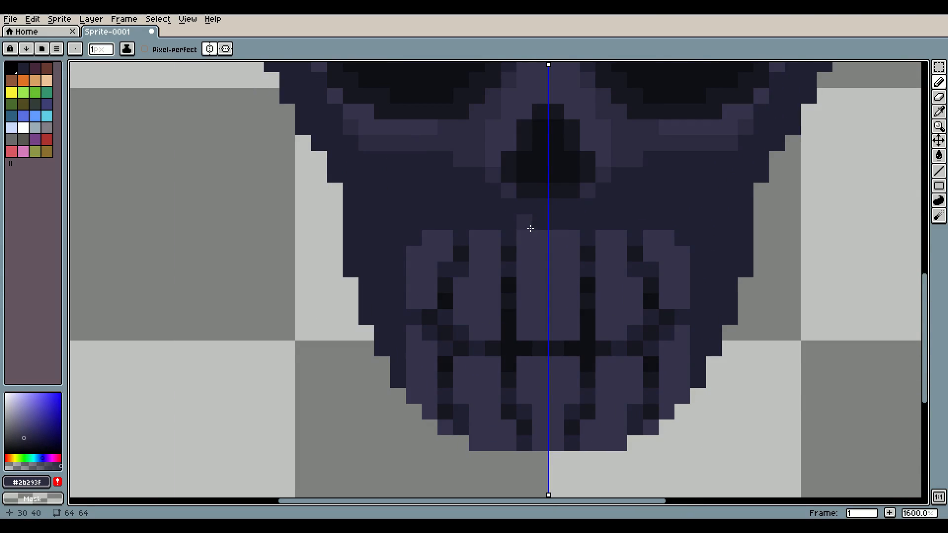
mouse_move(595, 245)
mouse_down()
mouse_move(623, 235)
mouse_move(675, 245)
mouse_up()
key(ctrl+z)
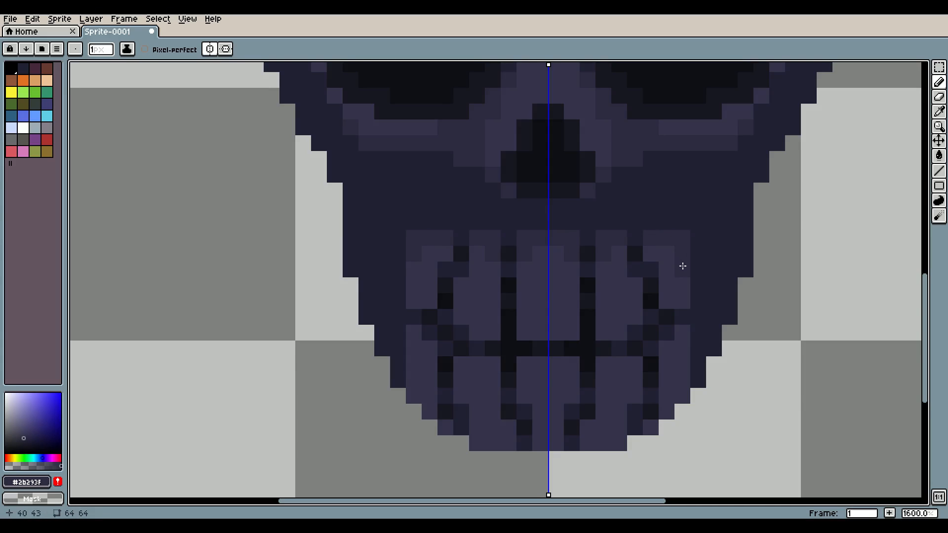
key(ctrl+z)
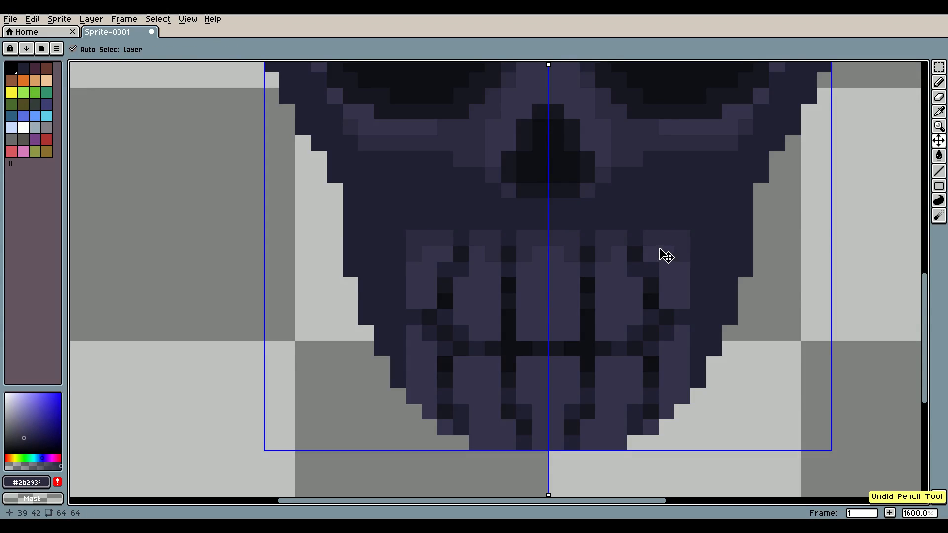
Shade the outer edges and bottom ends of the lower teeth with #2b293f, including the centre tooth
click(679, 323)
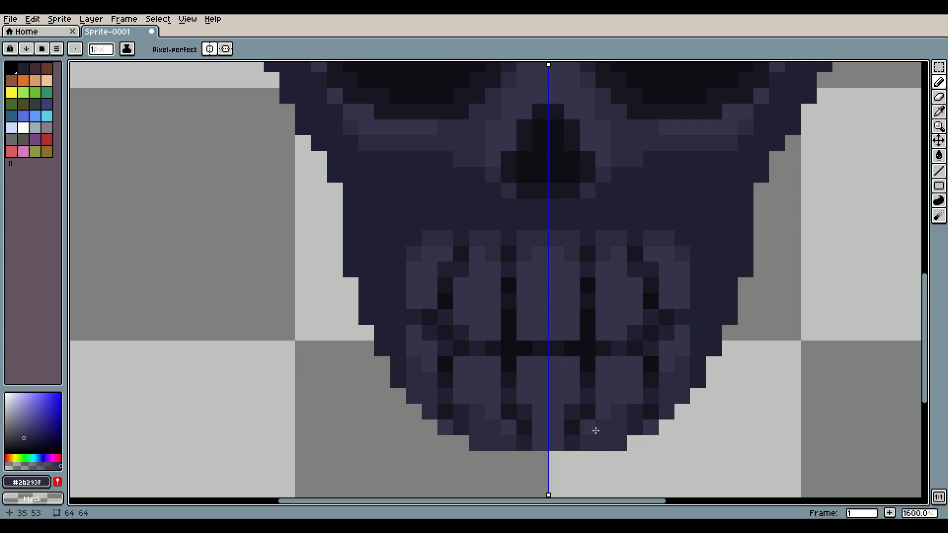
drag(562, 427, 541, 438)
scroll(494, 401, down, 3)
scroll(460, 298, up, 3)
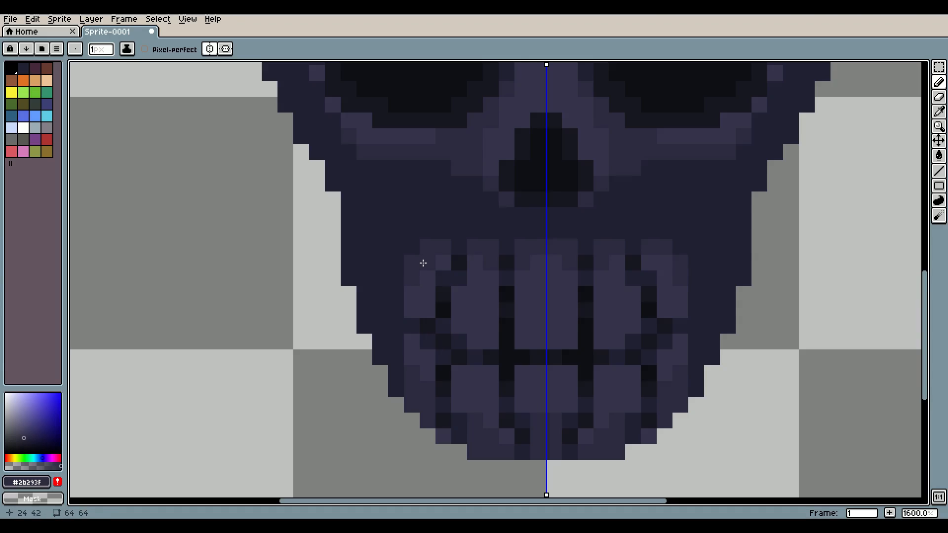
scroll(623, 290, down, 3)
scroll(629, 293, up, 3)
key(ctrl+z)
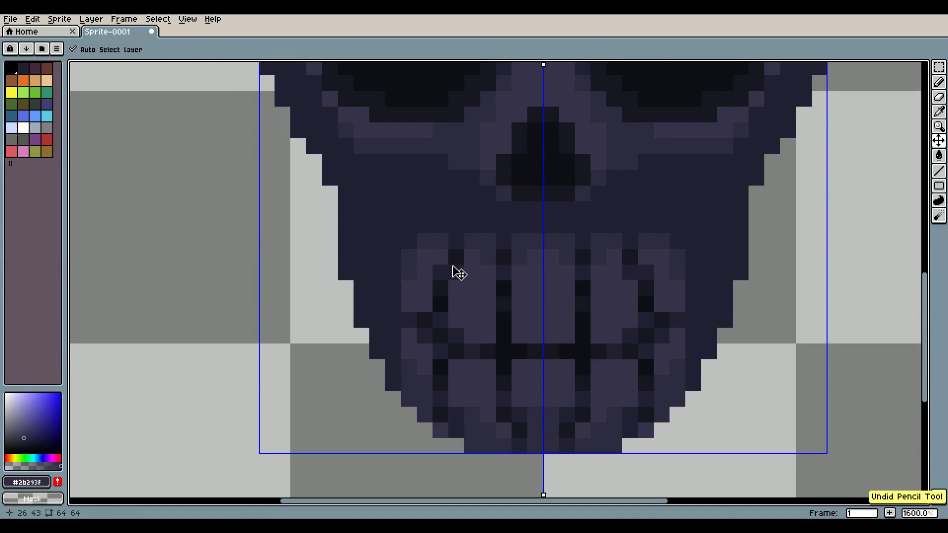
drag(437, 279, 388, 269)
Sample the base colour #222034 and redraw the dark outline along the chin's bottom row and the lower teeth's outer corners
key(i)
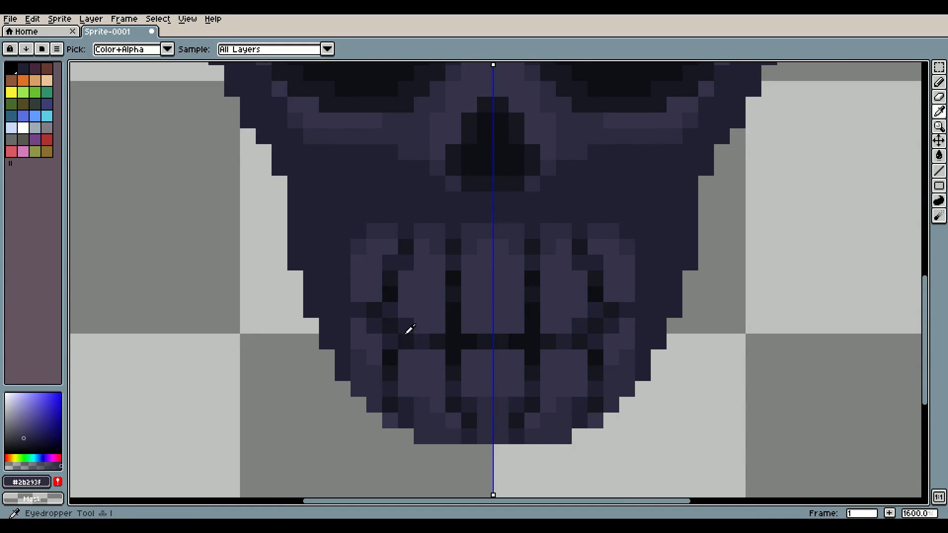
scroll(451, 207, up, 2)
scroll(468, 205, up, 2)
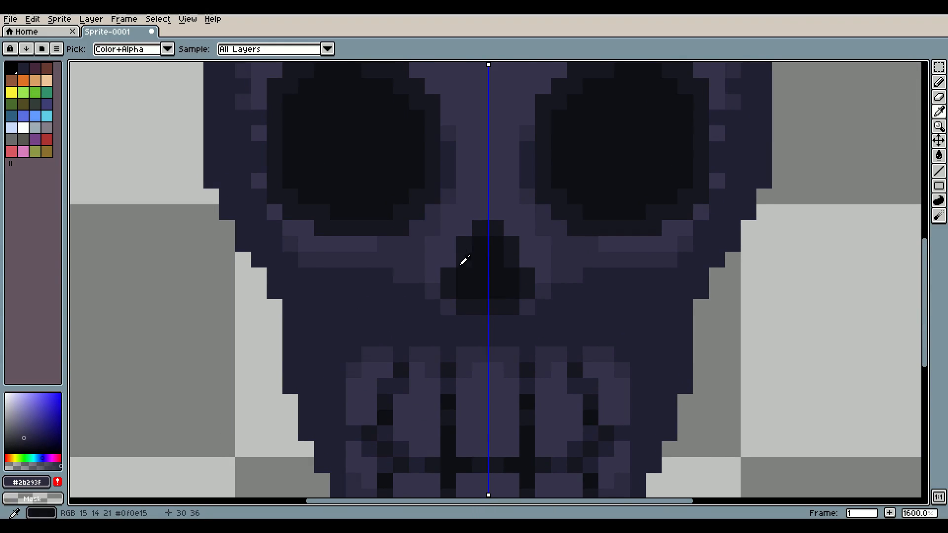
click(360, 282)
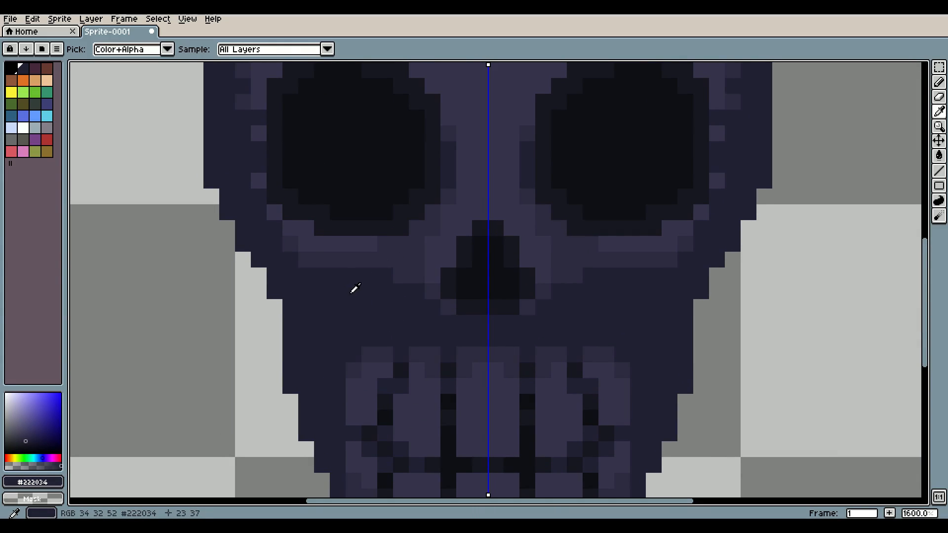
scroll(373, 292, down, 2)
scroll(355, 186, down, 2)
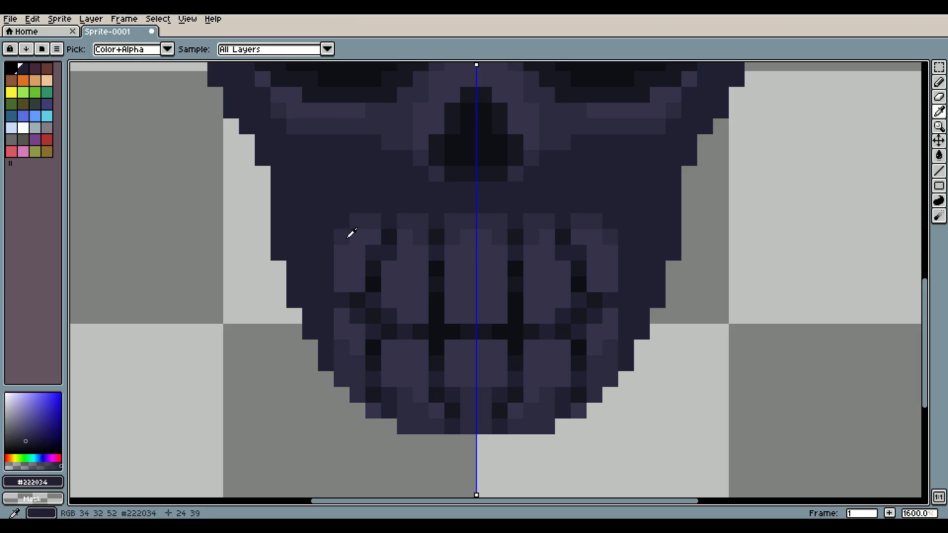
key(b)
click(341, 376)
click(356, 392)
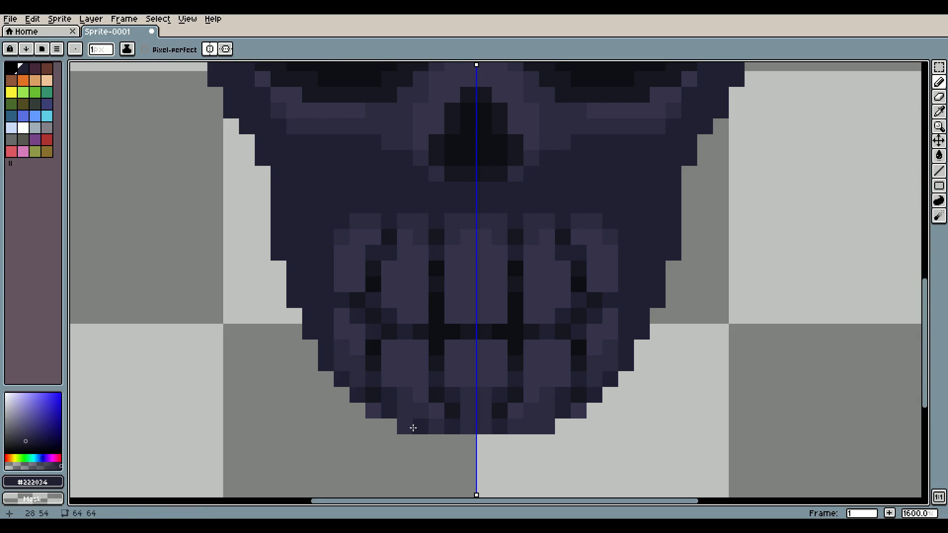
drag(415, 428, 469, 428)
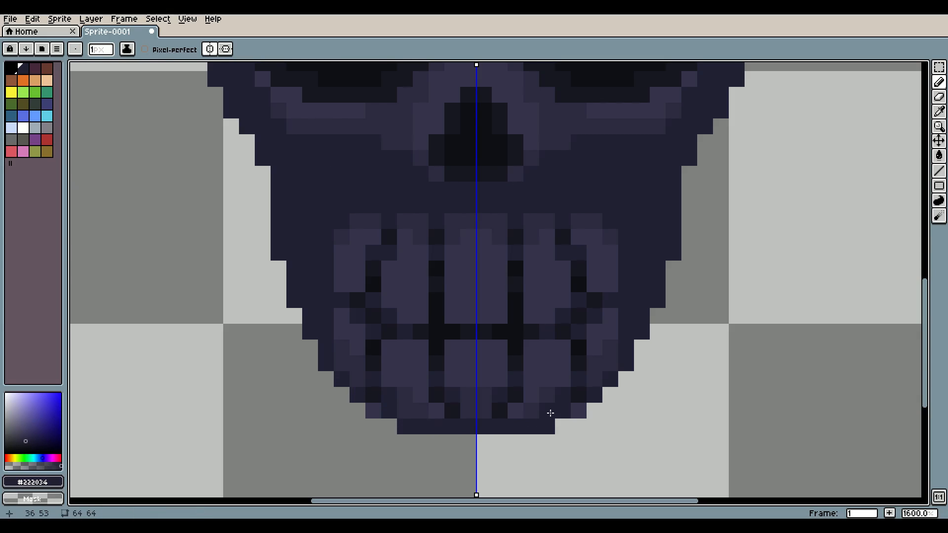
Round off the top corners of the upper centre tooth with #222034
scroll(614, 366, down, 4)
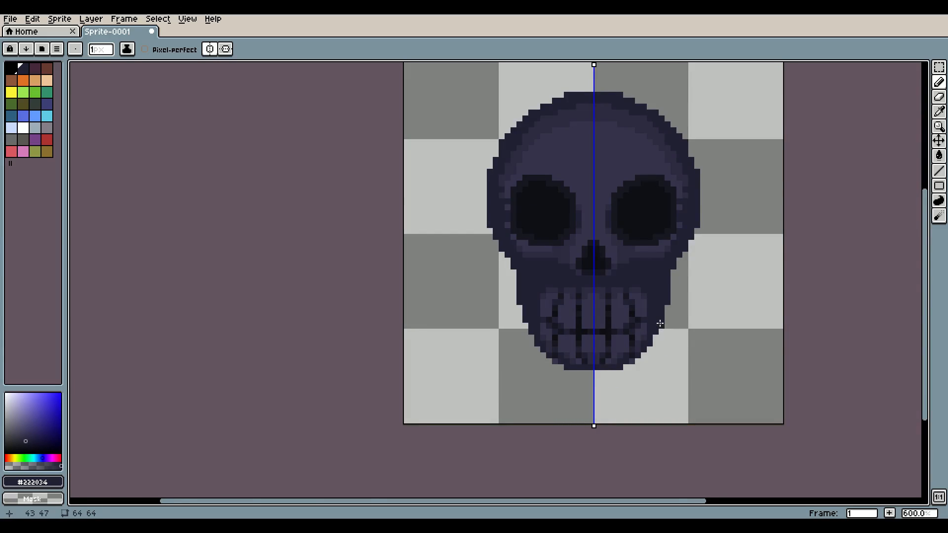
scroll(660, 324, up, 5)
scroll(680, 246, down, 4)
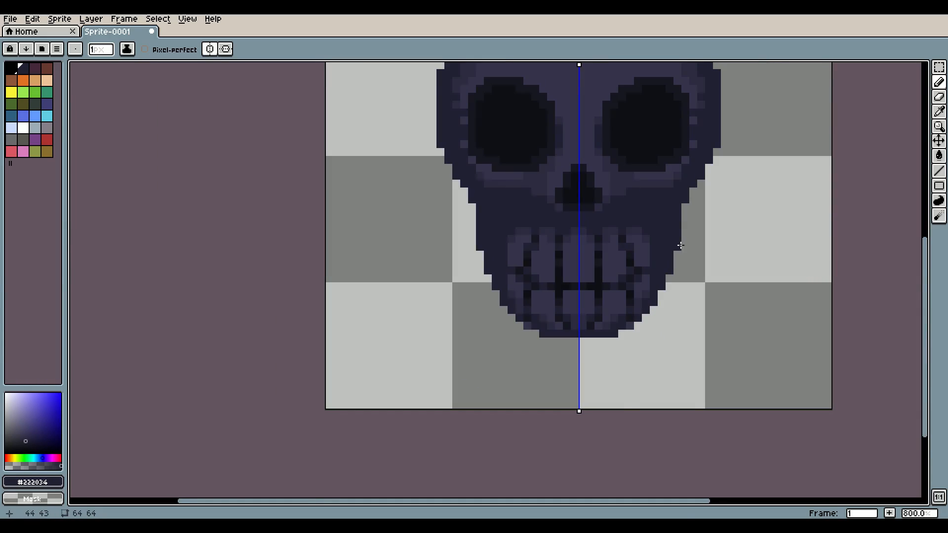
scroll(680, 245, down, 3)
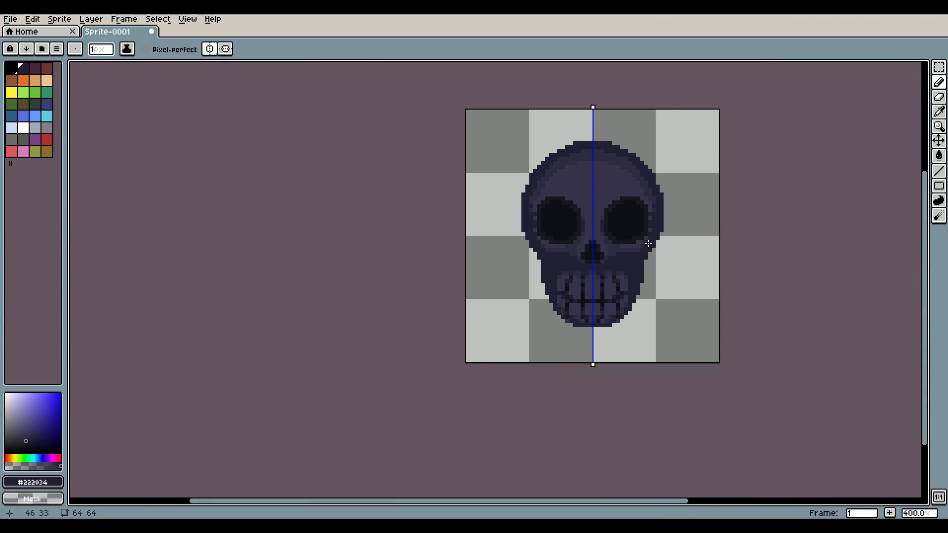
Mix a lighter shade of the bone colour, #42405c, and highlight the bottom ends of the upper teeth and top ends of the lower teeth
scroll(648, 243, up, 4)
key(i)
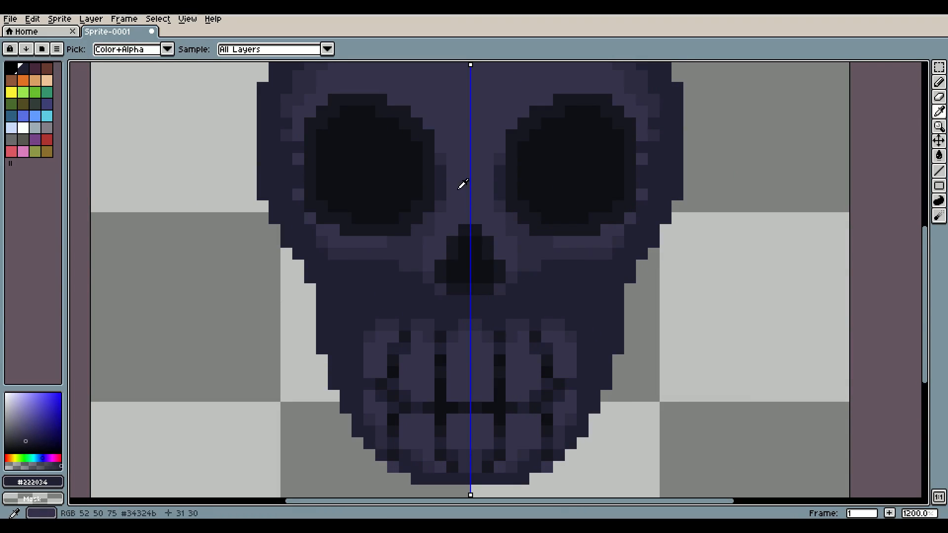
click(460, 126)
drag(464, 122, 412, 181)
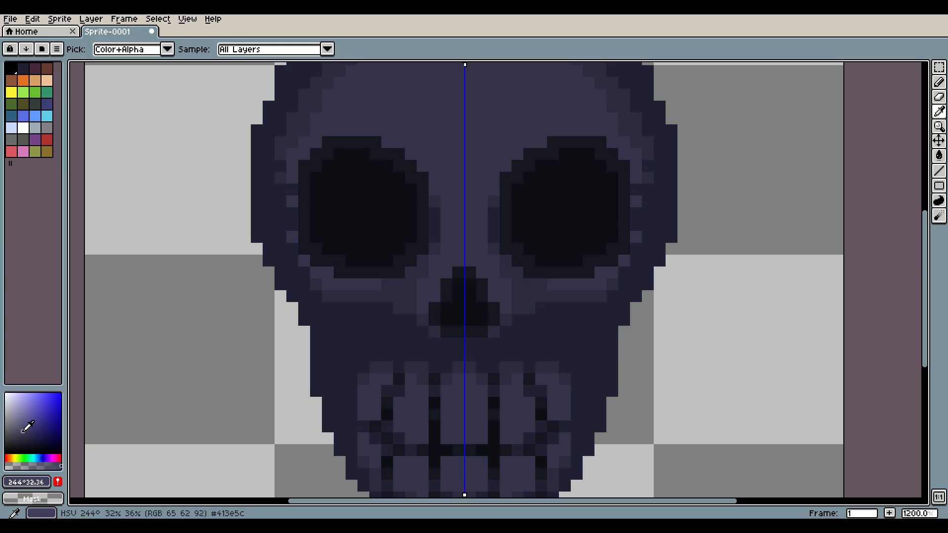
drag(484, 386, 484, 321)
key(b)
scroll(457, 368, up, 1)
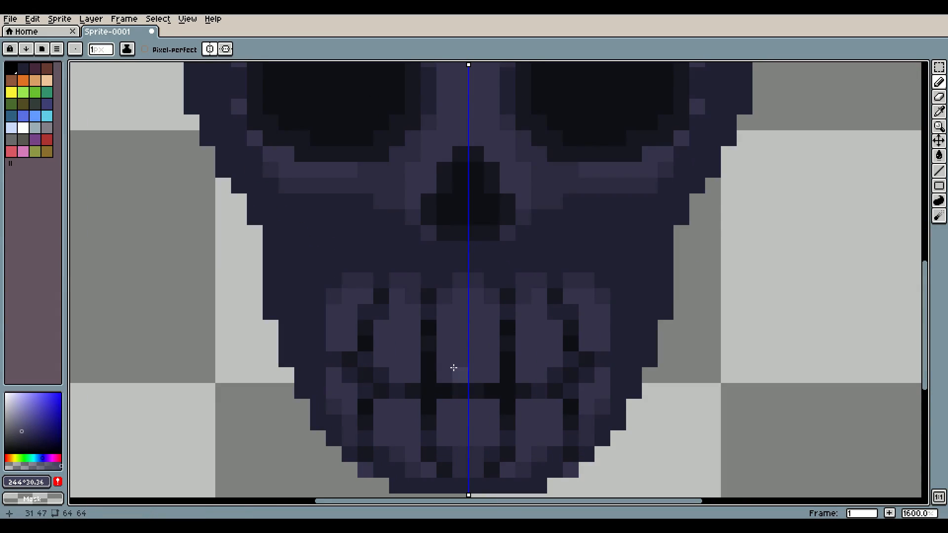
mouse_move(444, 362)
mouse_down()
mouse_move(475, 374)
mouse_move(544, 363)
mouse_move(534, 376)
mouse_move(603, 343)
mouse_up()
mouse_move(550, 408)
mouse_down()
mouse_move(504, 417)
mouse_move(473, 408)
mouse_move(412, 423)
mouse_up()
scroll(413, 424, down, 2)
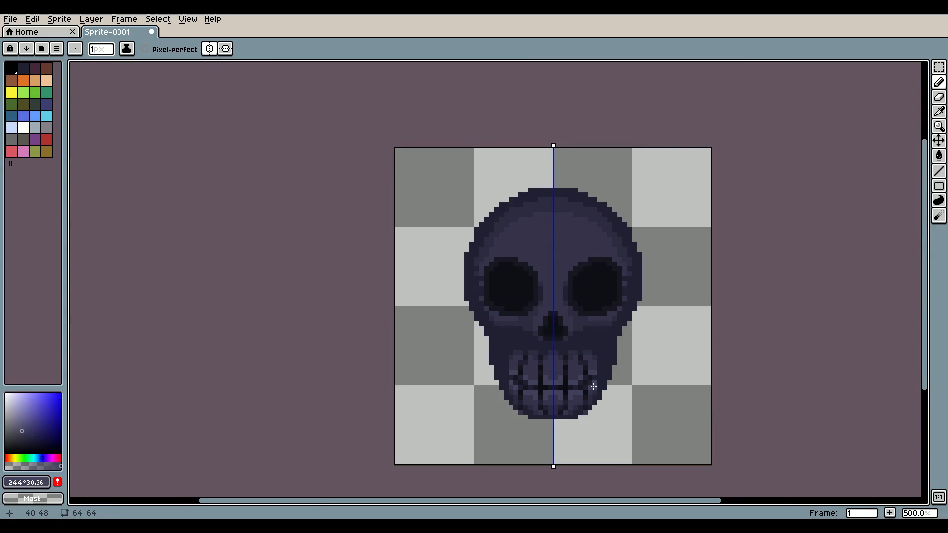
Add #42405c highlights to the bone along the top and sides of the nose cavity
scroll(504, 309, up, 2)
mouse_move(504, 309)
mouse_down()
mouse_move(496, 307)
mouse_move(535, 365)
mouse_up()
scroll(570, 347, down, 4)
scroll(522, 310, up, 3)
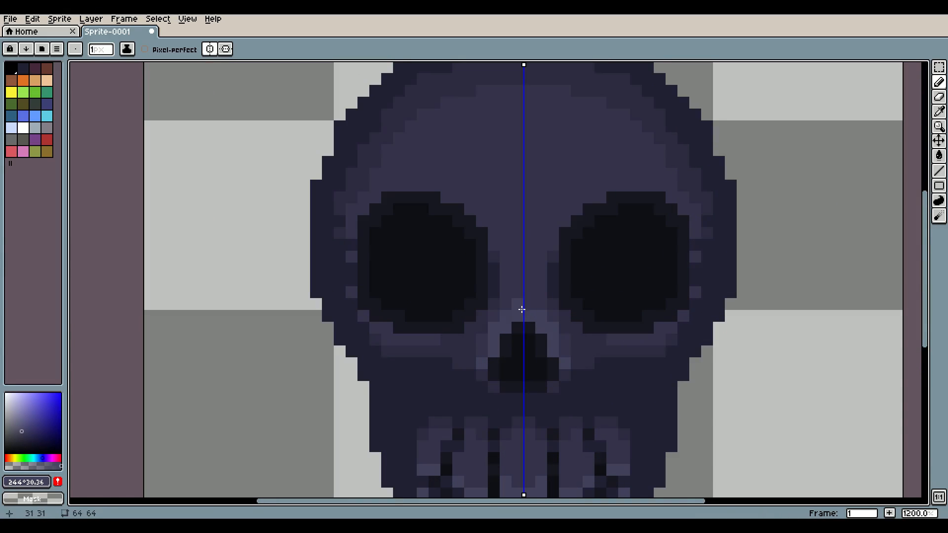
Outline a wide forehead highlight above the eye sockets and thin its stepped corners with #34324b
scroll(528, 300, up, 2)
mouse_move(444, 217)
mouse_down()
mouse_move(529, 178)
mouse_move(582, 191)
mouse_move(602, 217)
mouse_move(586, 227)
mouse_move(423, 221)
mouse_up()
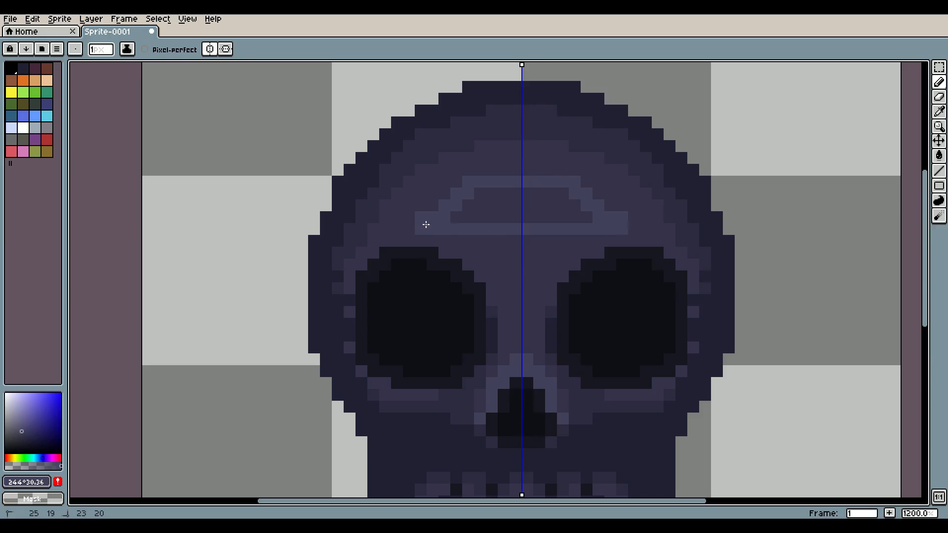
alt+click(423, 209)
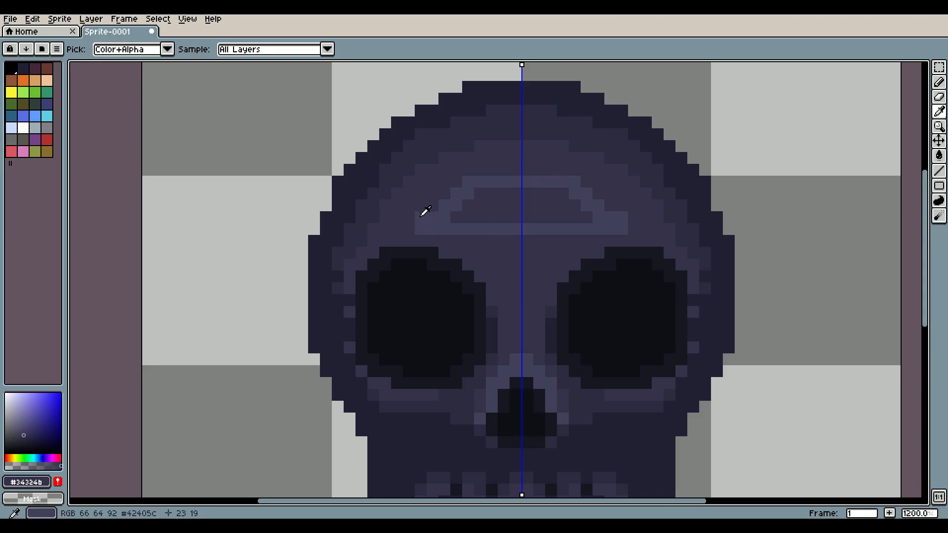
click(420, 218)
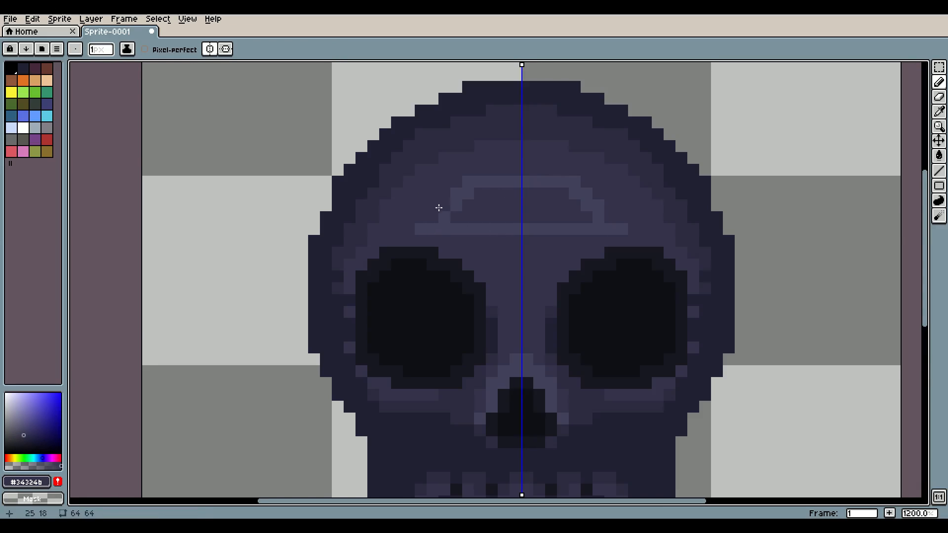
click(444, 206)
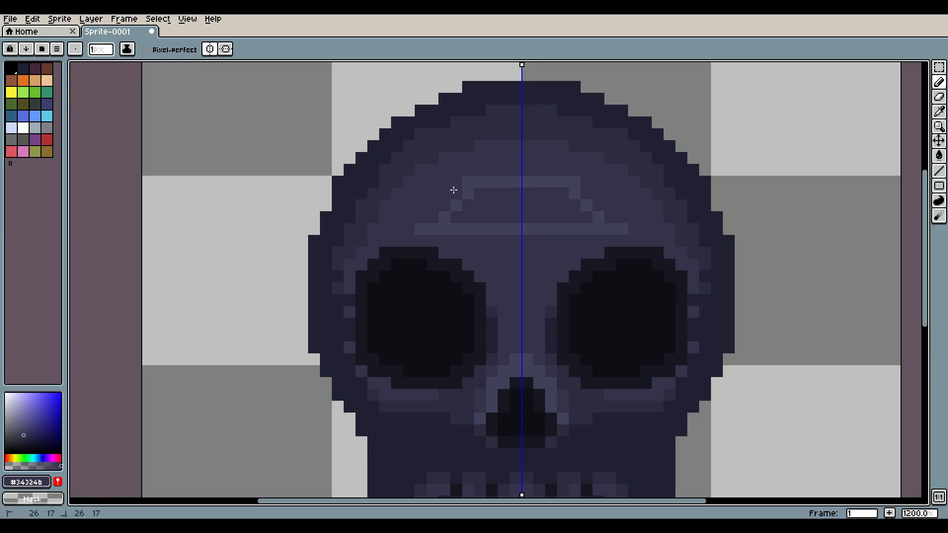
click(492, 182)
key(i)
click(479, 183)
click(453, 193)
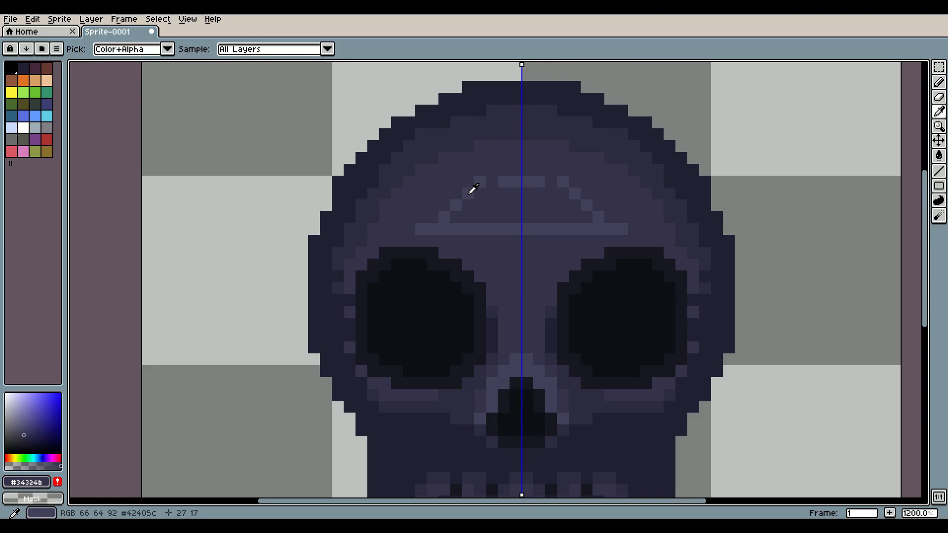
Sample #42405c and fill in the forehead highlight, extending it slightly downward between the eye sockets
click(473, 189)
key(b)
mouse_move(477, 182)
mouse_down()
mouse_move(429, 218)
mouse_move(472, 214)
mouse_move(502, 187)
mouse_move(460, 219)
mouse_move(500, 183)
mouse_move(541, 196)
mouse_move(511, 207)
mouse_move(551, 218)
mouse_move(503, 224)
mouse_move(547, 233)
mouse_up()
scroll(617, 217, down, 2)
scroll(489, 218, up, 2)
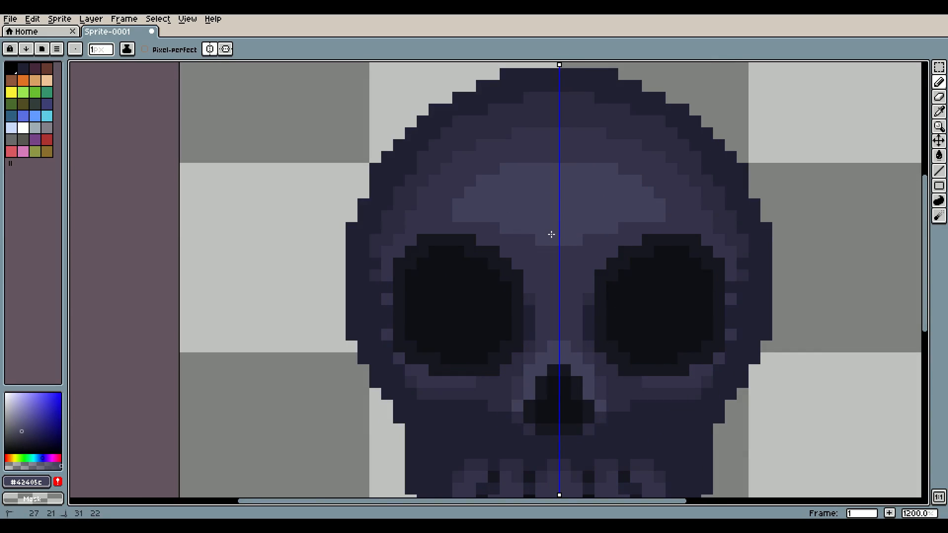
Trim the lower outer corners of the forehead highlight with #34324b, undoing the stray pixel inside it
scroll(624, 223, down, 5)
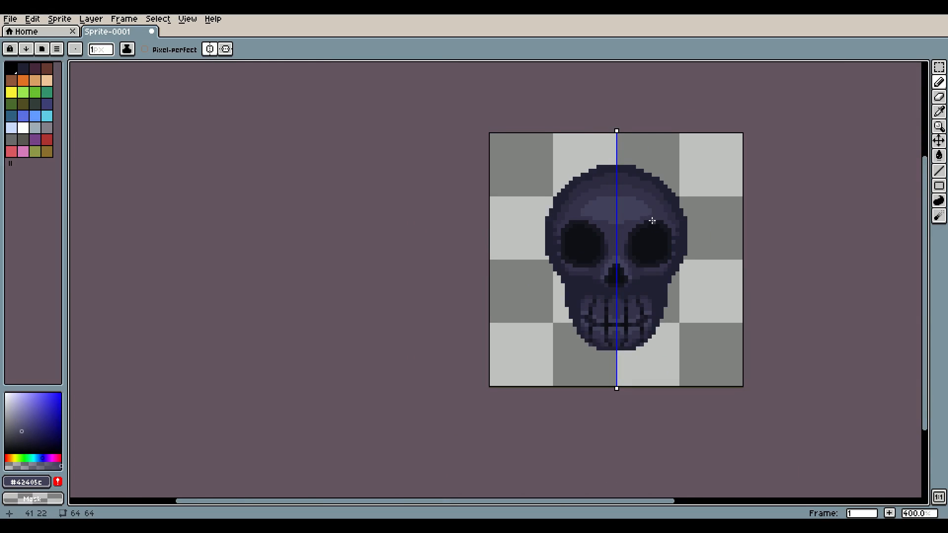
scroll(654, 223, up, 6)
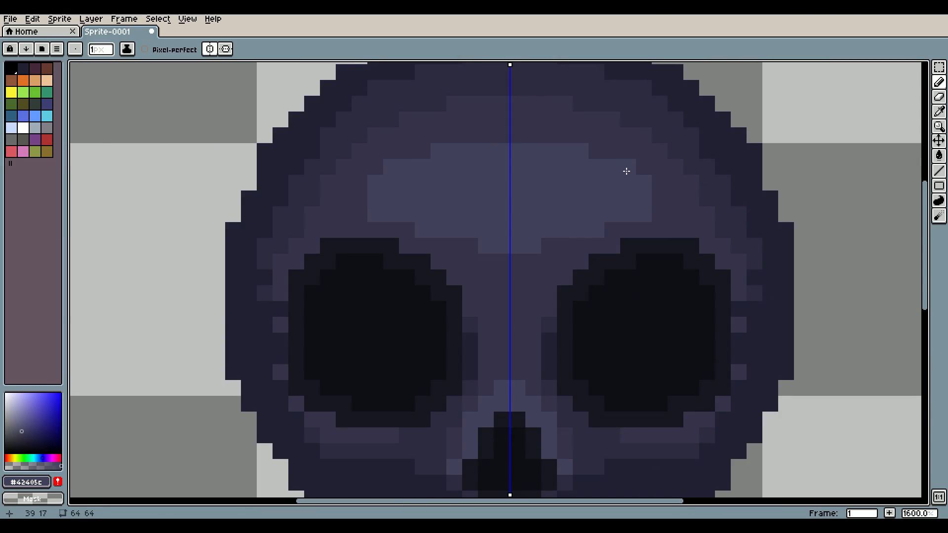
alt+click(654, 208)
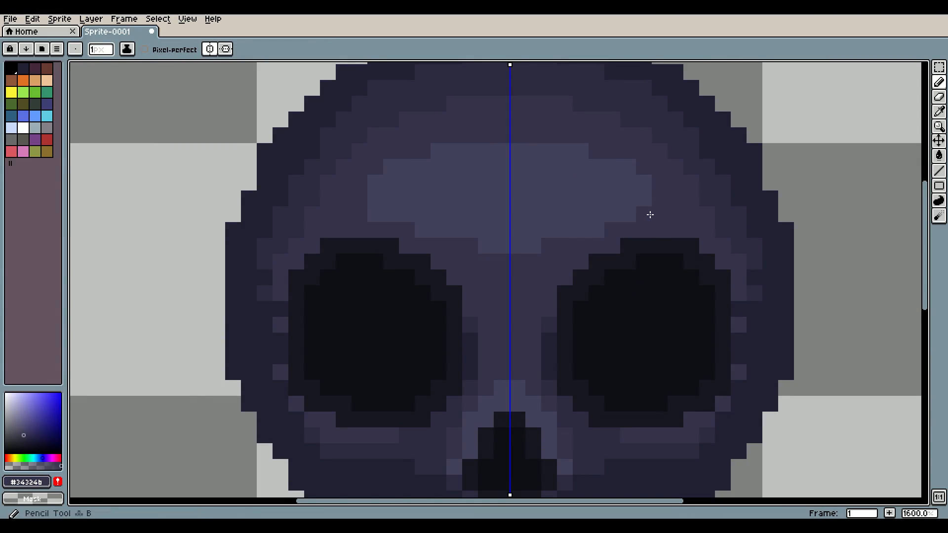
scroll(650, 214, down, 3)
scroll(618, 184, up, 5)
click(597, 184)
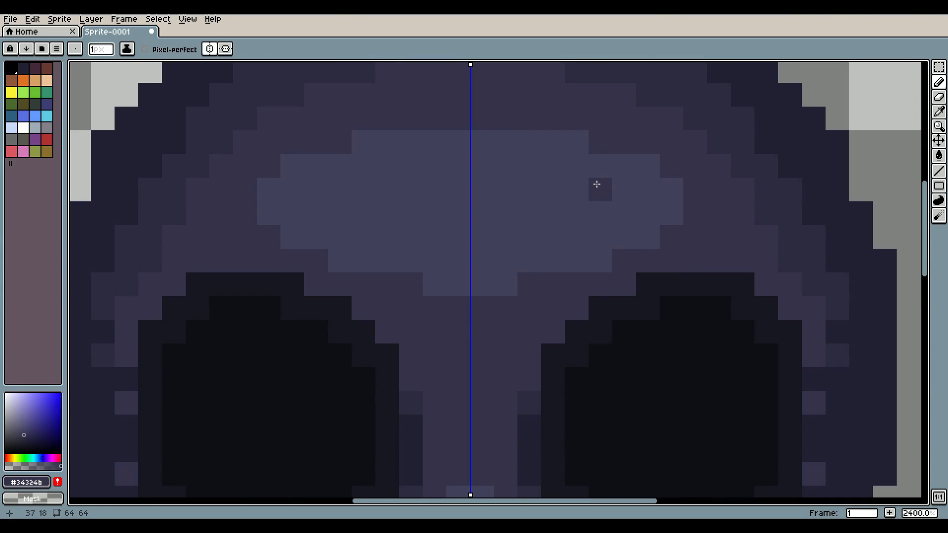
key(ctrl+z)
Sample #42405c again and round the forehead highlight's upper edge with extra pixels and a shorter row on top
alt+click(593, 180)
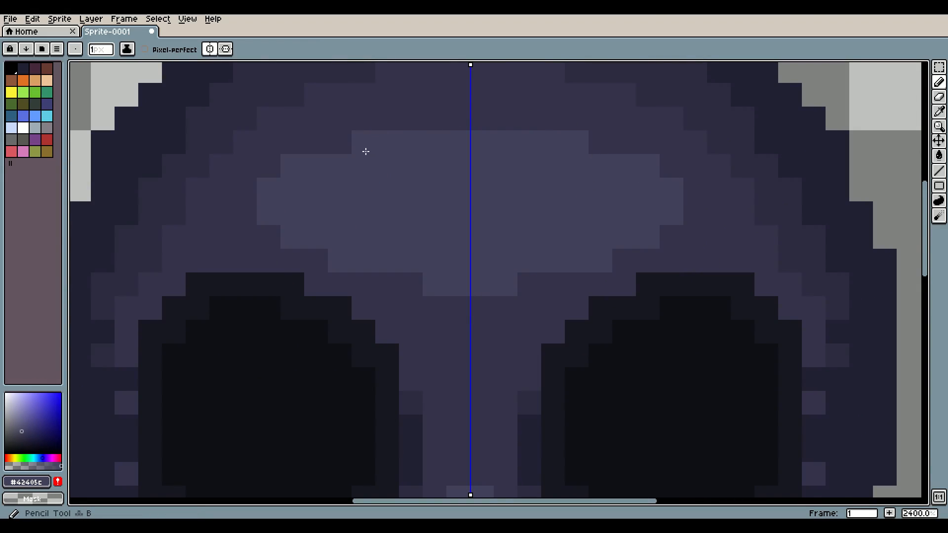
click(593, 144)
drag(394, 127, 508, 128)
scroll(557, 198, down, 4)
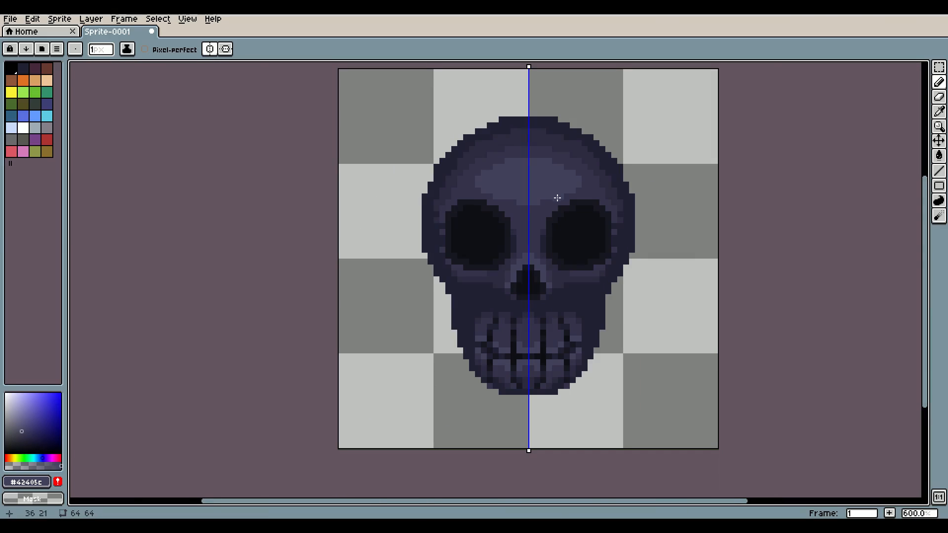
scroll(575, 220, down, 1)
scroll(588, 243, up, 4)
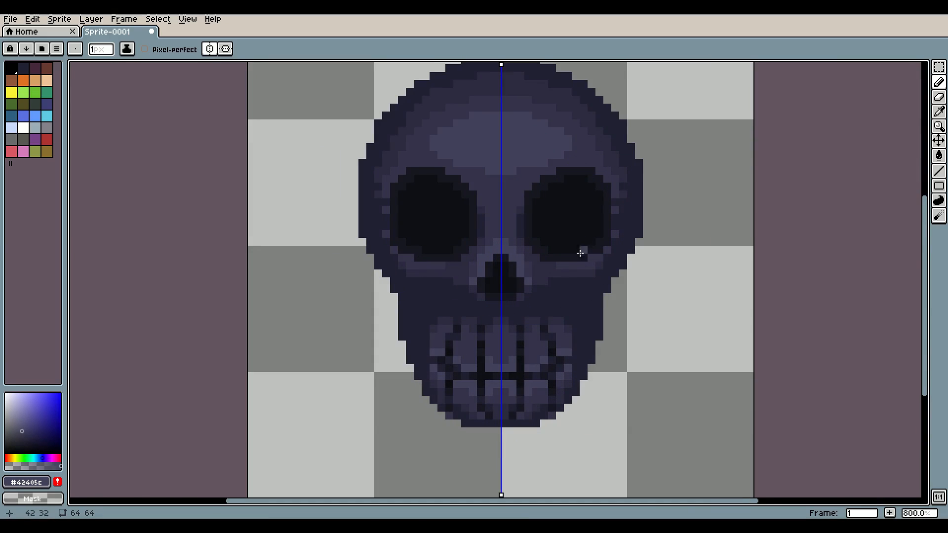
drag(589, 162, 614, 213)
scroll(602, 163, up, 1)
drag(608, 163, 625, 170)
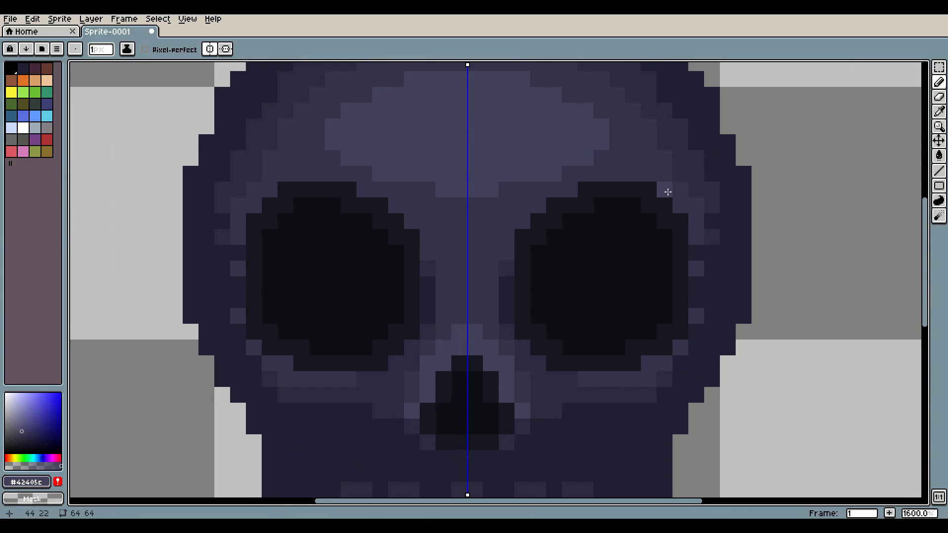
mouse_move(680, 205)
mouse_down()
mouse_move(659, 187)
mouse_move(680, 226)
mouse_move(637, 194)
mouse_move(604, 194)
mouse_move(538, 222)
mouse_up()
key(ctrl+z)
scroll(538, 222, down, 8)
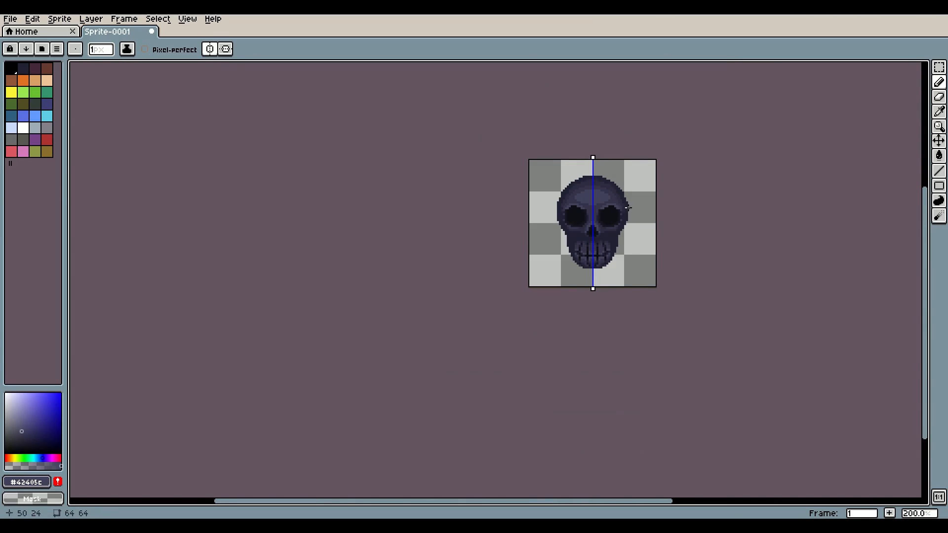
scroll(602, 204, up, 4)
scroll(603, 204, up, 3)
key(ctrl+z)
Highlight the cheekbones along the lower rims of both eye sockets with #42405c
mouse_move(677, 280)
mouse_down()
mouse_move(641, 300)
mouse_move(572, 290)
mouse_up()
scroll(593, 287, down, 6)
scroll(642, 286, up, 7)
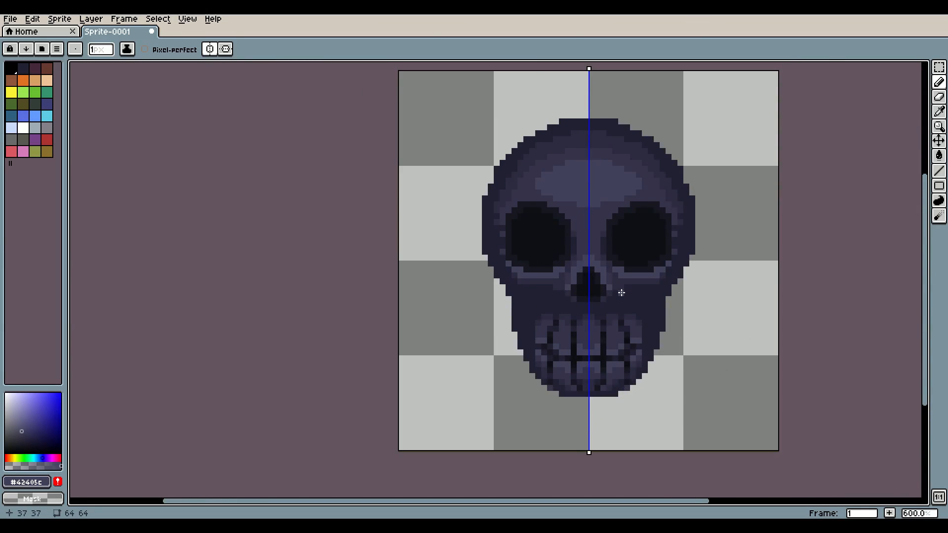
Shade the transition beneath the cheekbone highlights with #34324b, followed by a lower band of #2b293f
key(i)
click(488, 263)
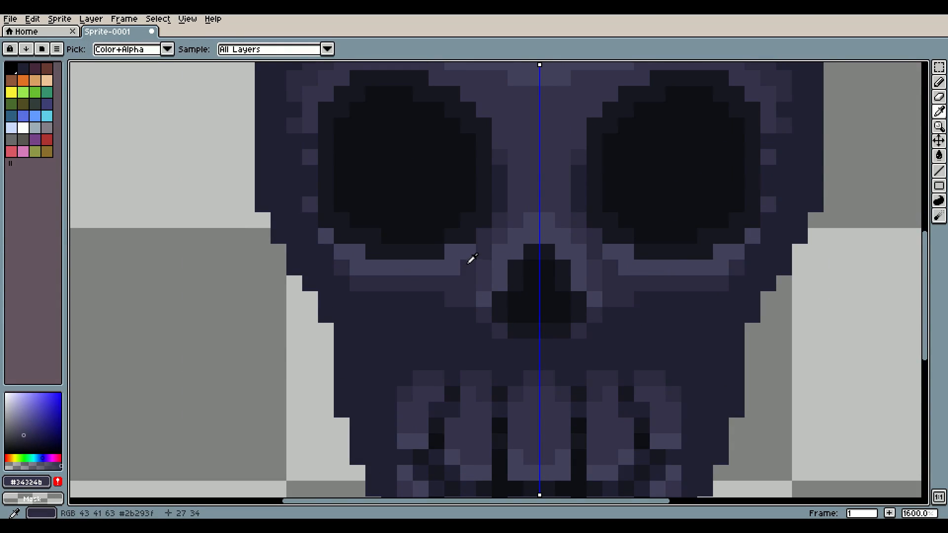
key(b)
mouse_move(452, 267)
mouse_down()
mouse_move(419, 281)
mouse_move(351, 277)
mouse_move(334, 267)
mouse_move(337, 254)
mouse_up()
key(i)
click(466, 284)
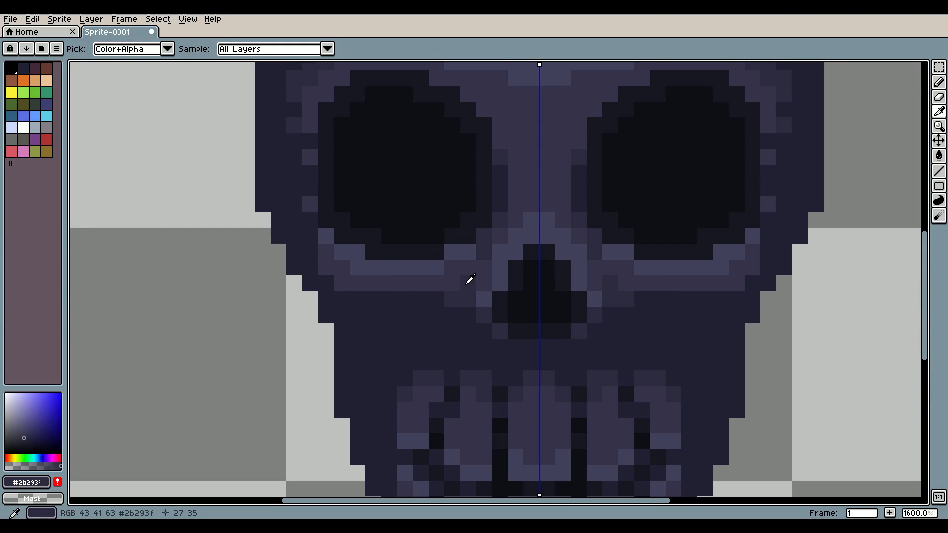
key(b)
drag(445, 302, 355, 297)
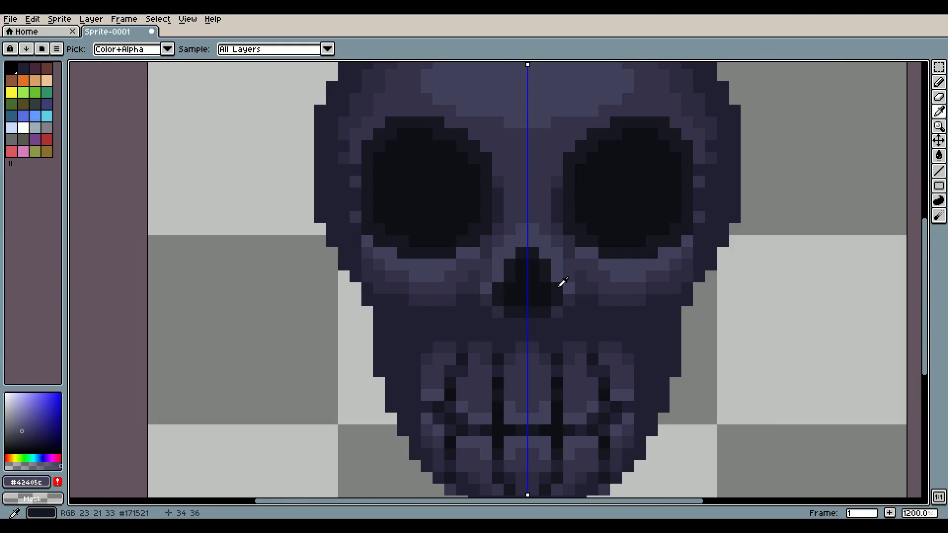
Darken the hollows beneath the cheekbones and beside the upper teeth with #171521, and touch up the jaw's outer edges
key(b)
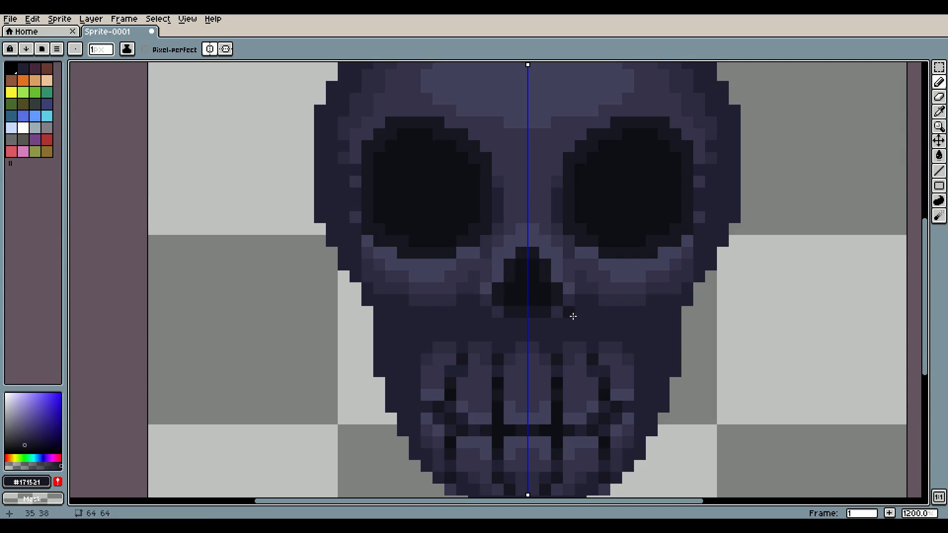
mouse_move(580, 316)
mouse_down()
mouse_move(599, 311)
mouse_move(660, 322)
mouse_move(667, 349)
mouse_up()
key(ctrl+z)
mouse_move(581, 301)
mouse_down()
mouse_move(633, 322)
mouse_move(659, 352)
mouse_move(602, 313)
mouse_move(578, 310)
mouse_move(619, 325)
mouse_move(665, 309)
mouse_move(670, 324)
mouse_move(645, 311)
mouse_move(691, 288)
mouse_move(661, 309)
mouse_move(673, 347)
mouse_move(669, 335)
mouse_move(663, 361)
mouse_move(648, 349)
mouse_move(675, 357)
mouse_up()
scroll(674, 334, down, 5)
scroll(681, 332, up, 6)
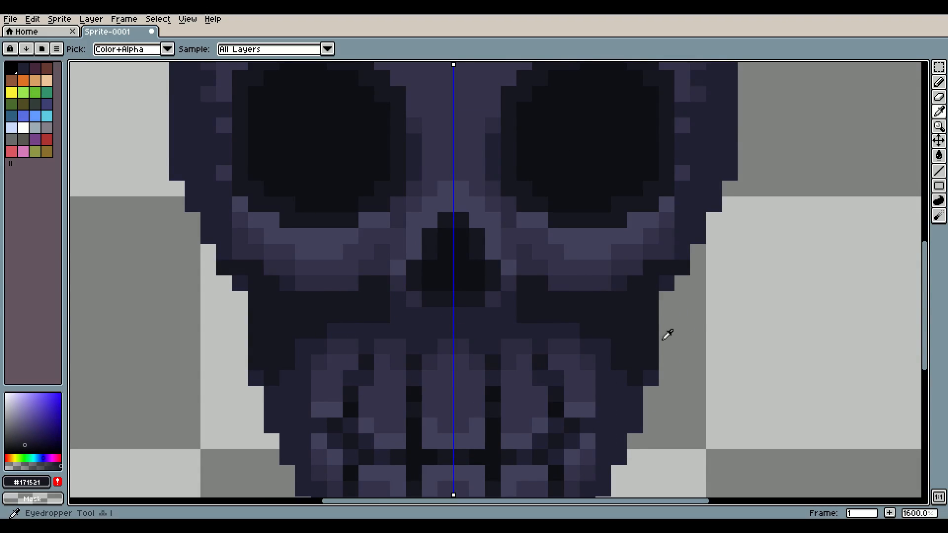
alt+click(683, 266)
drag(669, 268, 654, 311)
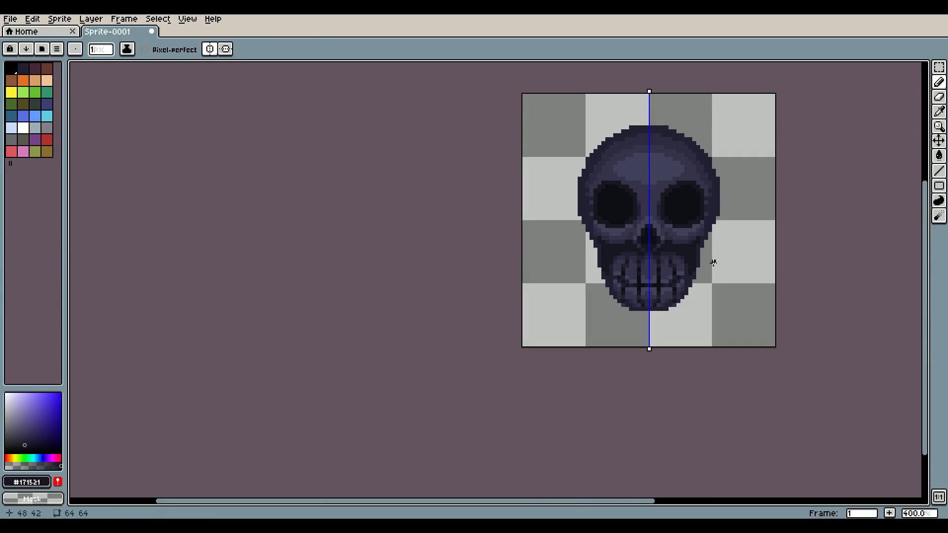
Darken the skull's outer side edges beside the eye sockets with #171521
scroll(727, 193, up, 4)
mouse_move(691, 147)
mouse_down()
mouse_move(689, 209)
mouse_move(666, 271)
mouse_move(699, 200)
mouse_move(666, 287)
mouse_up()
scroll(685, 263, down, 5)
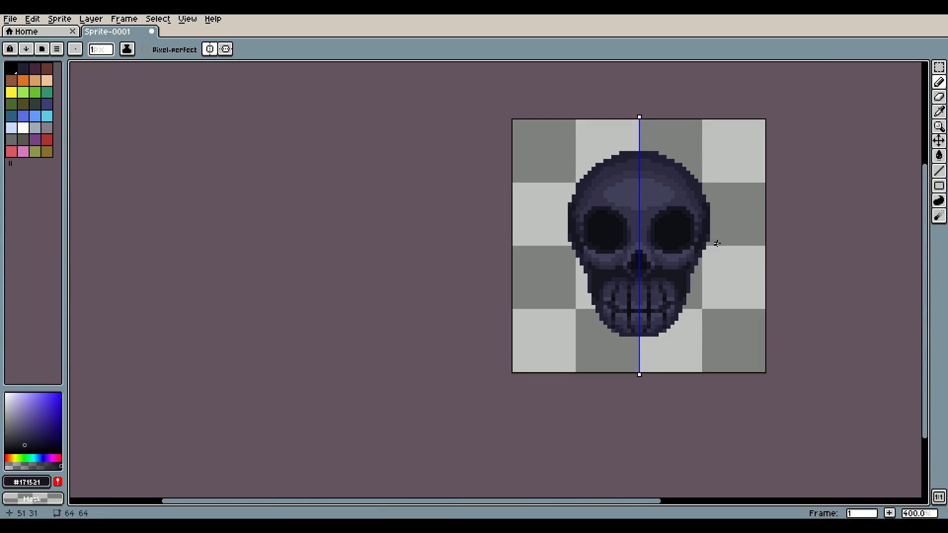
scroll(727, 243, down, 1)
scroll(681, 289, up, 4)
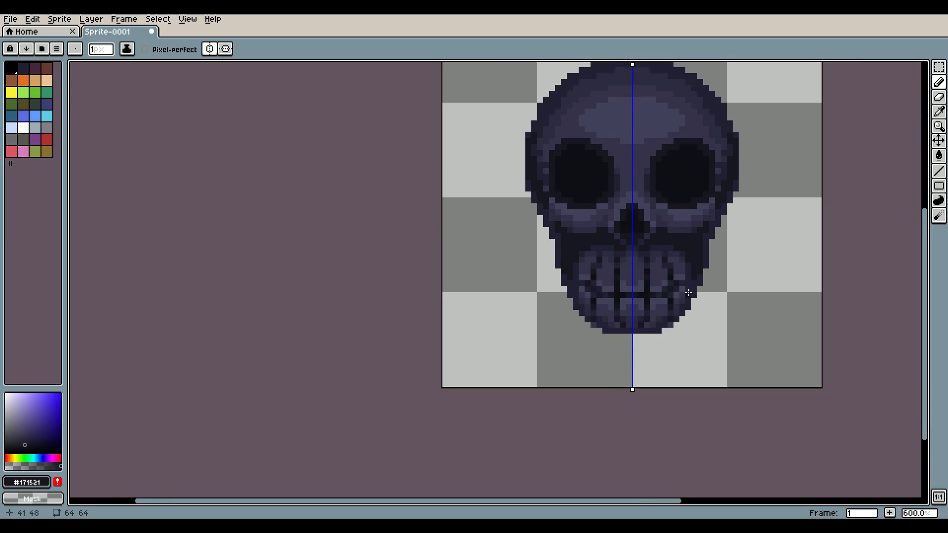
Extend the #171521 shading along the cranium's curved outer edge, removing the extra pixels above its top
drag(692, 189, 640, 301)
scroll(588, 197, up, 1)
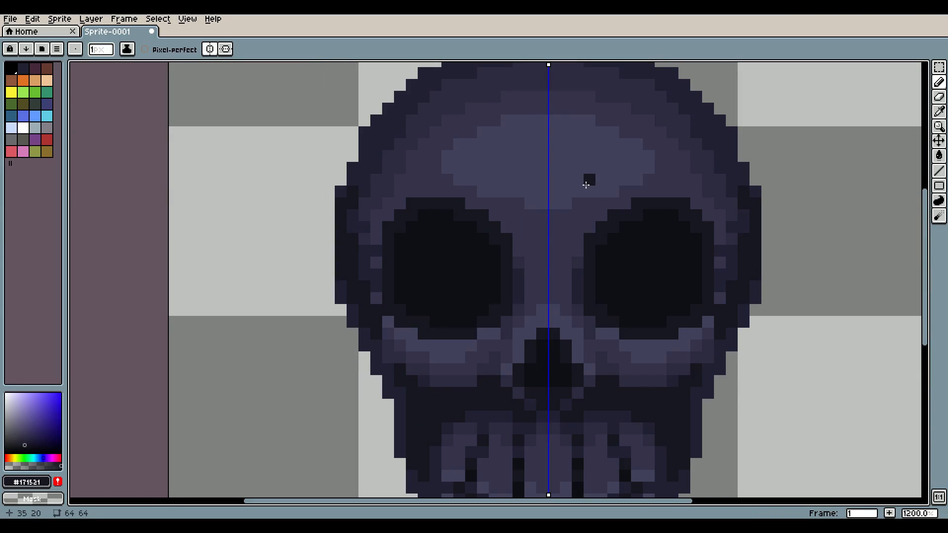
drag(589, 120, 581, 190)
mouse_move(497, 100)
mouse_down()
mouse_move(378, 184)
mouse_move(349, 235)
mouse_move(423, 146)
mouse_move(516, 105)
mouse_move(373, 191)
mouse_move(350, 231)
mouse_move(399, 161)
mouse_move(454, 123)
mouse_move(533, 95)
mouse_up()
key(ctrl+z)
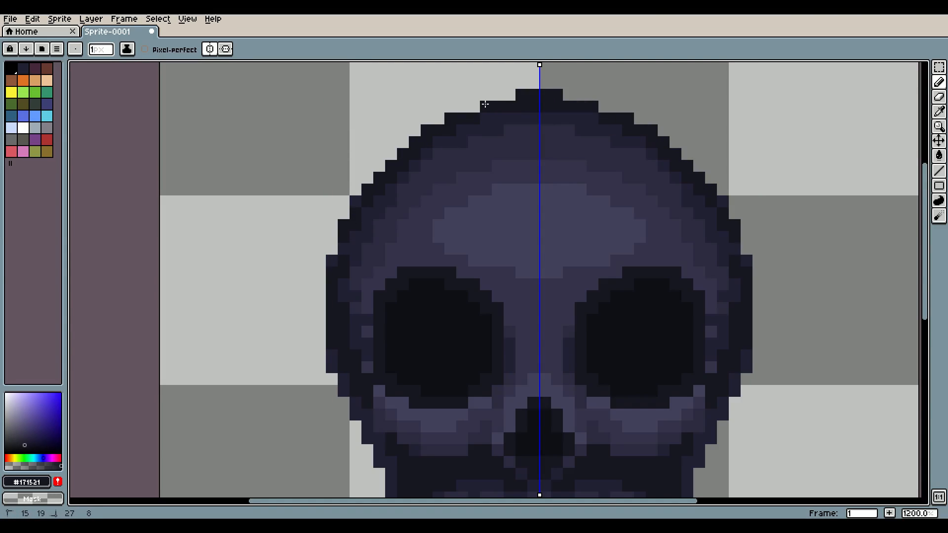
scroll(571, 107, down, 1)
scroll(639, 171, down, 4)
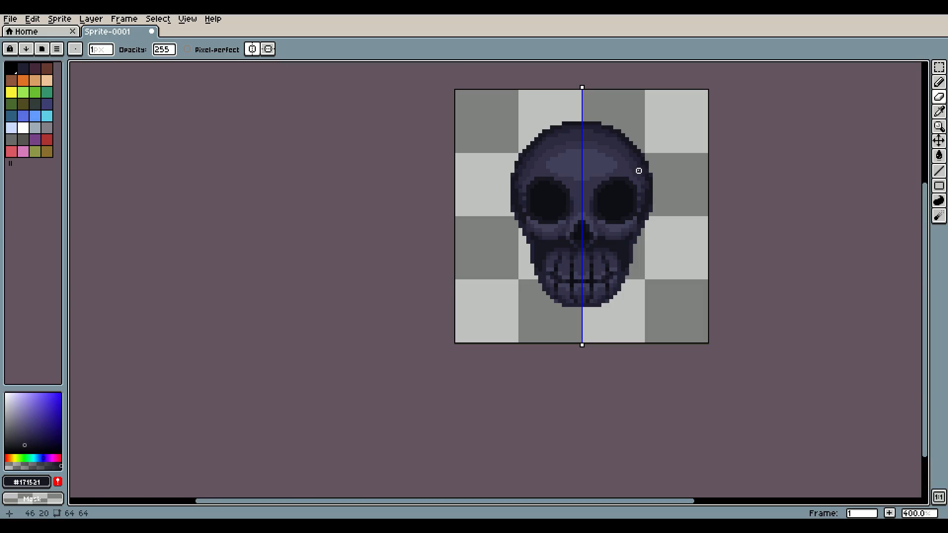
Choose pure black and draw a one-pixel outline around the outside of the jaw and beneath the chin
scroll(655, 191, up, 2)
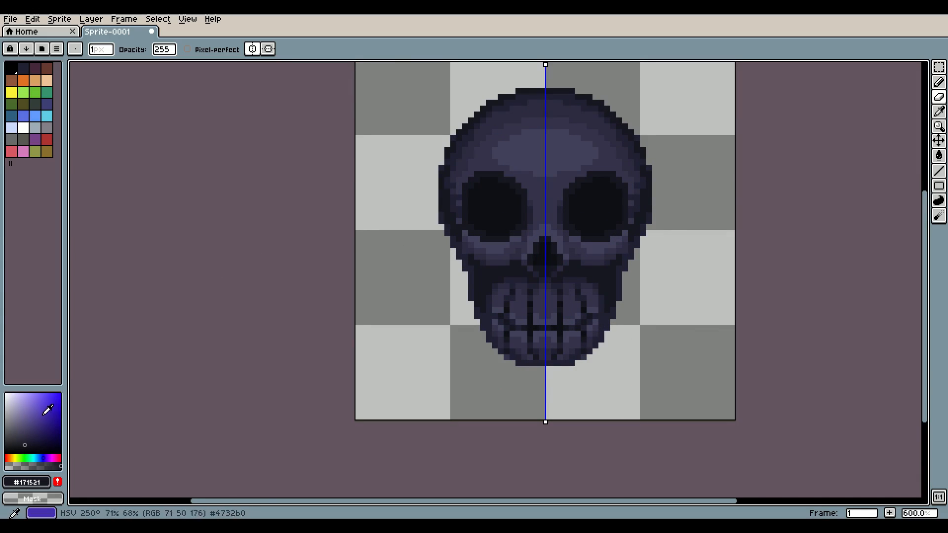
drag(43, 416, 91, 469)
scroll(459, 259, up, 3)
key(b)
mouse_move(473, 289)
mouse_down()
mouse_move(473, 340)
mouse_move(493, 383)
mouse_up()
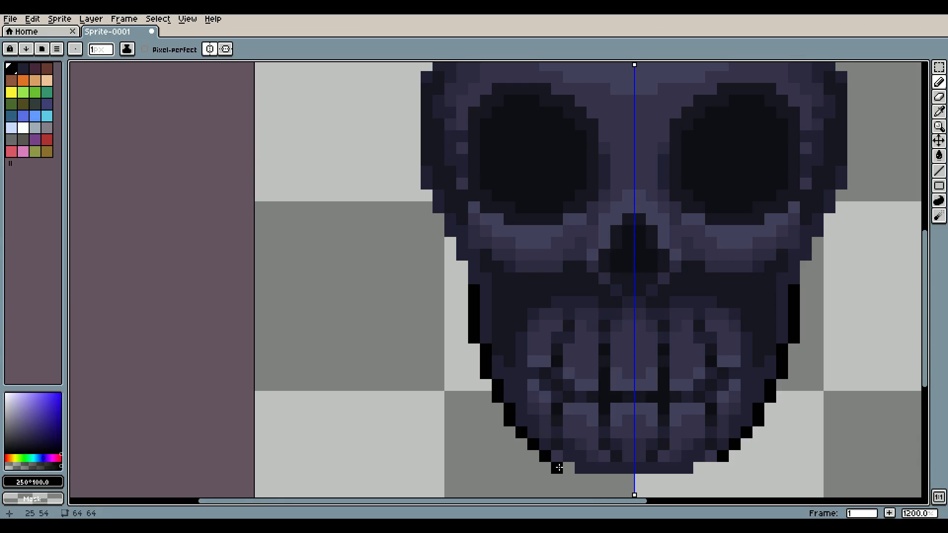
drag(559, 467, 569, 468)
drag(543, 413, 428, 304)
drag(464, 370, 514, 370)
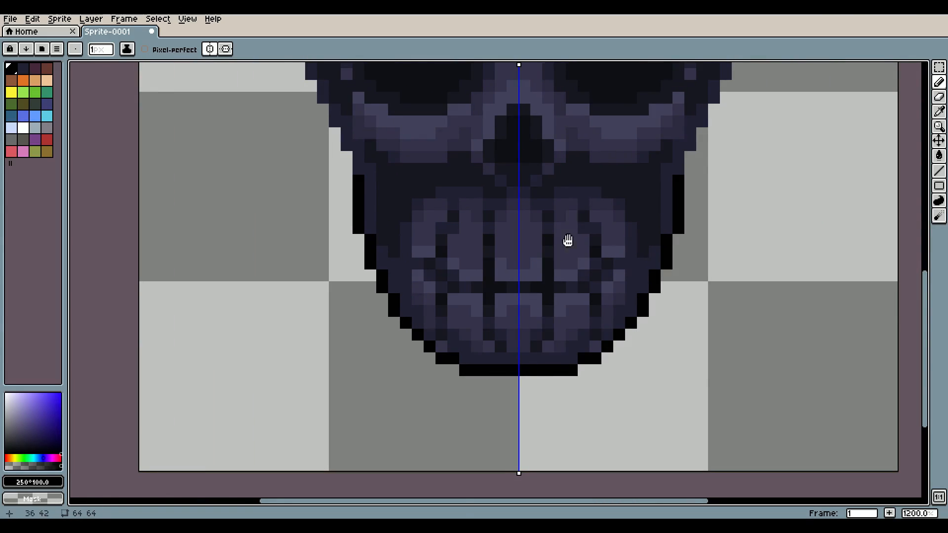
Continue the one-pixel black outline up past the cheekbones and along the skull's outer edges beside the eye sockets
drag(568, 241, 542, 359)
click(660, 270)
drag(672, 267, 685, 242)
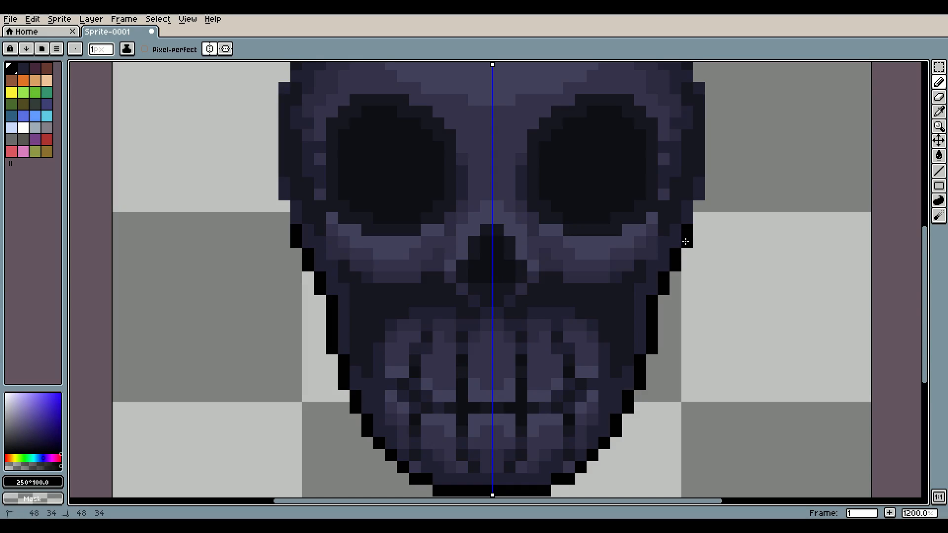
mouse_move(700, 125)
mouse_down()
mouse_move(704, 163)
mouse_move(714, 128)
mouse_move(716, 233)
mouse_move(699, 165)
mouse_move(710, 155)
mouse_move(710, 167)
mouse_up()
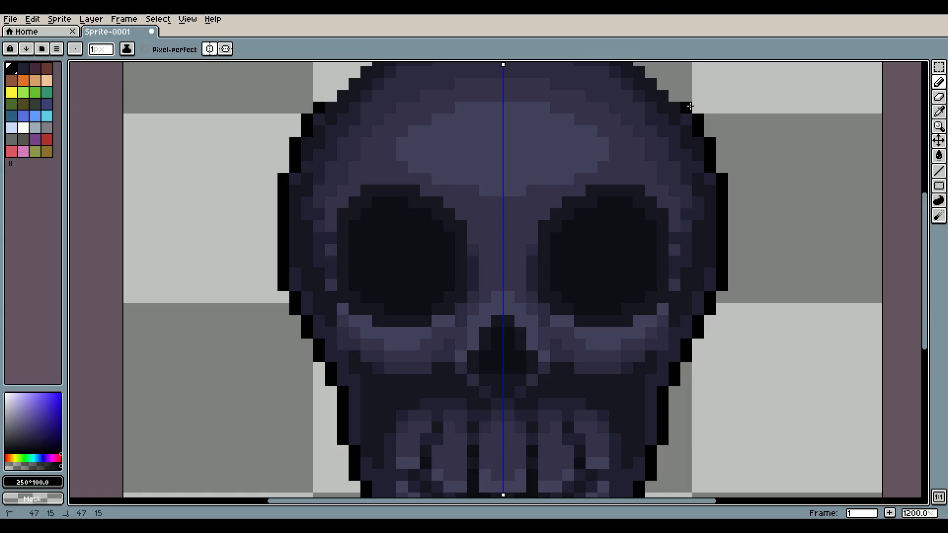
Complete the black outline around the cranium's upper curves and across its top
drag(673, 94, 704, 177)
key(ctrl+z)
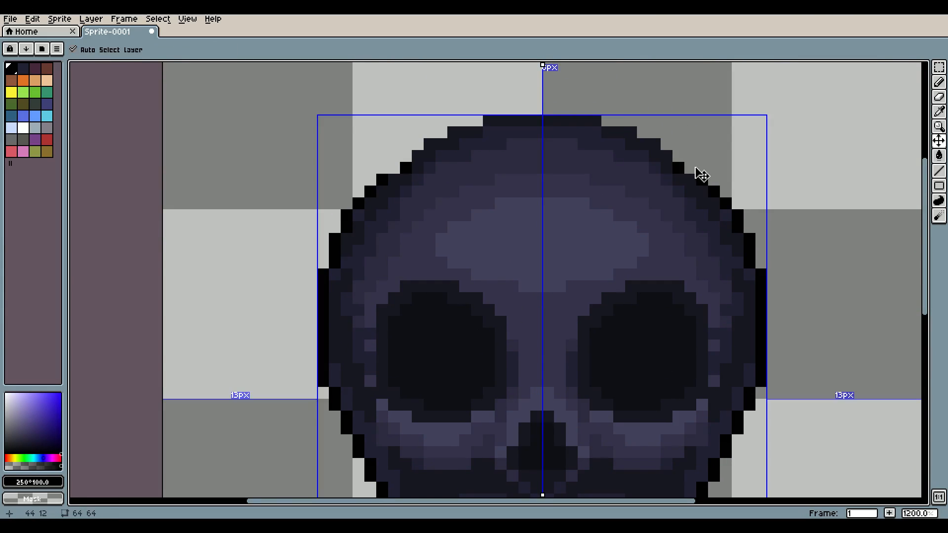
click(691, 168)
drag(631, 120, 523, 111)
Choose the red #c0304f and paint a small four-pointed star inside each eye socket
drag(413, 287, 384, 185)
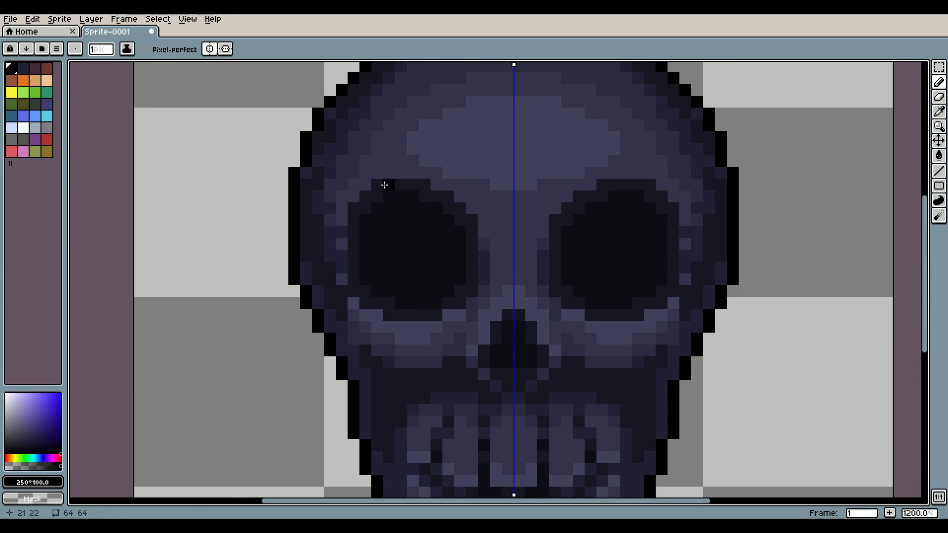
click(59, 458)
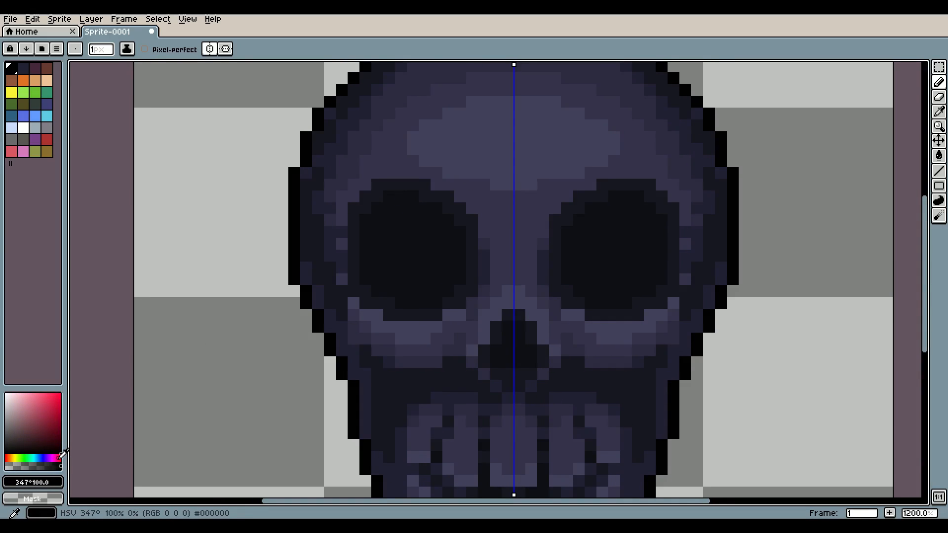
click(46, 407)
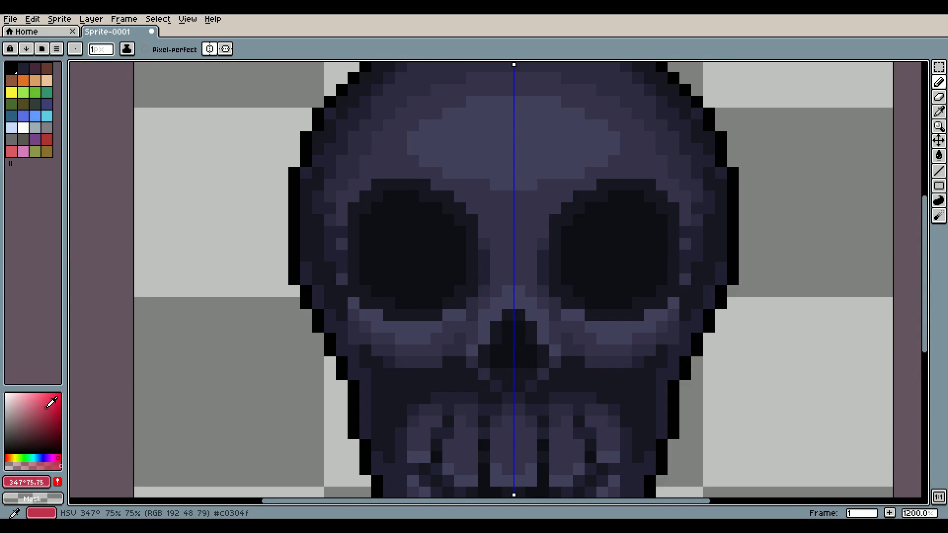
click(617, 241)
scroll(610, 252, up, 1)
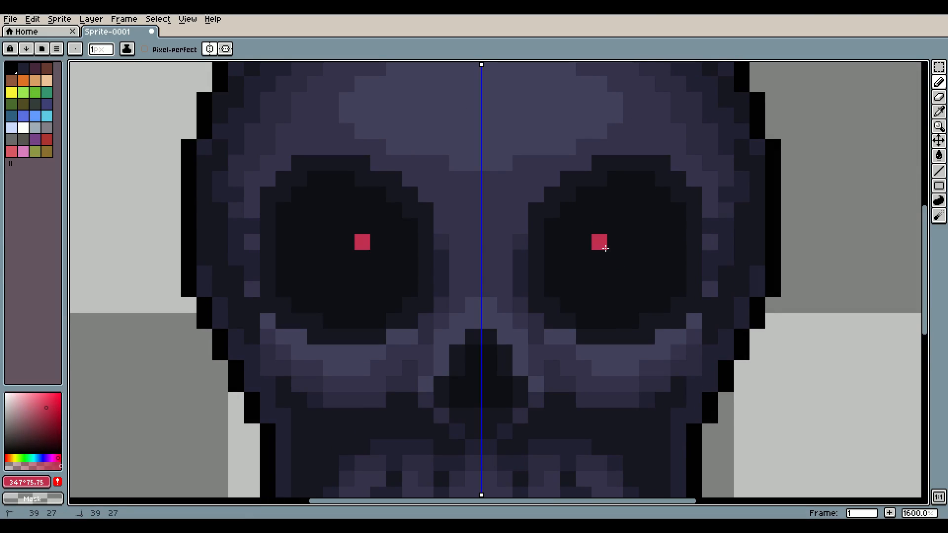
mouse_move(606, 248)
mouse_down()
mouse_move(627, 267)
mouse_move(643, 259)
mouse_move(611, 228)
mouse_move(586, 252)
mouse_up()
scroll(726, 292, down, 4)
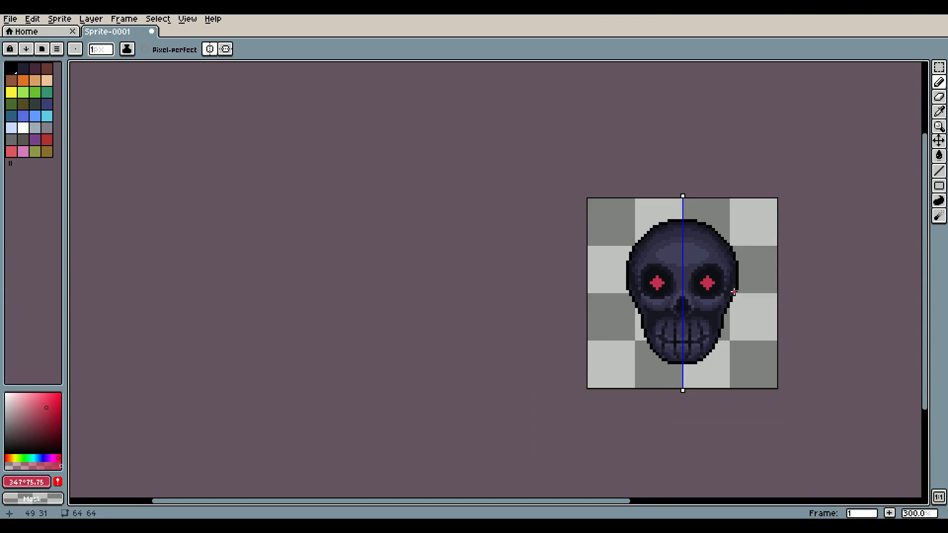
Add a cross of lighter pink pixels within each red star and a pure white pixel at its centre
scroll(724, 286, up, 6)
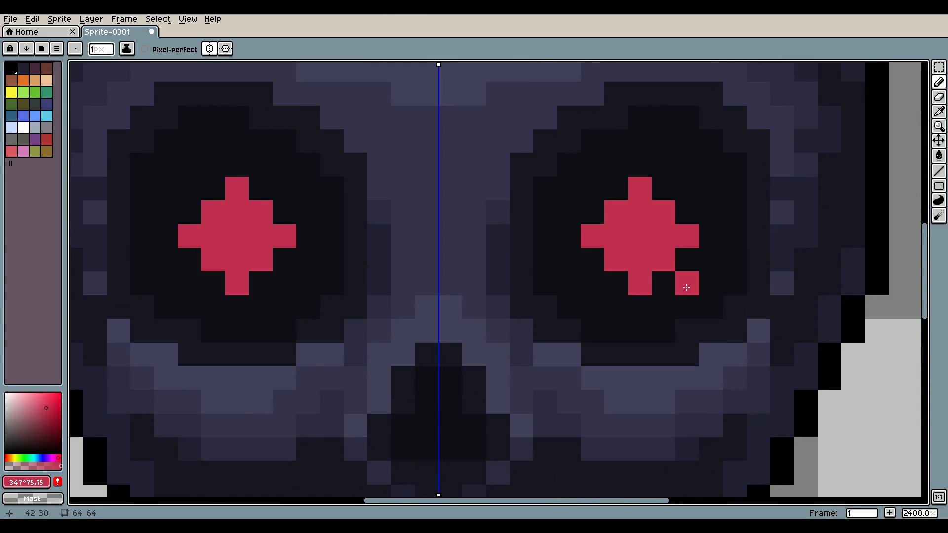
click(47, 394)
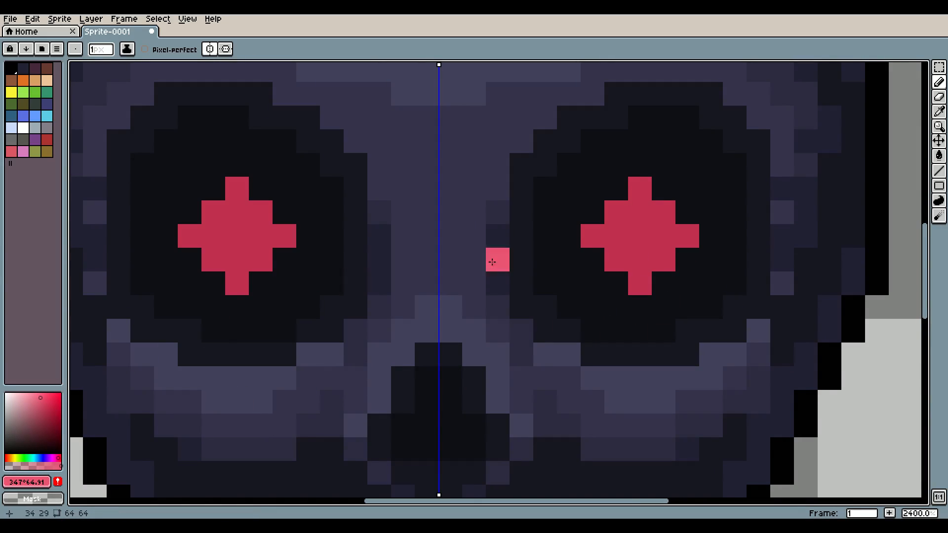
click(640, 212)
click(617, 236)
click(640, 260)
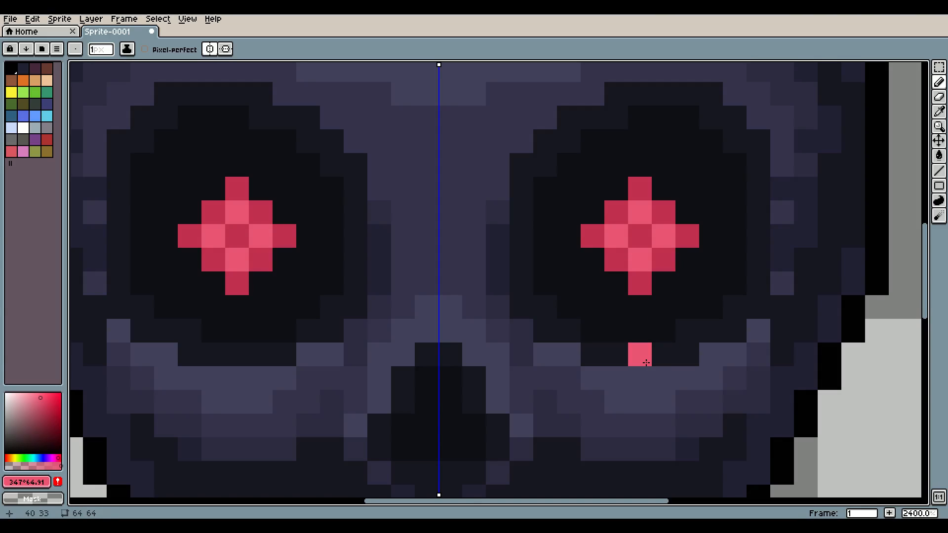
click(6, 395)
click(650, 239)
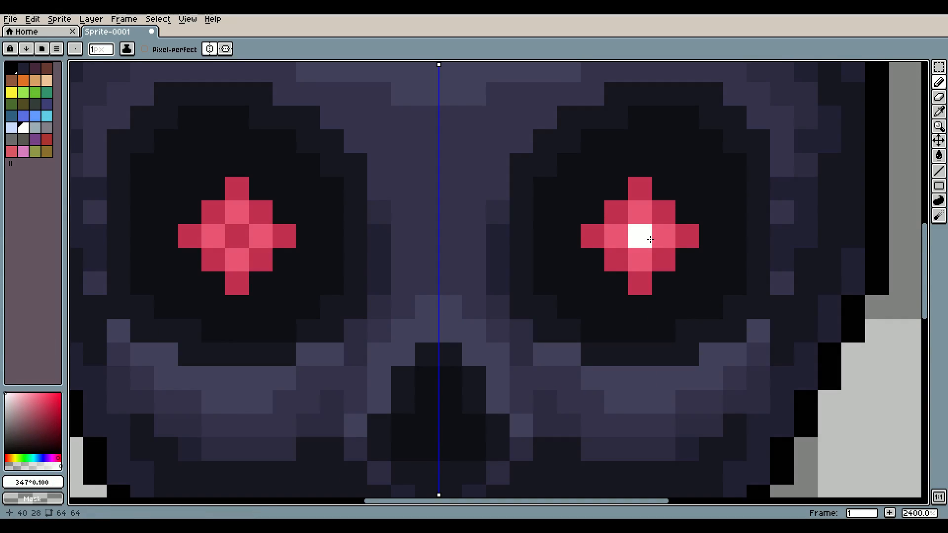
scroll(617, 306, down, 4)
scroll(627, 328, up, 4)
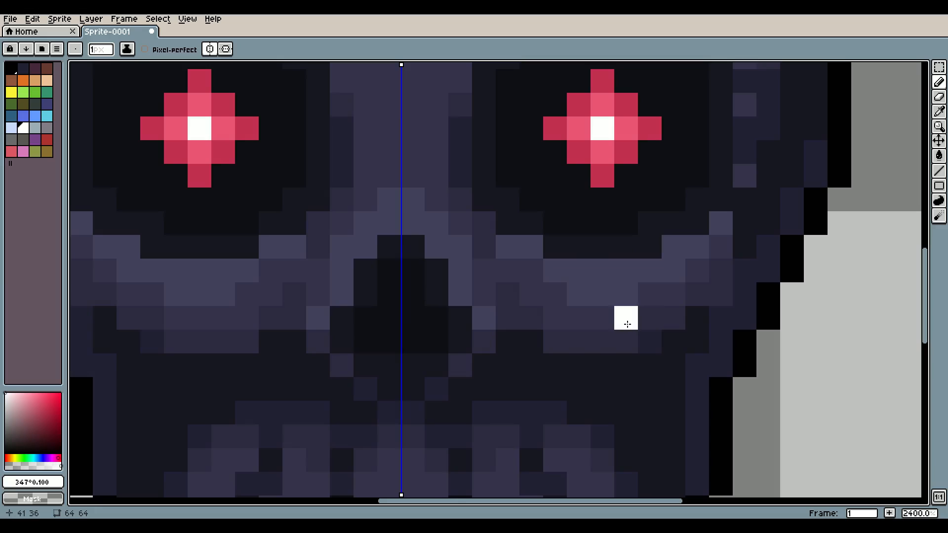
Sample the star's red #c0304f, make it semi-transparent, and paint a glow along the lower edges and outer tips of the glowing eyes
key(p)
click(531, 296)
drag(565, 320, 620, 454)
key(i)
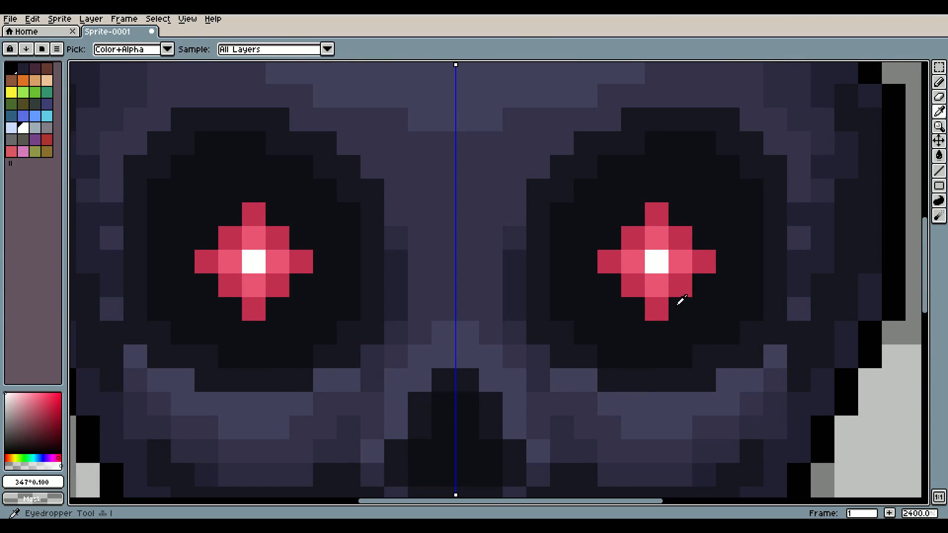
click(709, 257)
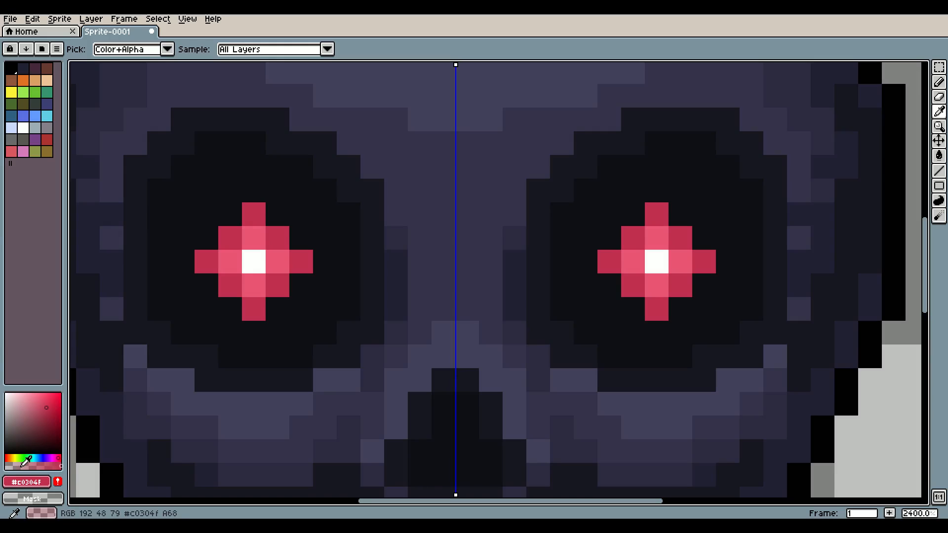
key(b)
click(600, 294)
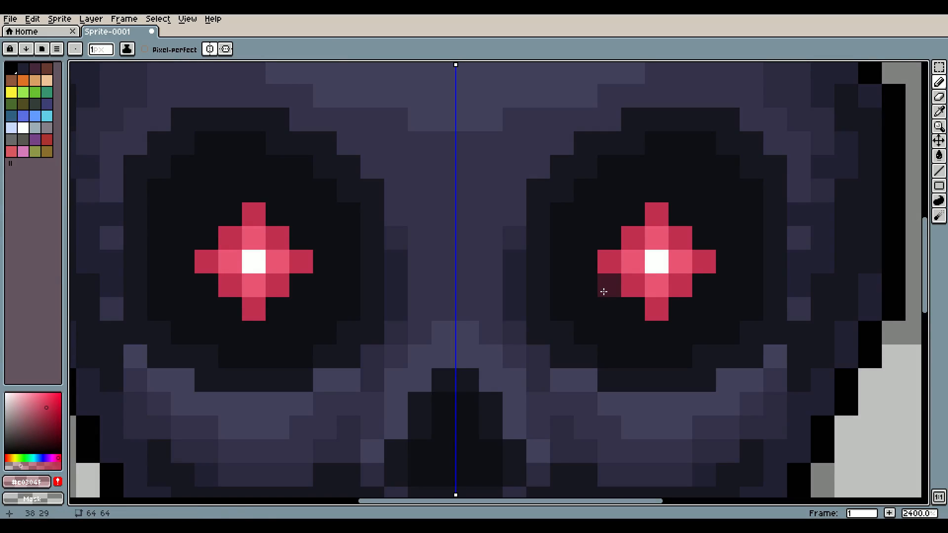
click(631, 310)
click(656, 333)
click(676, 310)
click(706, 287)
click(718, 254)
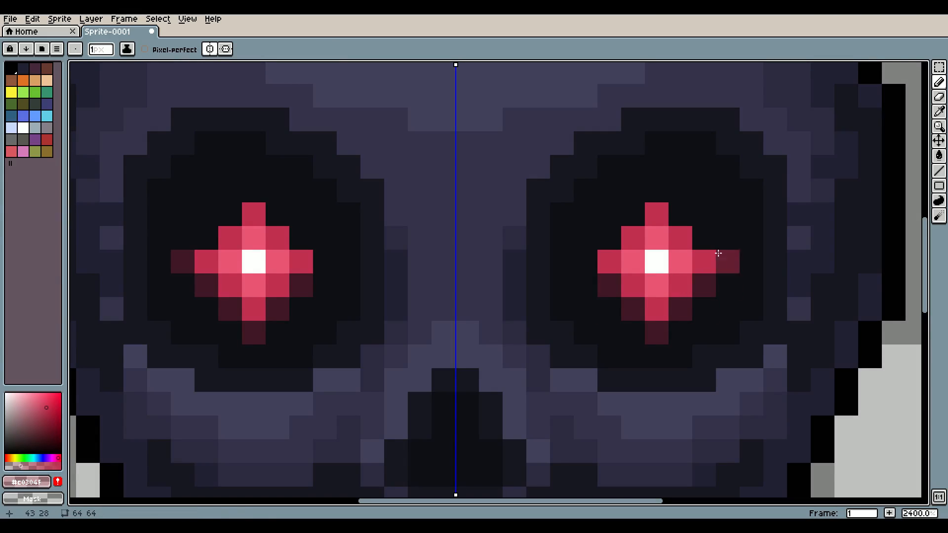
Continue the semi-transparent red glow around the upper edges and remaining side tips of the glowing eyes
drag(704, 223, 702, 232)
key(ctrl+z)
click(703, 241)
click(680, 214)
click(656, 199)
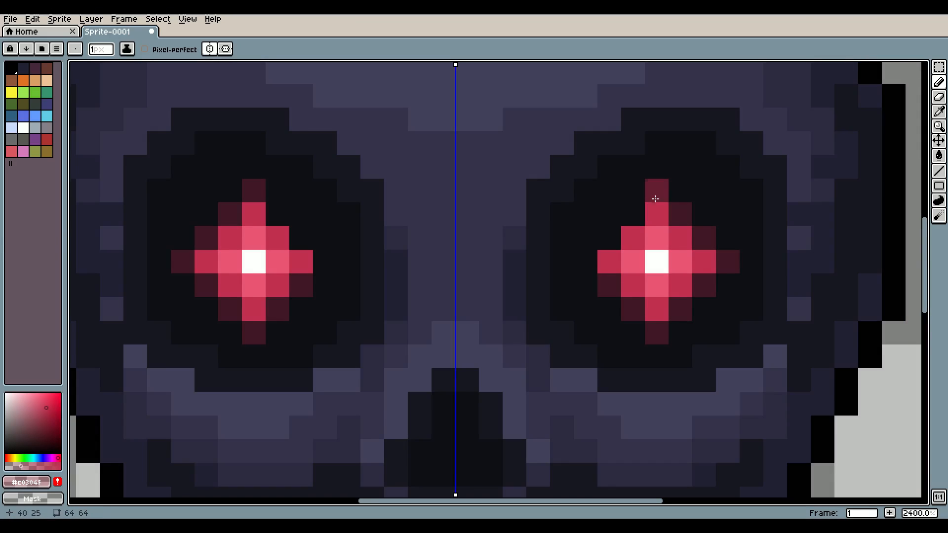
click(632, 215)
click(617, 233)
click(589, 267)
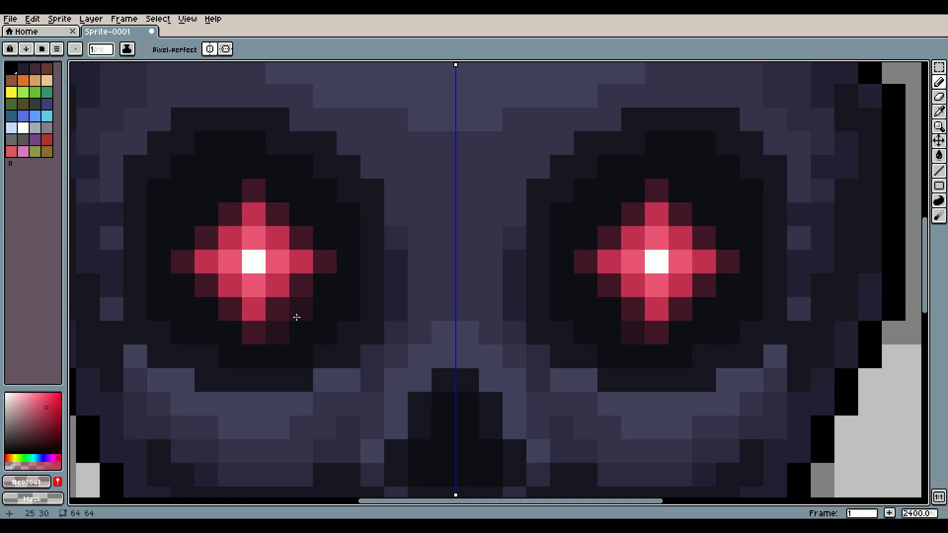
Surround each eye's glow with a fainter outer ring of more transparent #c0304f pixels
click(286, 192)
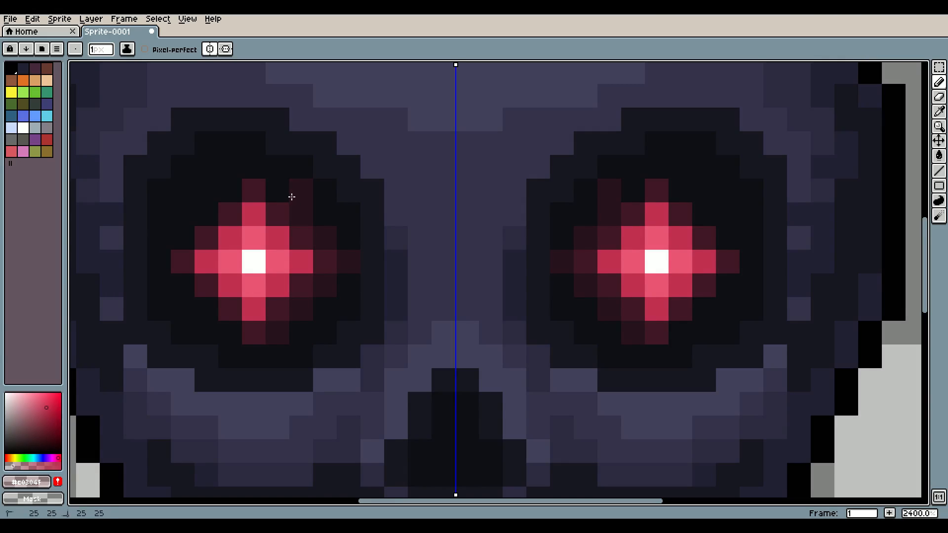
click(253, 169)
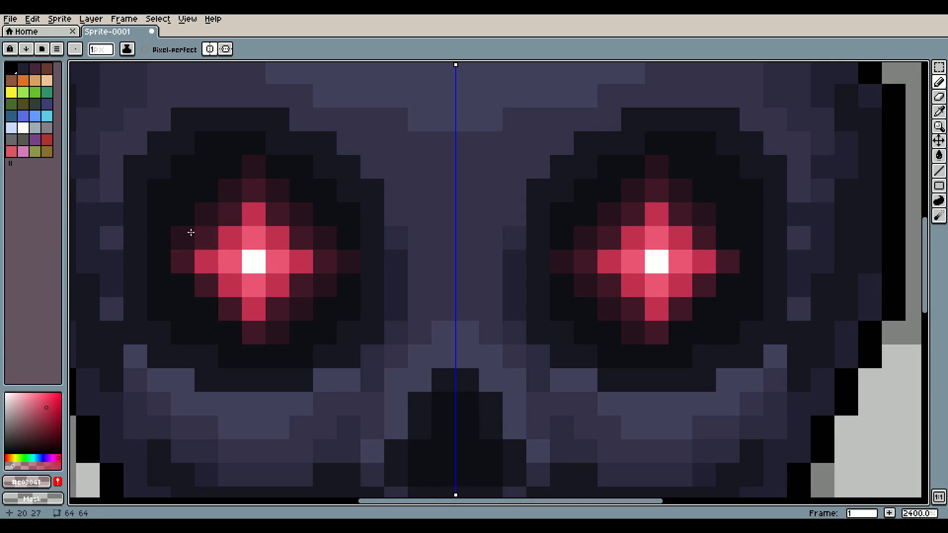
click(164, 258)
click(209, 315)
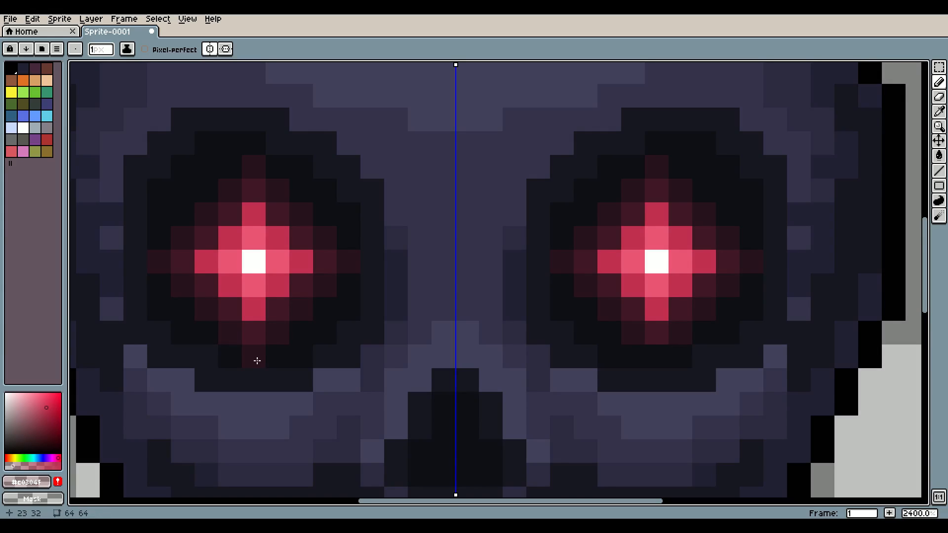
scroll(703, 275, down, 8)
scroll(743, 301, up, 2)
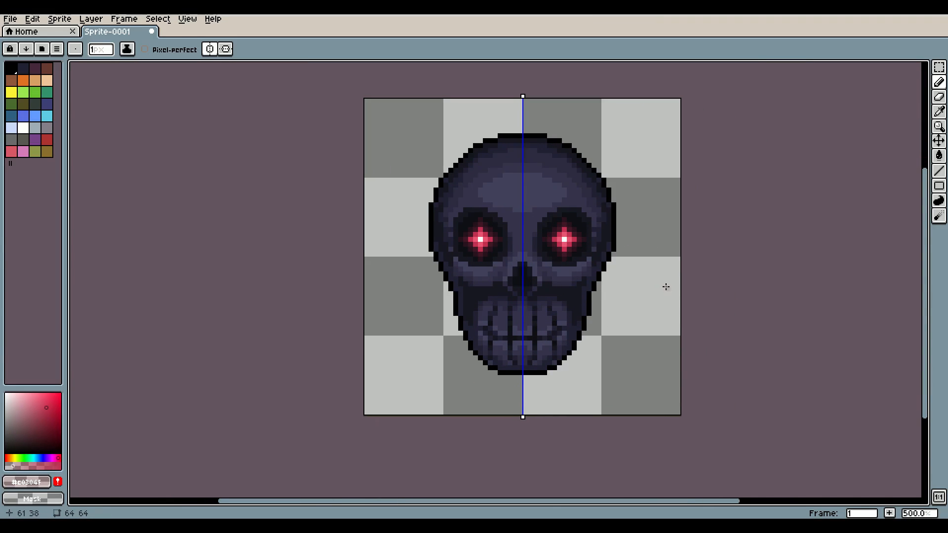
Erase the outline pixels below the outer cheekbones and reshape the black outline so the jaw steps inward beneath them
scroll(666, 287, down, 3)
scroll(626, 285, up, 4)
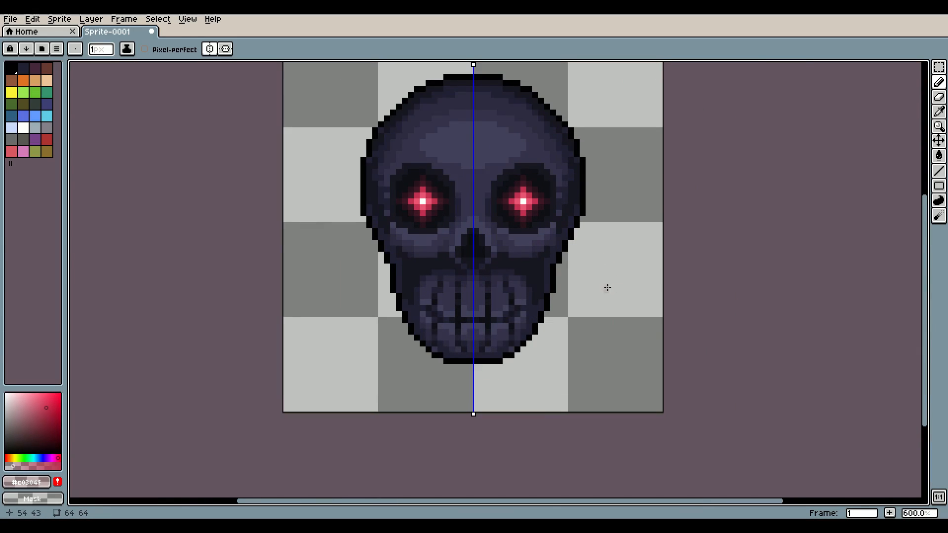
scroll(642, 288, up, 1)
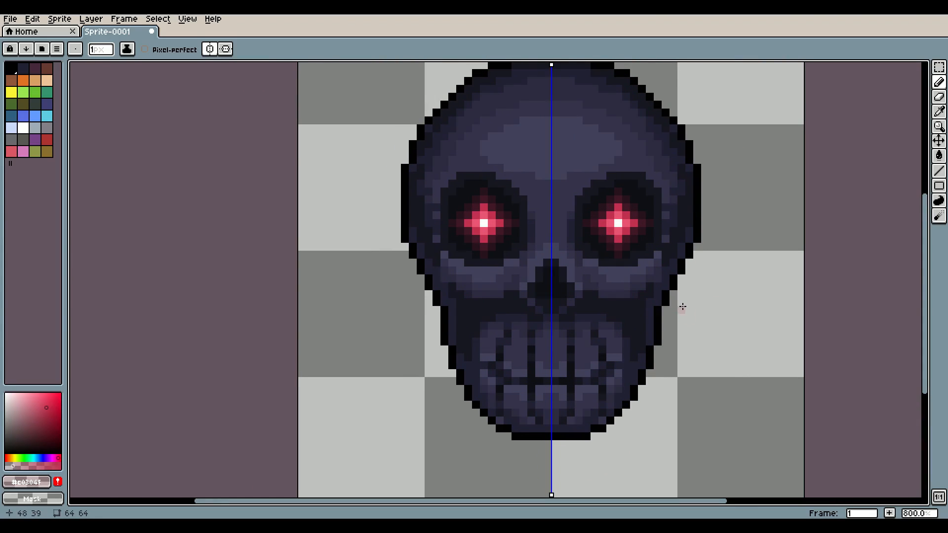
key(p)
click(516, 291)
scroll(641, 319, up, 2)
key(e)
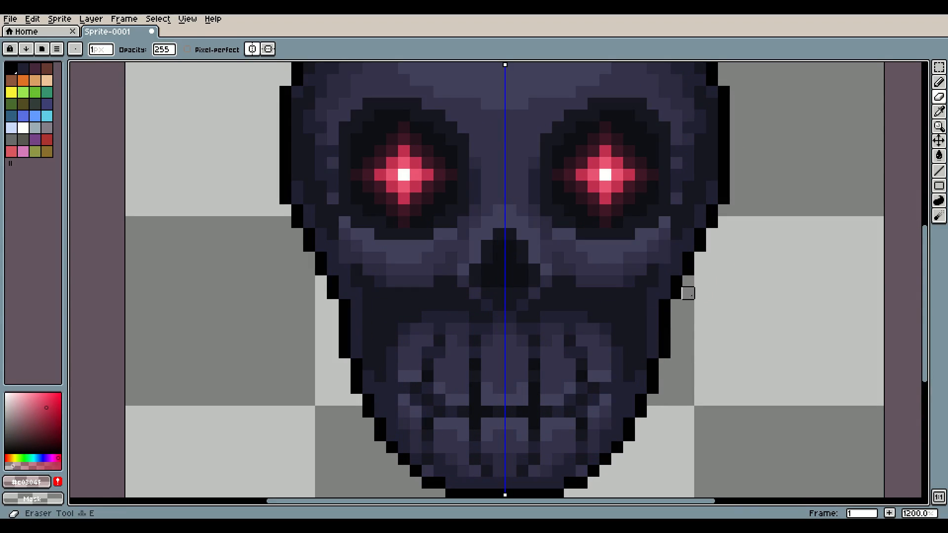
drag(688, 294, 676, 294)
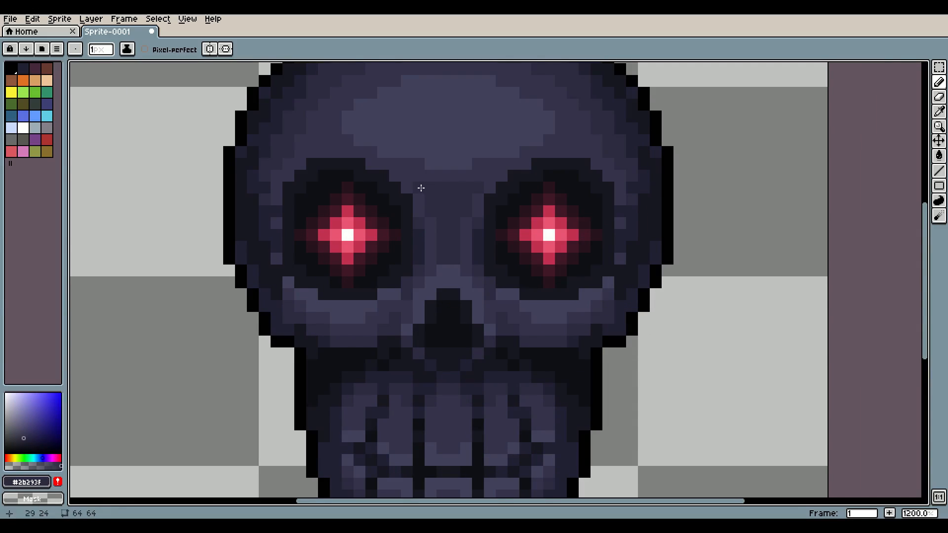
Shade the bridge between the eye sockets and the inner brow edges with #2b293f
scroll(472, 184, down, 5)
scroll(499, 183, up, 5)
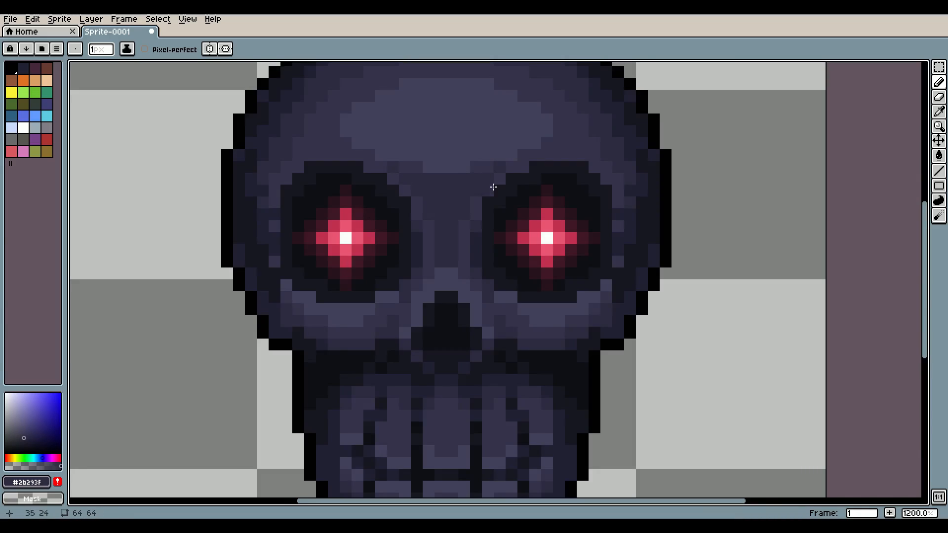
scroll(593, 202, down, 5)
scroll(593, 203, up, 6)
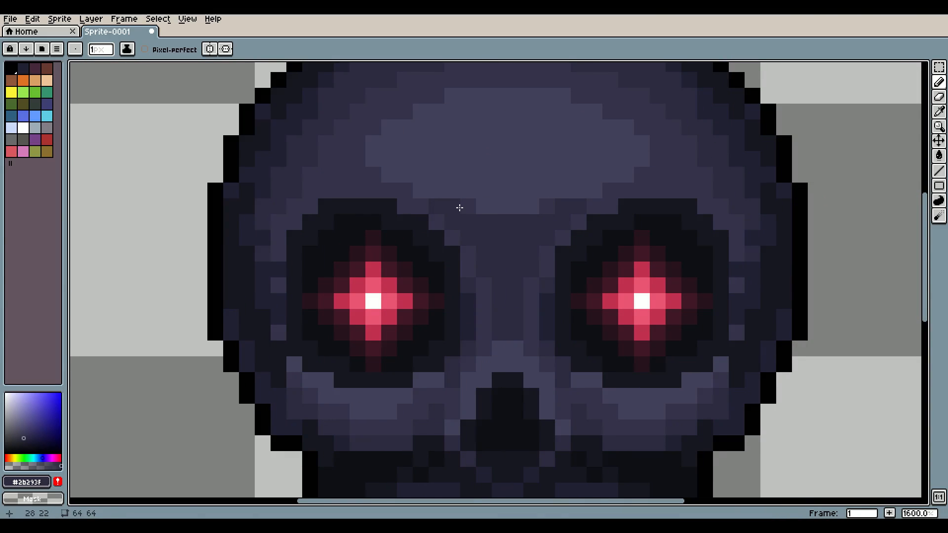
scroll(460, 207, down, 7)
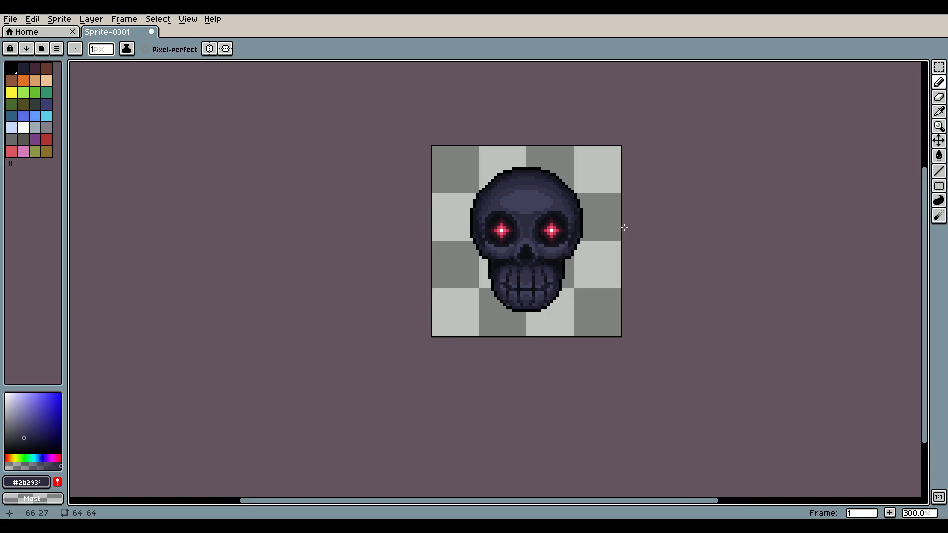
scroll(624, 227, up, 1)
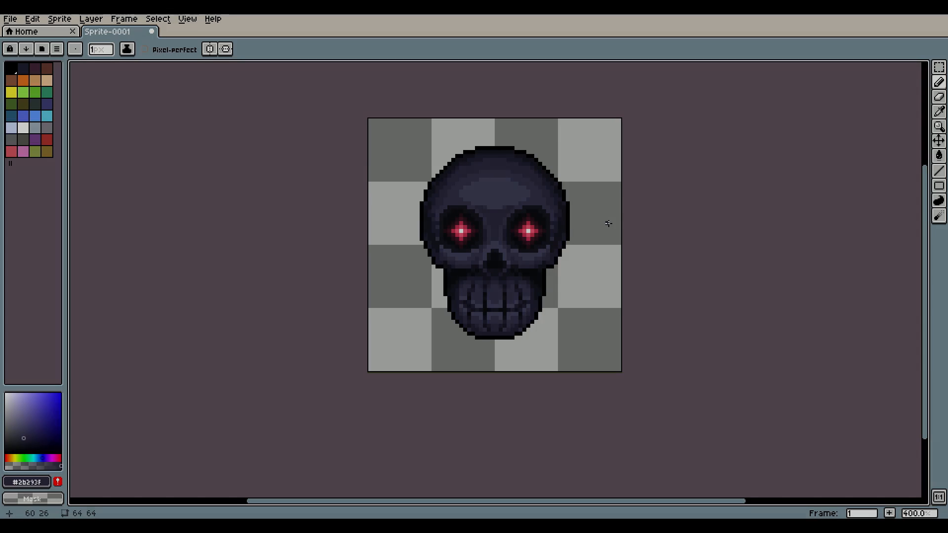